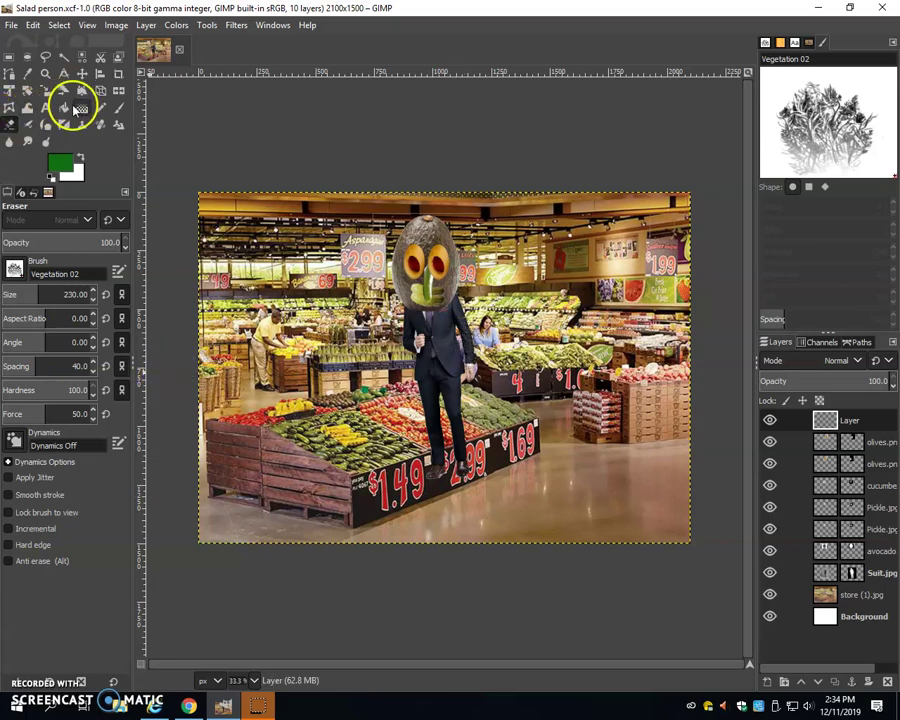
Select the paintbrush with the Vegetation 02 tip and bring up the New Layer dialog
click(118, 110)
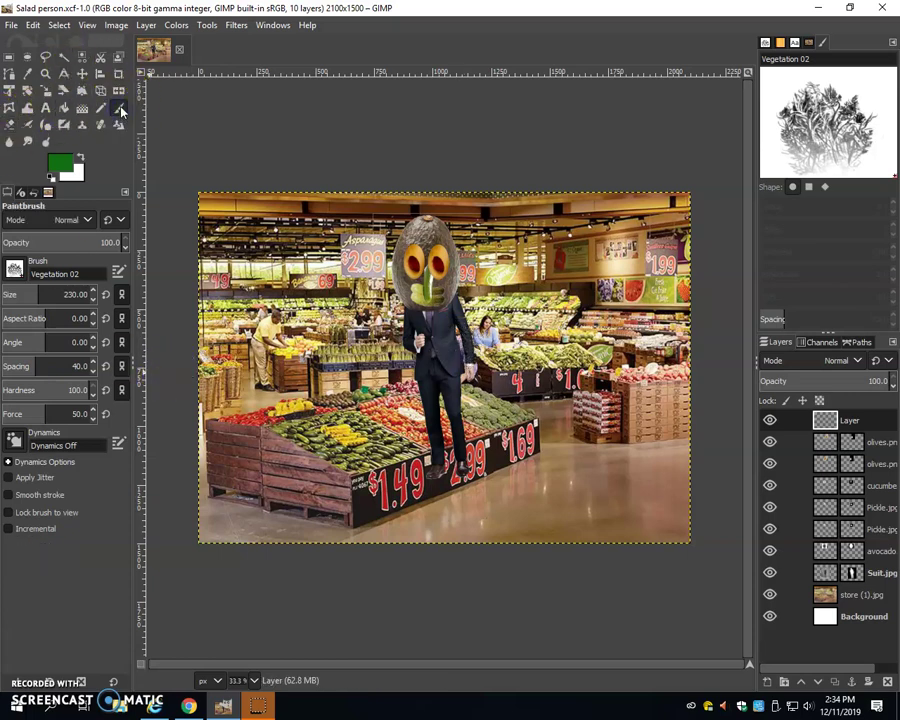
click(14, 270)
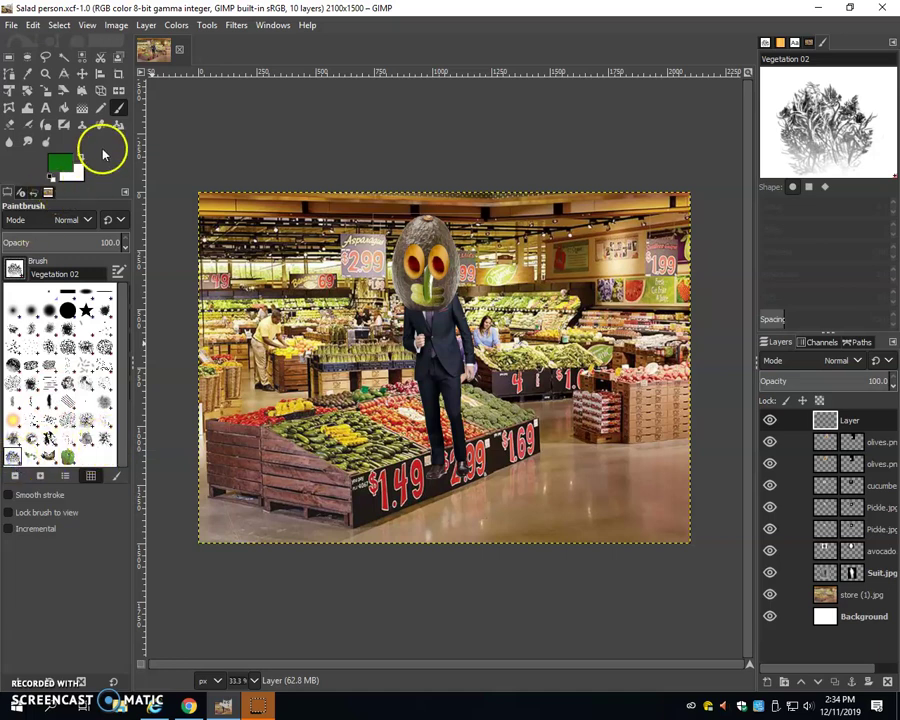
click(105, 153)
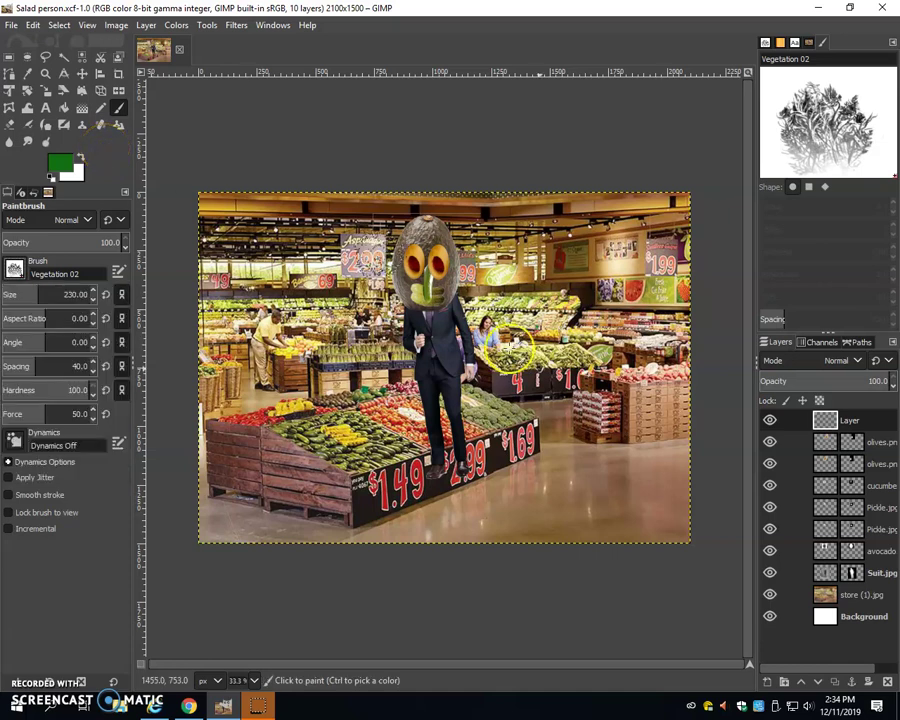
click(834, 423)
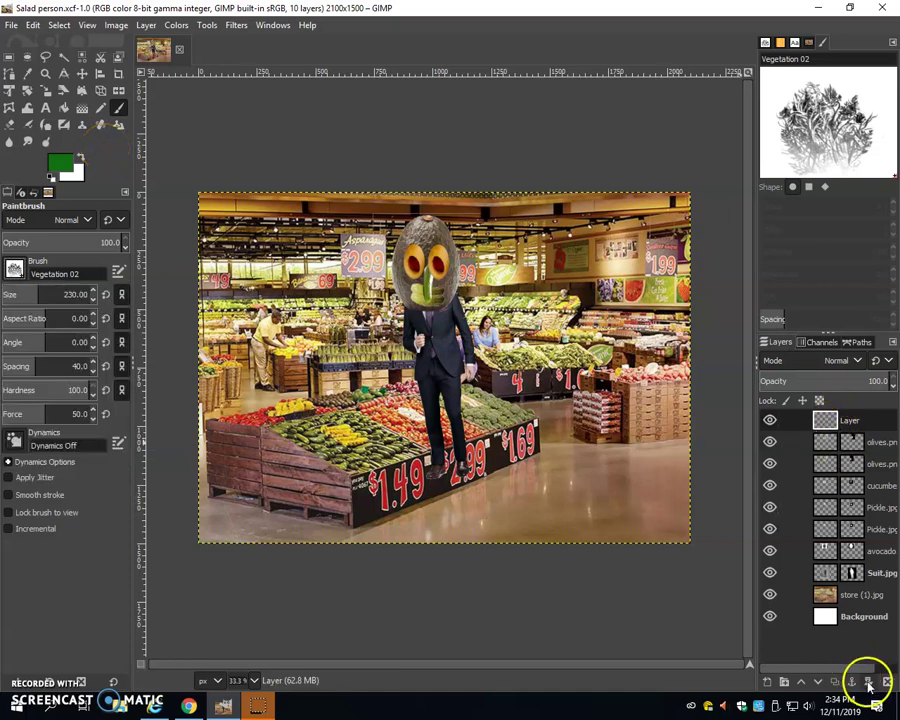
Create a layer named 'hair' and paint dark green Vegetation foliage over the head's top
click(767, 681)
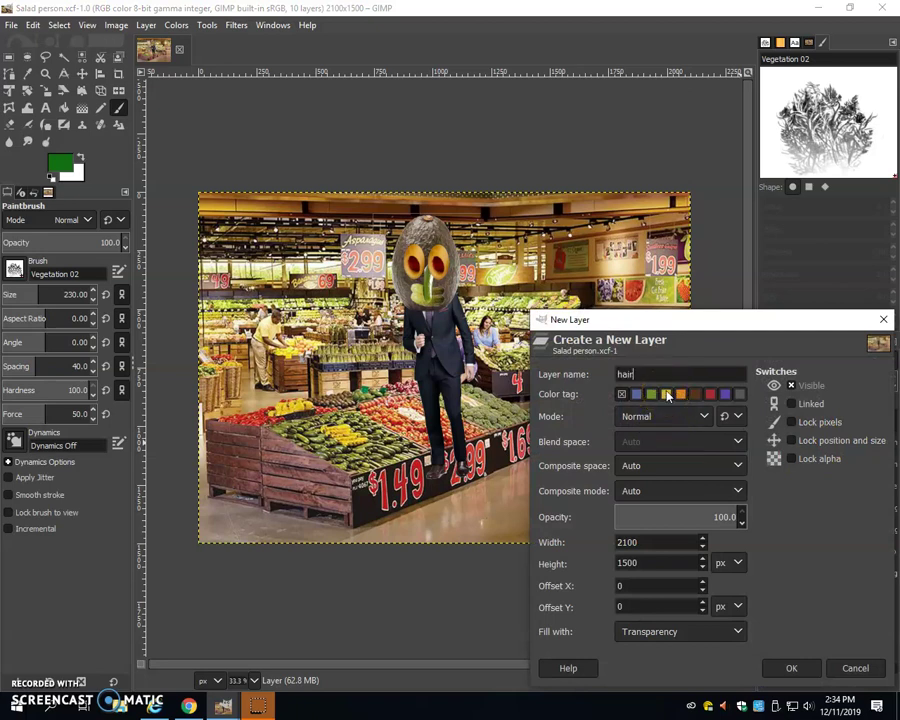
key(Return)
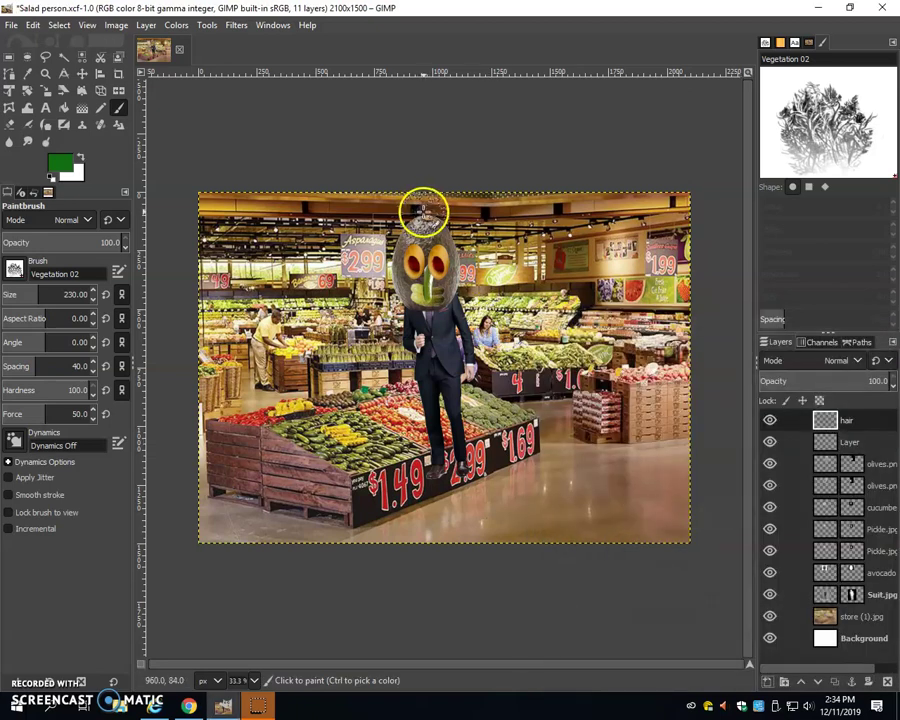
mouse_move(423, 211)
mouse_down()
mouse_move(464, 232)
mouse_move(398, 224)
mouse_move(377, 245)
mouse_move(391, 244)
mouse_move(388, 228)
mouse_move(422, 220)
mouse_move(462, 245)
mouse_up()
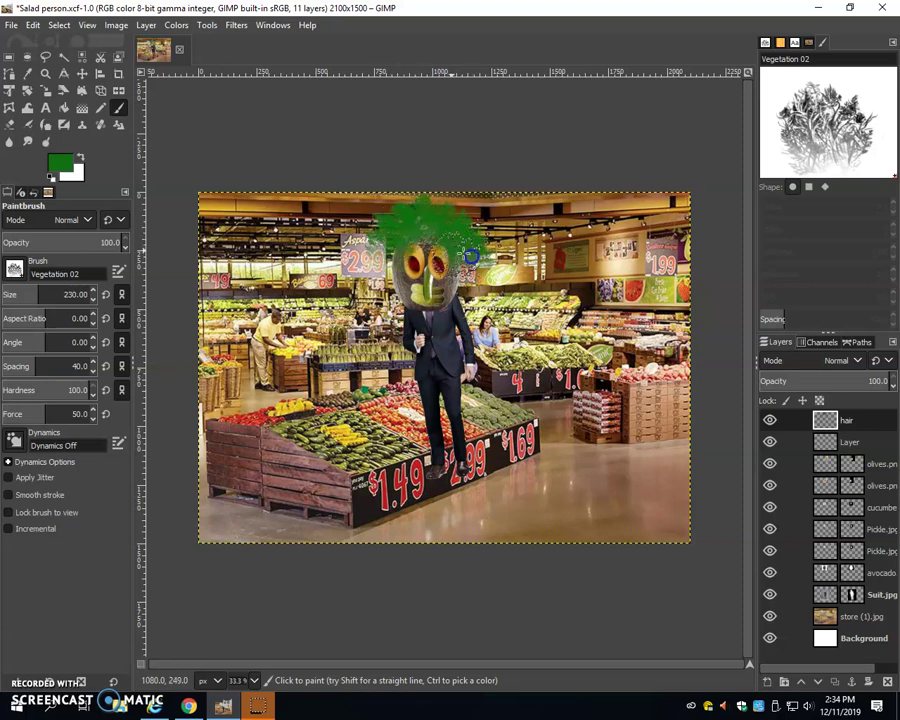
click(390, 242)
click(93, 325)
Switch the foreground to light green and dab highlights and denser texture onto the hair
click(60, 162)
drag(267, 237, 287, 232)
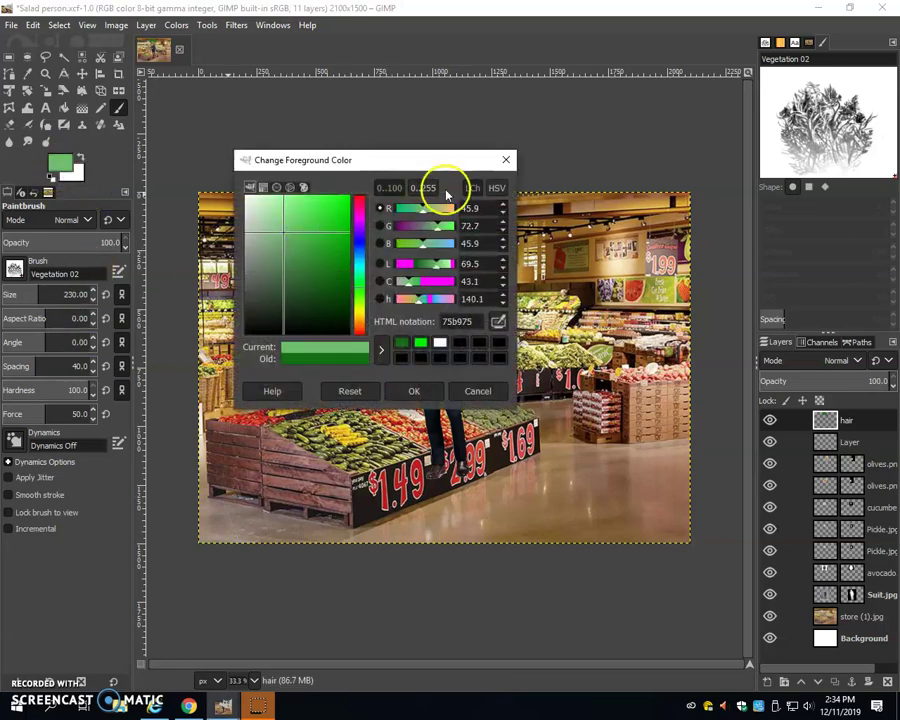
click(412, 390)
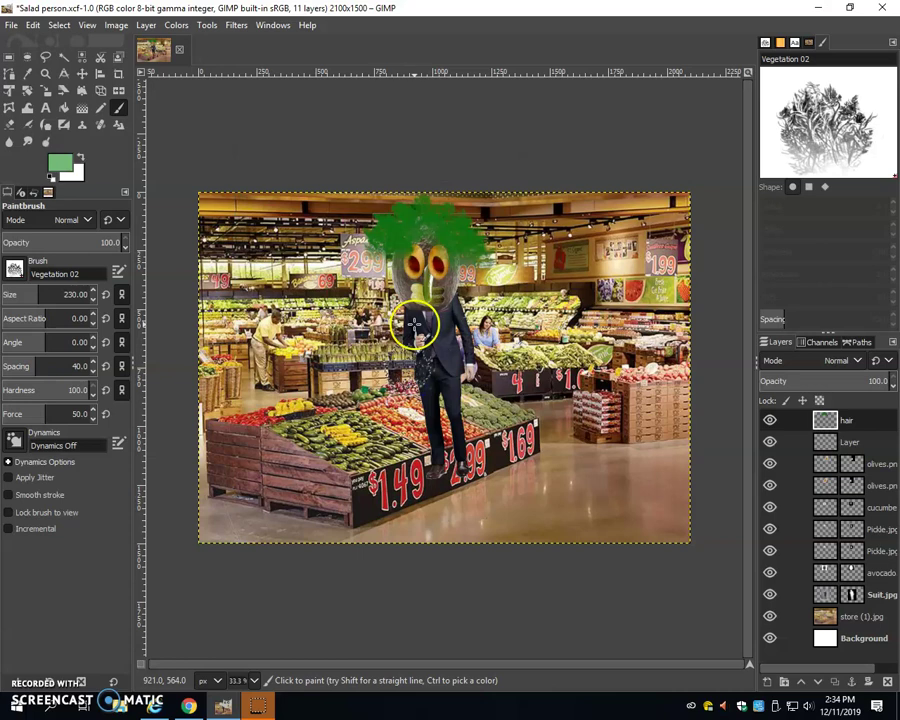
click(396, 235)
click(442, 221)
click(431, 228)
click(452, 241)
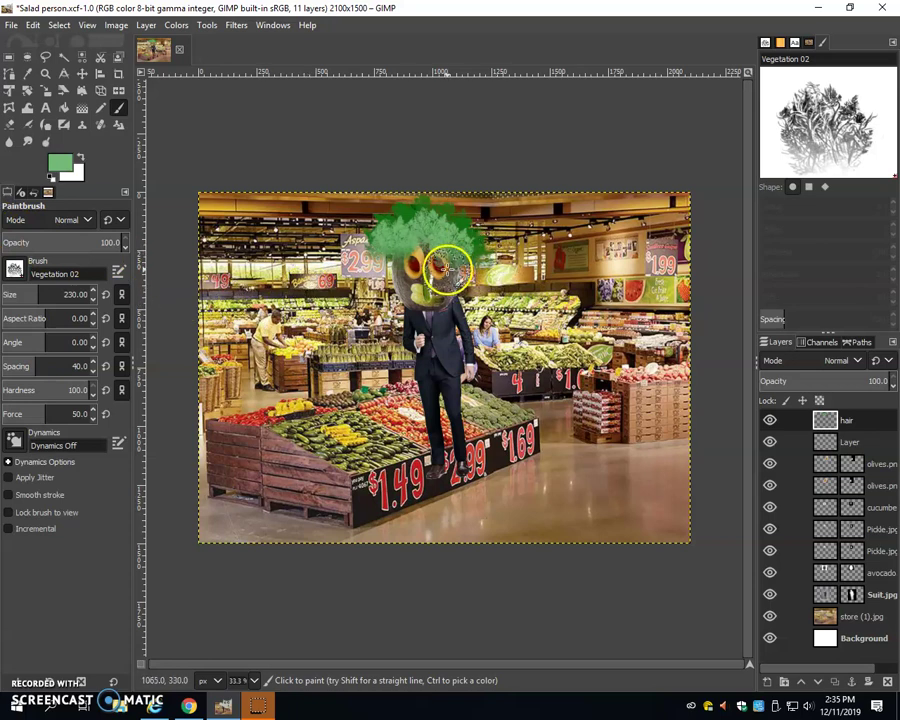
drag(402, 271, 446, 251)
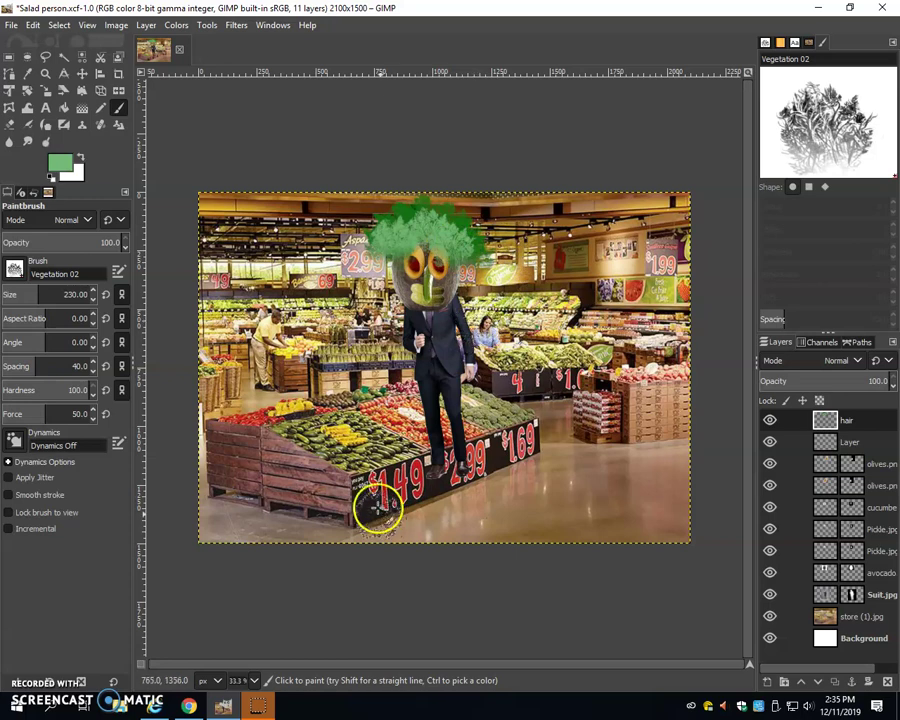
Delete the hair layer, hide the pickle, avocado, suit and store layers, and return to the grass silhouette results
click(887, 683)
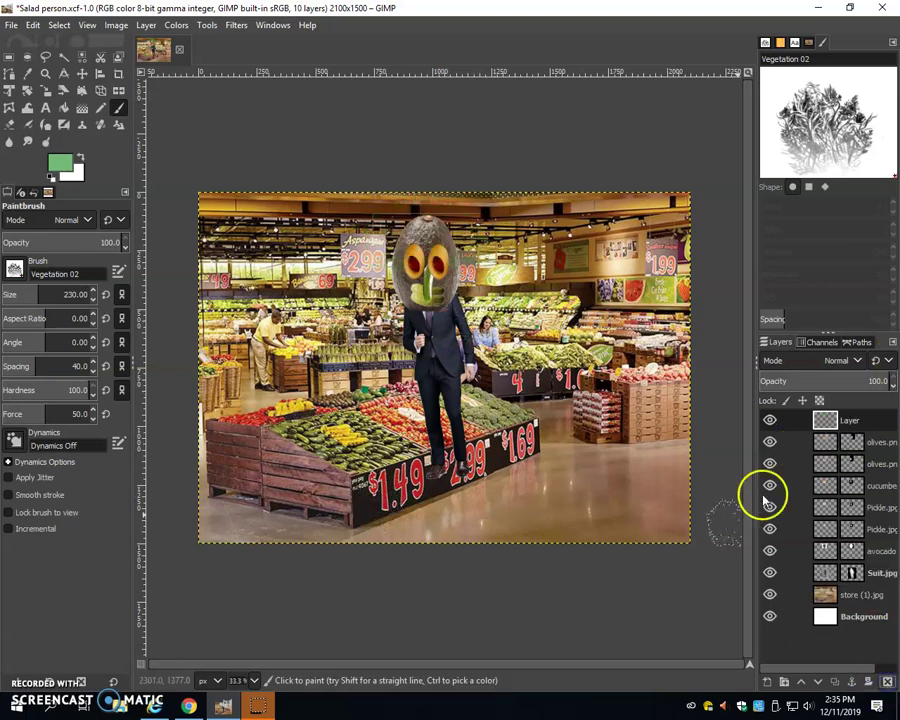
mouse_move(768, 420)
mouse_down()
mouse_move(768, 564)
mouse_move(764, 406)
mouse_move(772, 442)
mouse_up()
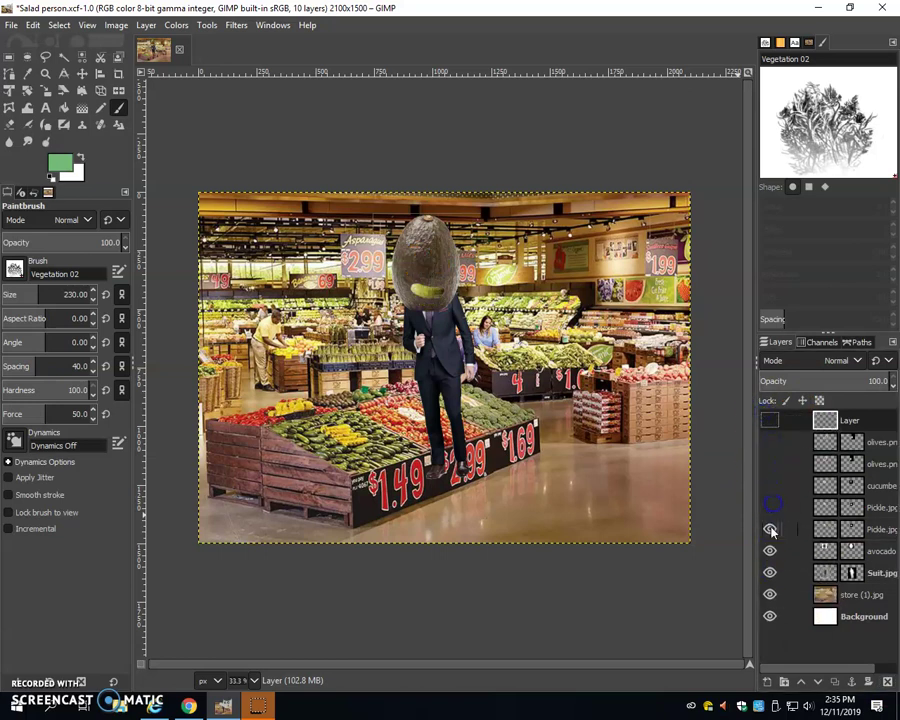
drag(771, 535, 772, 600)
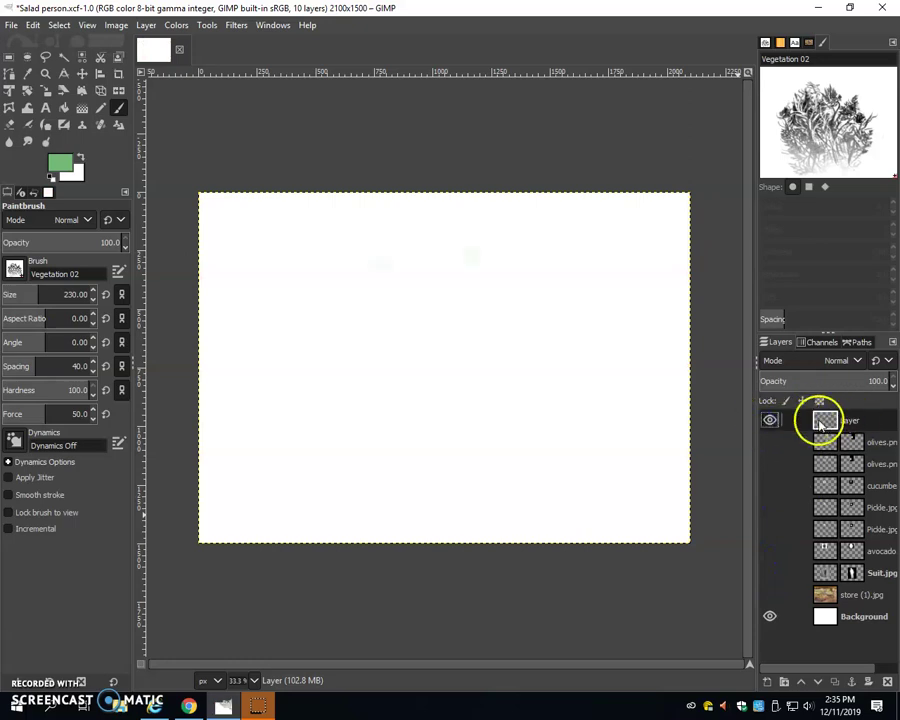
click(189, 706)
Copy the grass silhouette preview image from the results and switch back to GIMP
scroll(320, 276, up, 2)
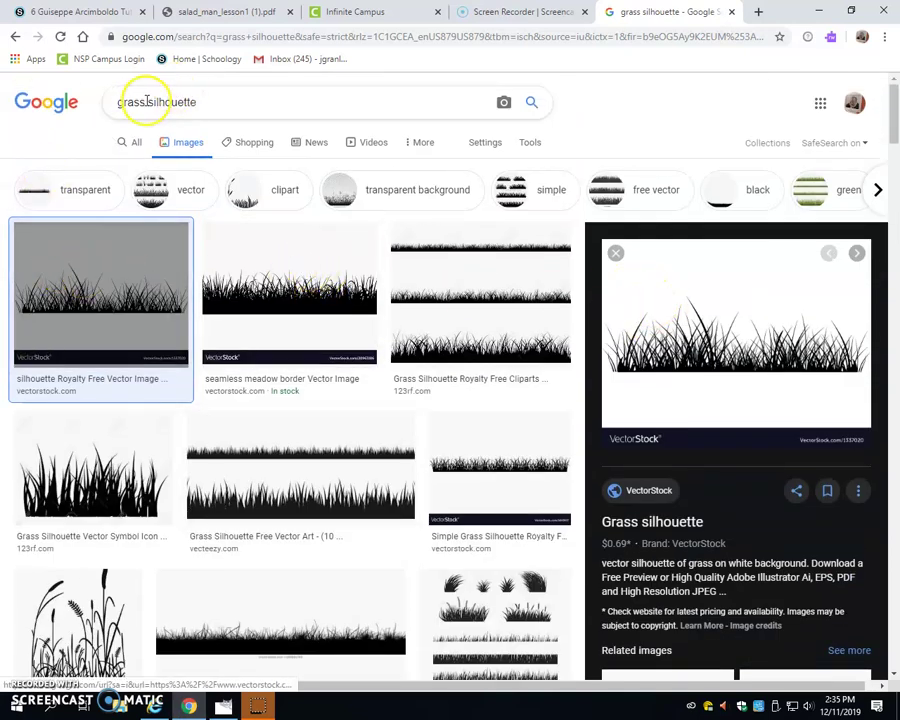
right_click(720, 340)
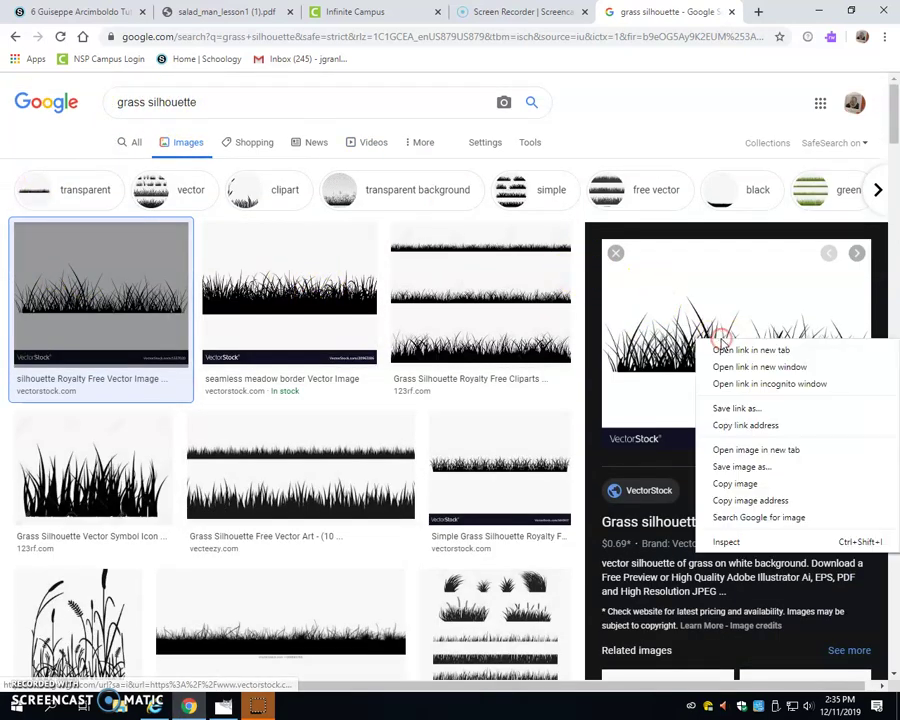
click(770, 485)
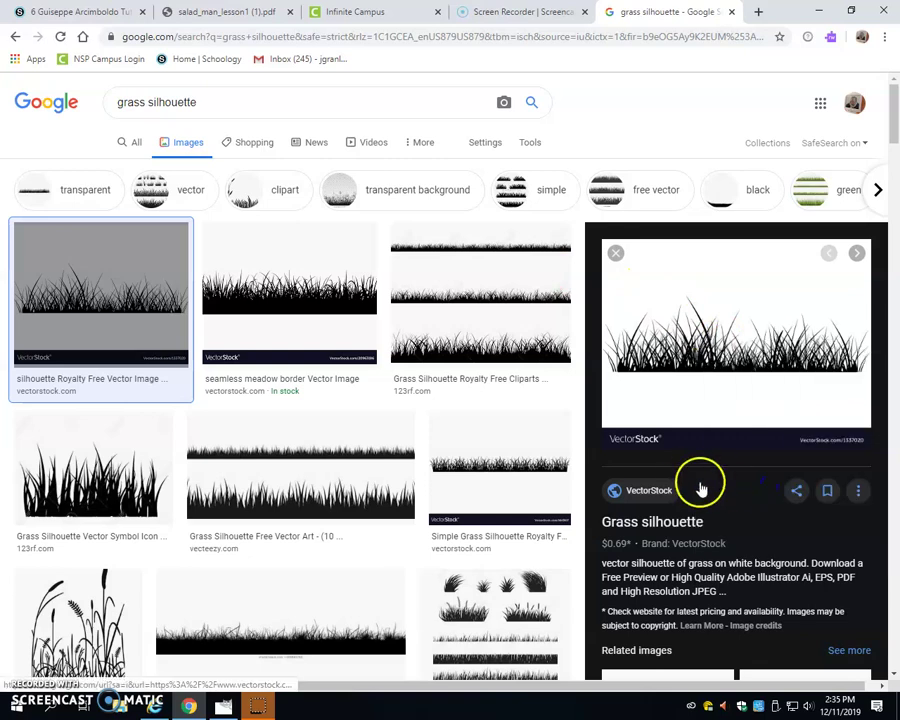
click(220, 707)
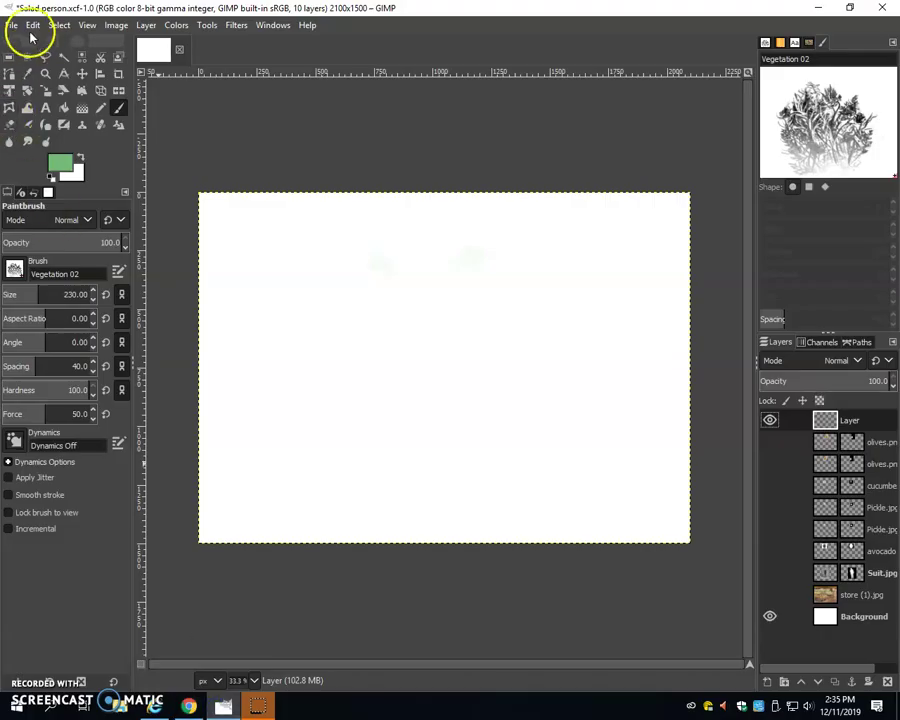
Paste the grass silhouette as a new layer and undo a stray brush dab
click(32, 25)
mouse_move(79, 220)
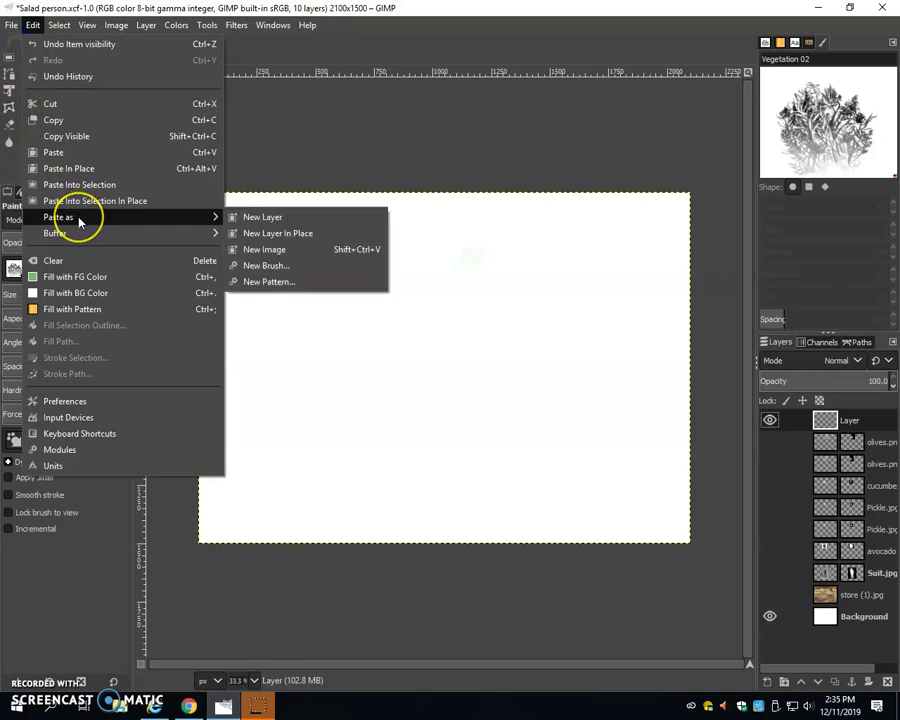
click(318, 220)
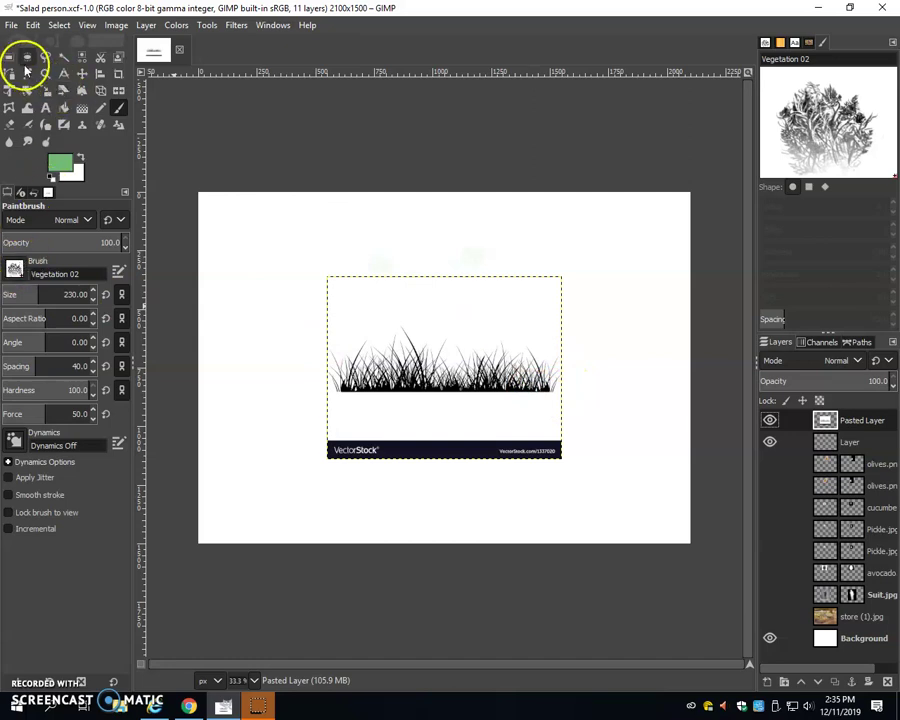
drag(248, 252, 268, 260)
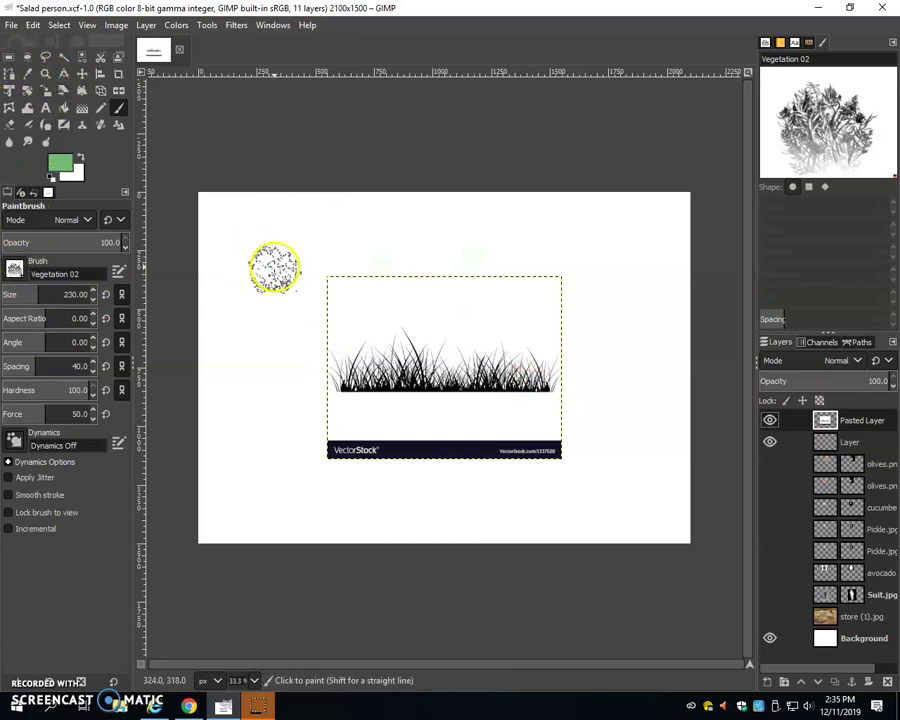
key(ctrl+z)
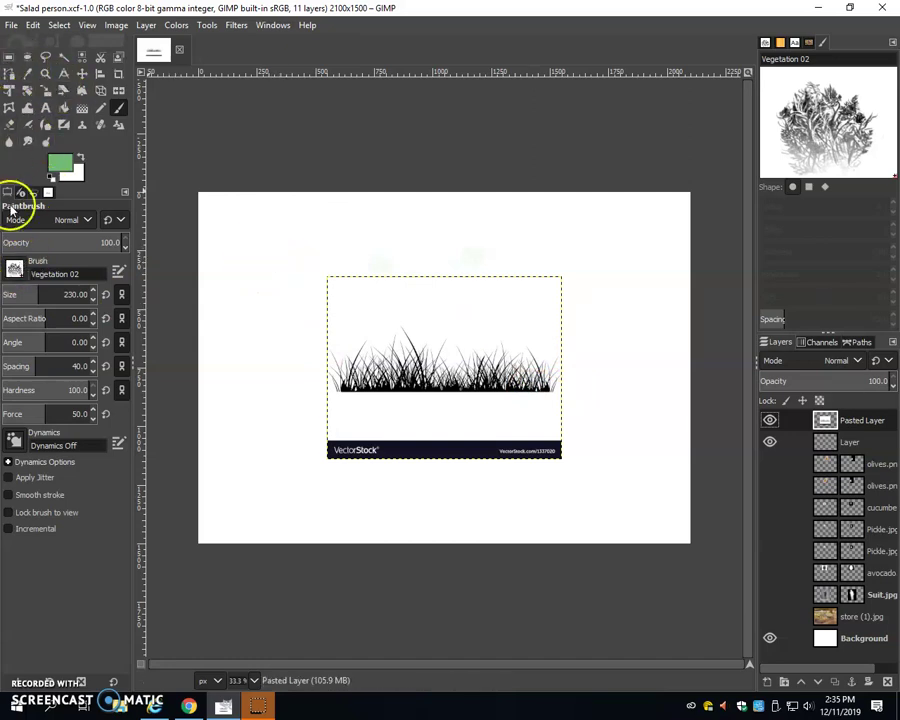
Zoom in on the grass and draw a 238×316 px elliptical selection around the central tufts
click(45, 73)
drag(413, 371, 506, 410)
scroll(297, 232, up, 5)
scroll(298, 220, down, 3)
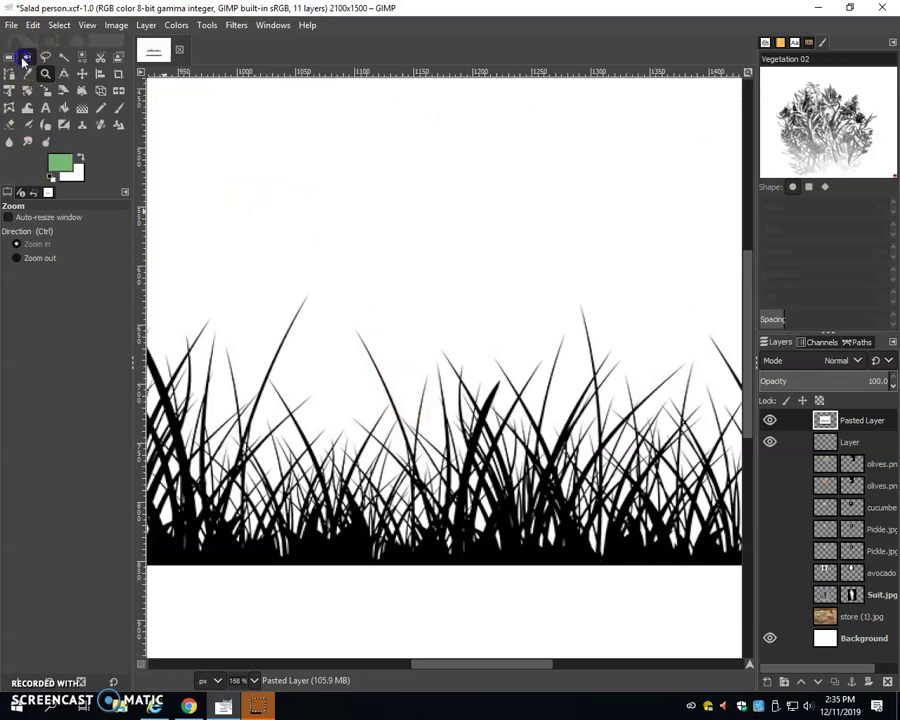
click(25, 58)
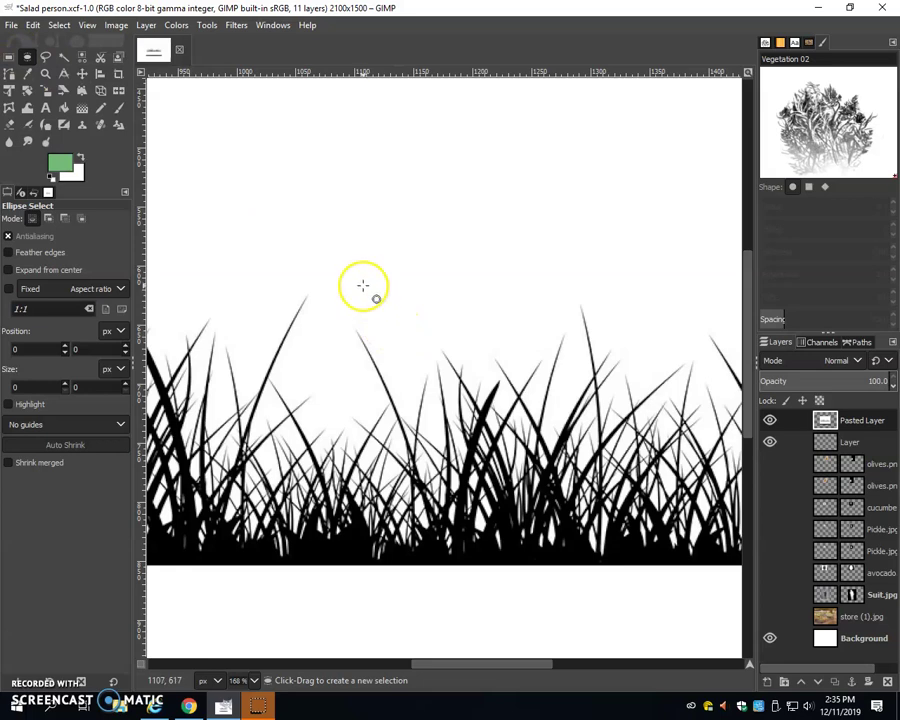
drag(346, 255, 628, 629)
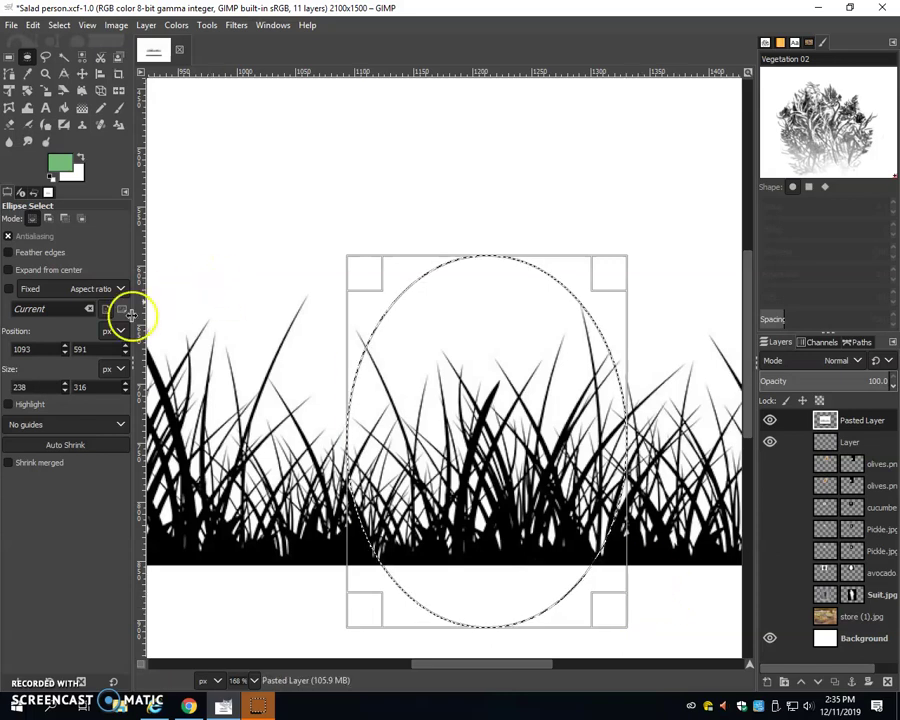
click(33, 26)
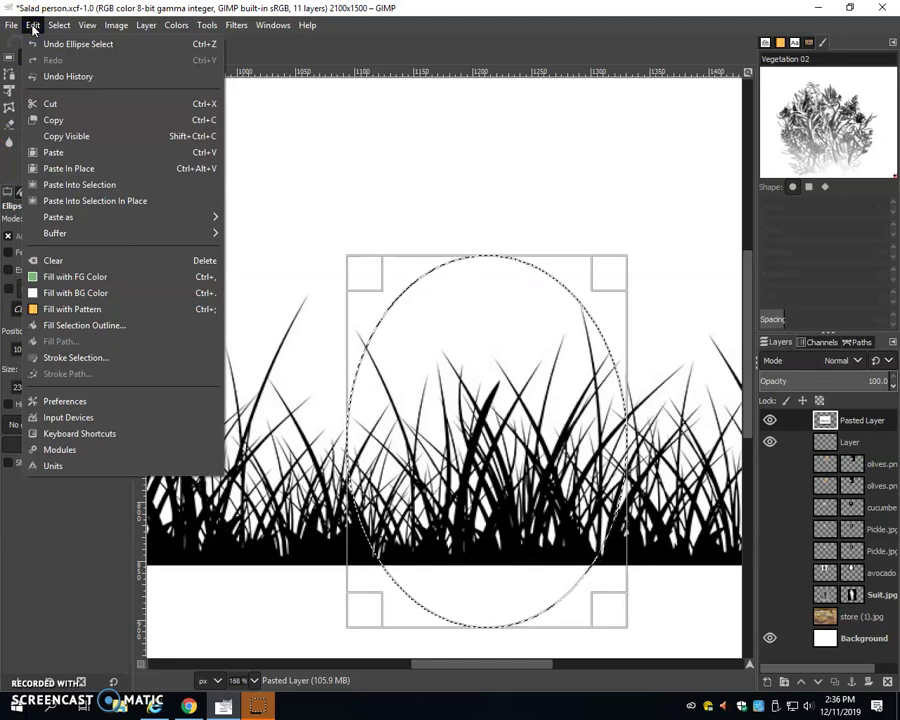
Copy the oval grass selection to the clipboard
click(33, 26)
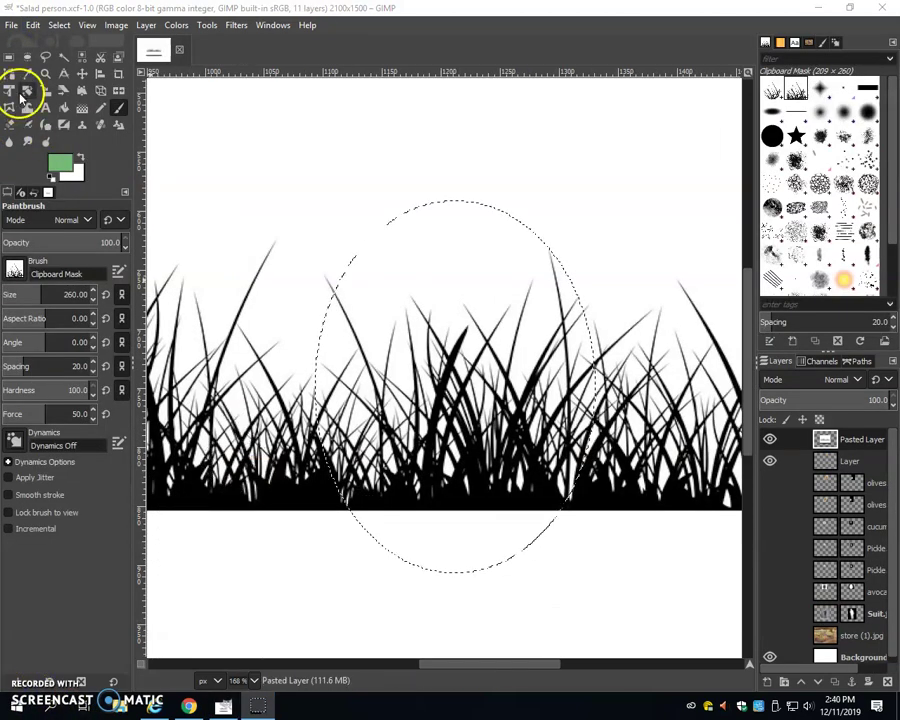
click(35, 27)
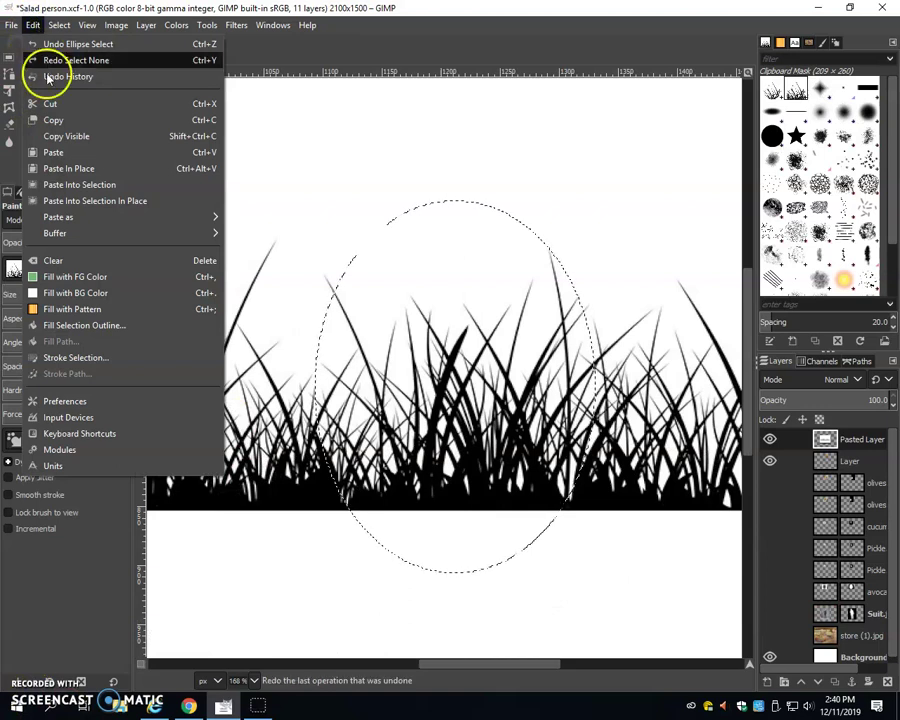
click(56, 119)
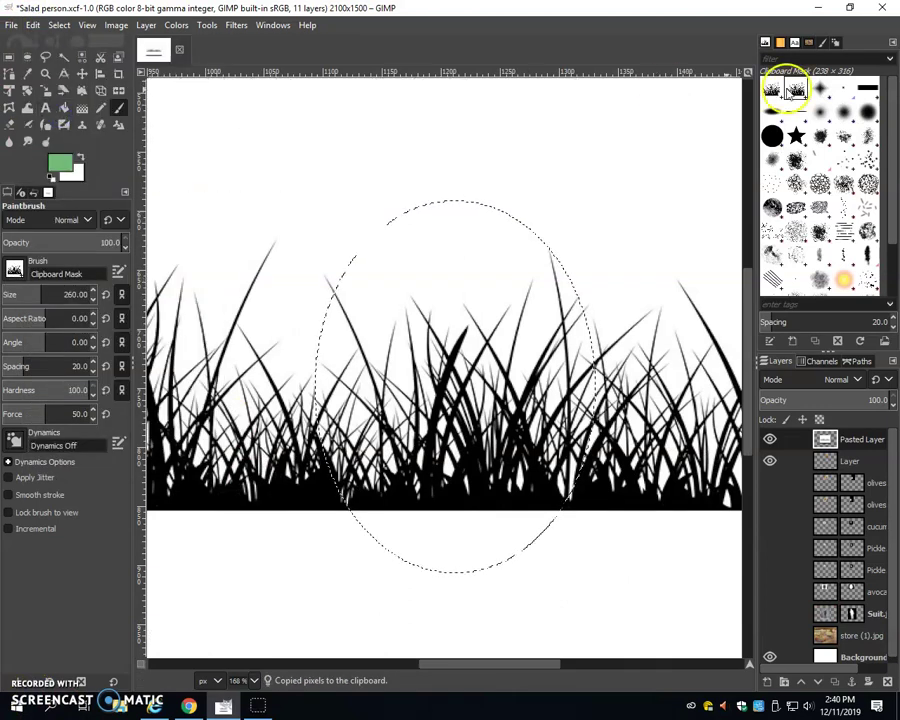
Choose the Clipboard Mask brush in the Brushes panel at its full size of 316
click(825, 44)
click(795, 43)
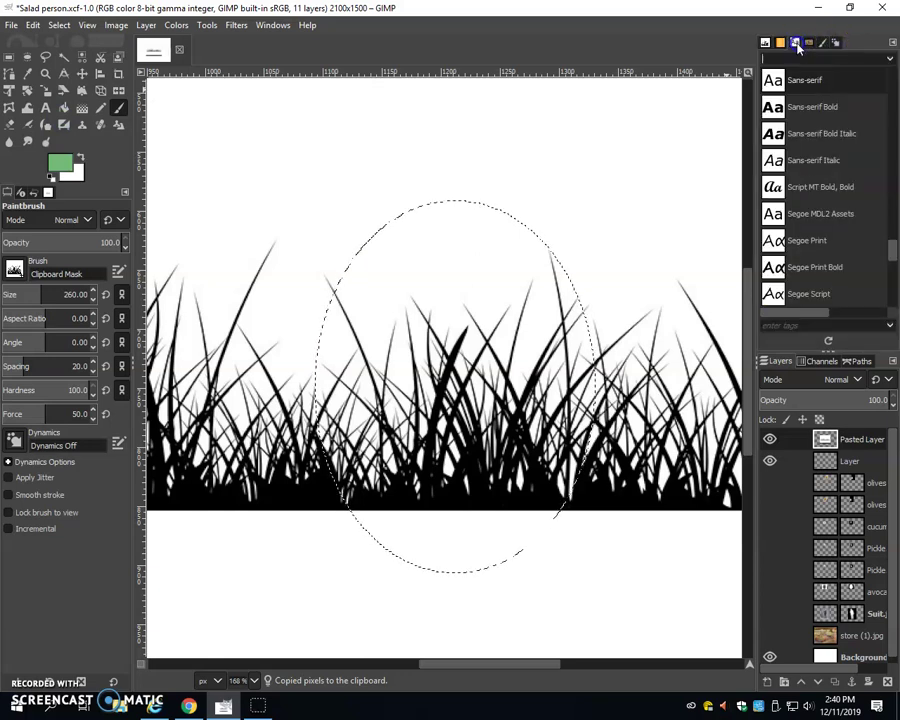
click(780, 43)
click(765, 43)
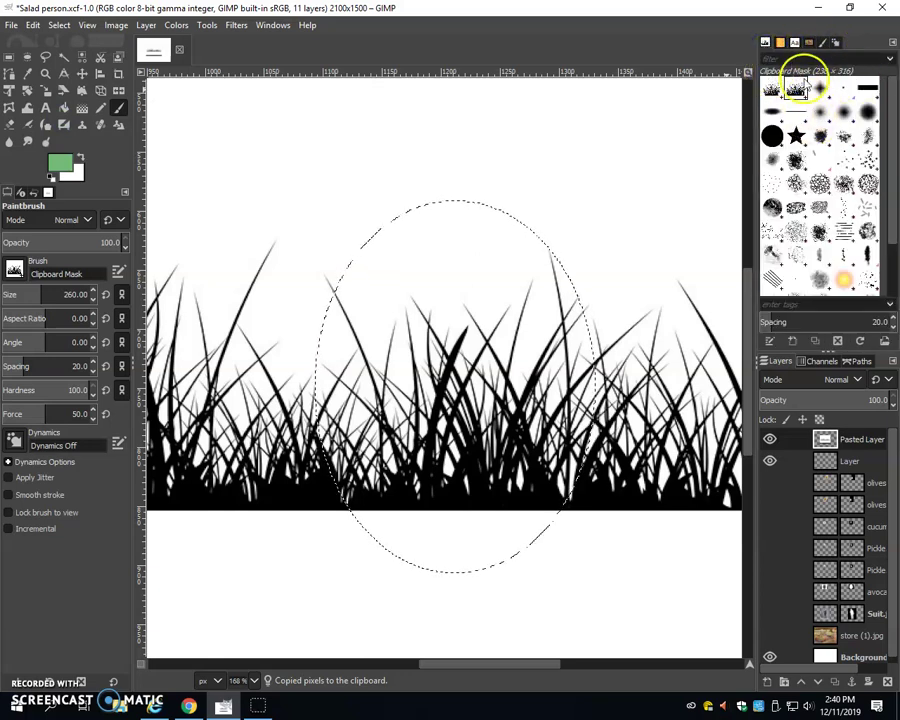
click(896, 112)
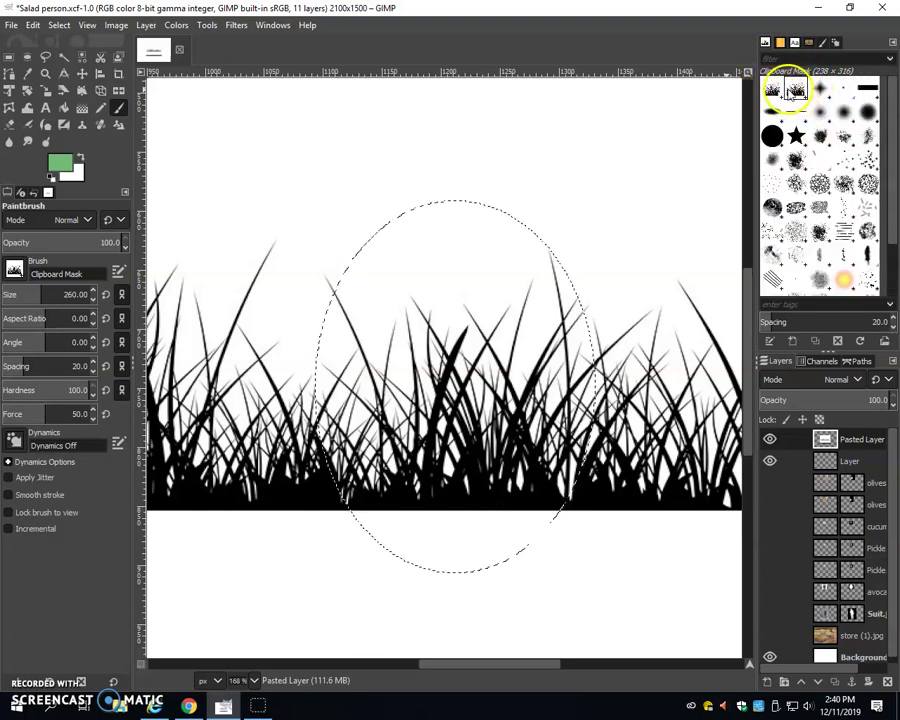
click(795, 90)
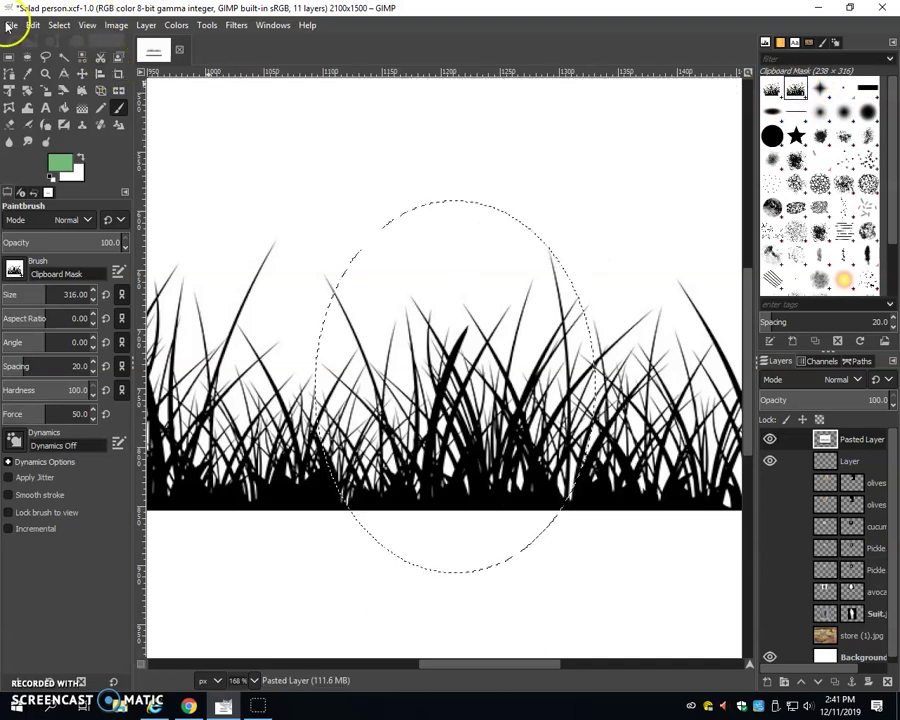
Clear the selection, hide the pasted grass layer, and show the olives, pickle, avocado, suit and store layers
click(57, 25)
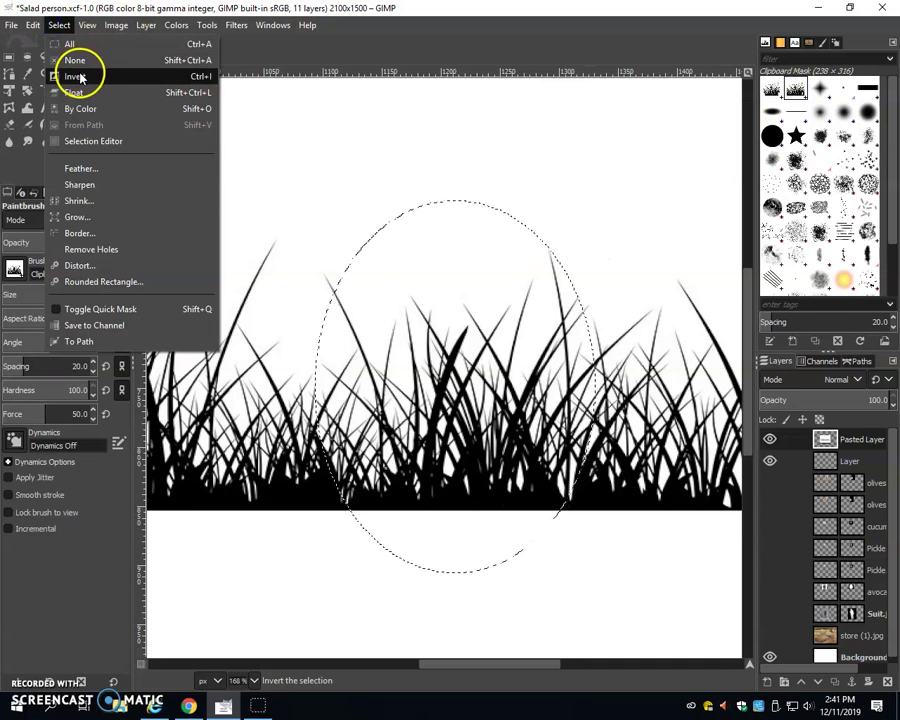
click(74, 62)
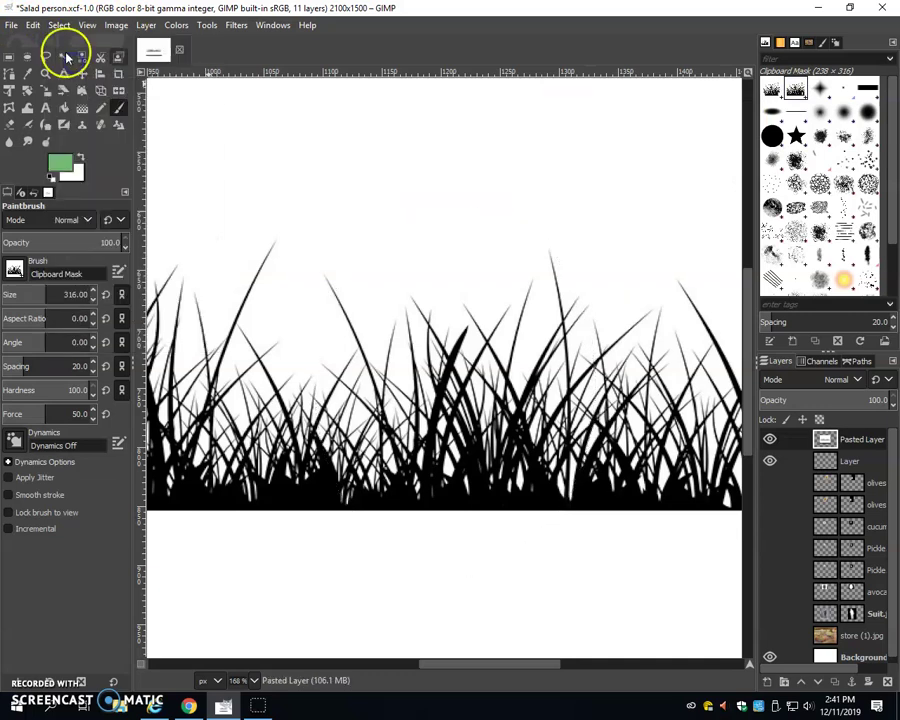
click(769, 443)
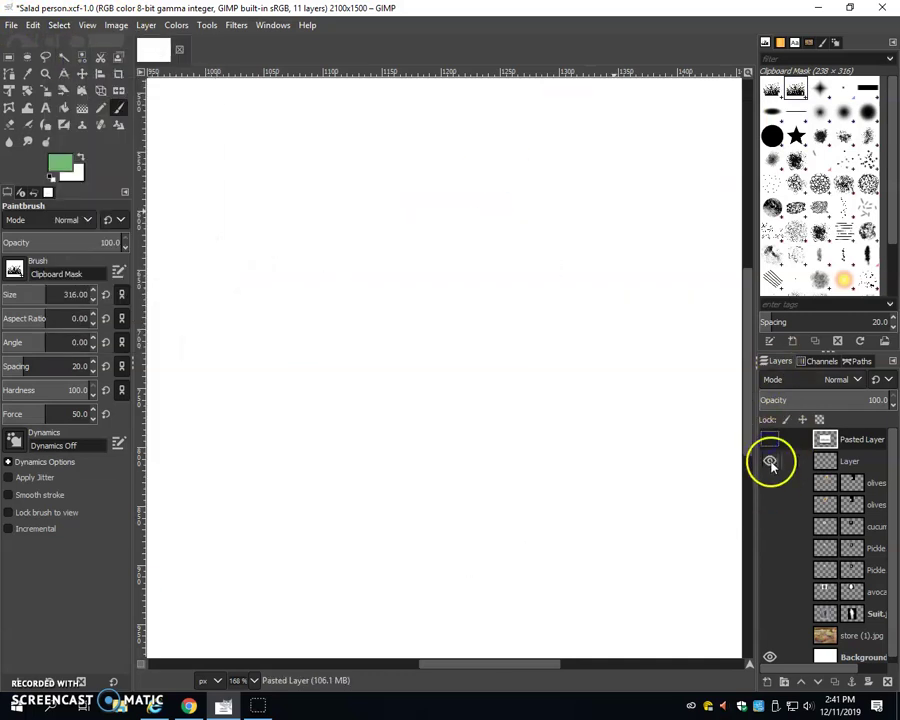
drag(774, 507, 771, 648)
click(769, 636)
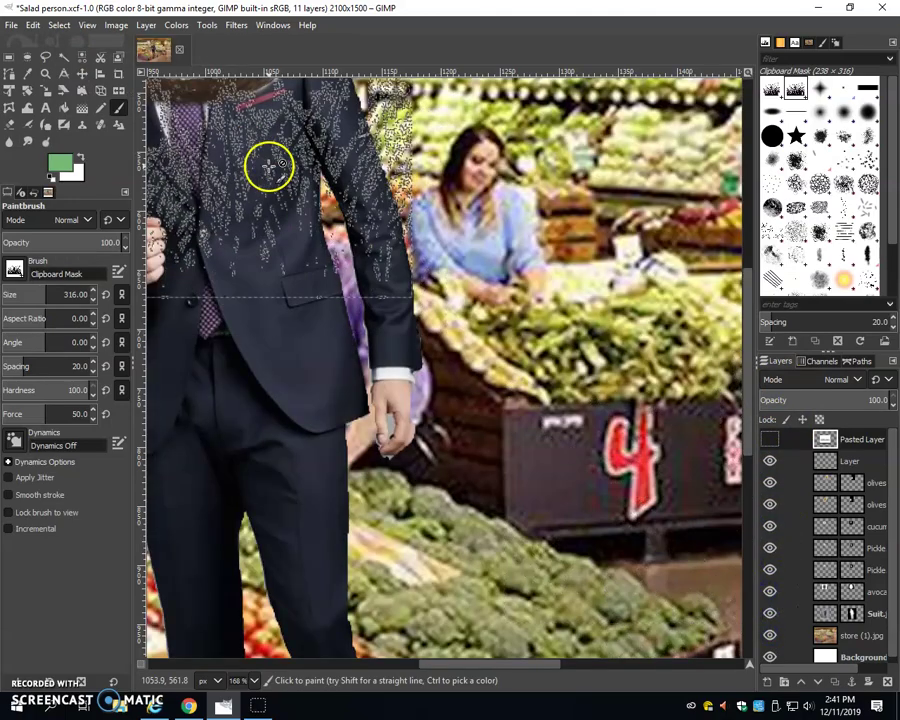
click(769, 439)
click(769, 439)
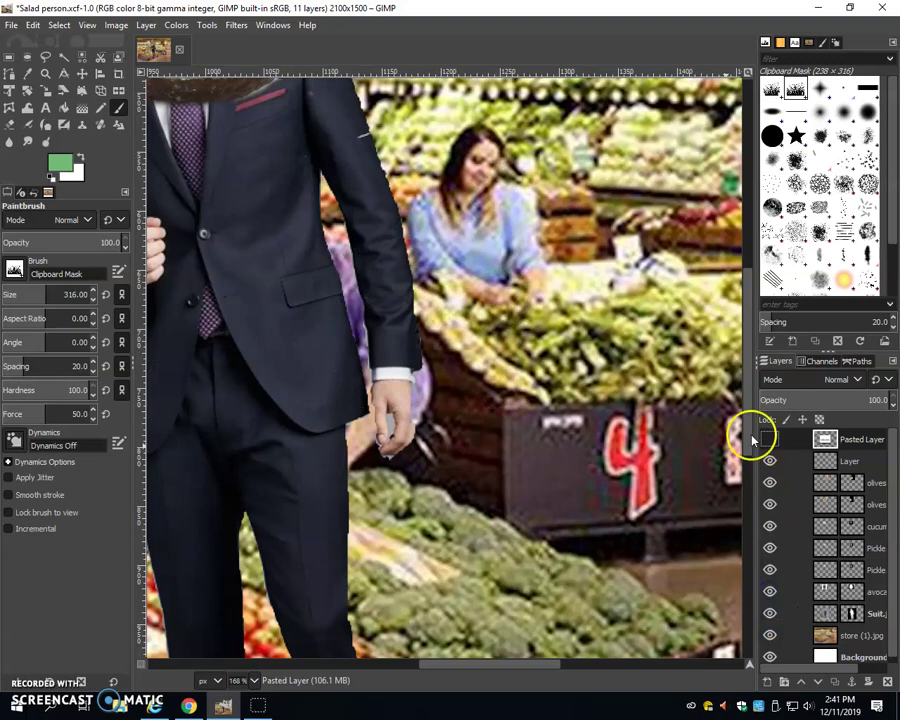
key(ctrl+z)
key(ctrl+y)
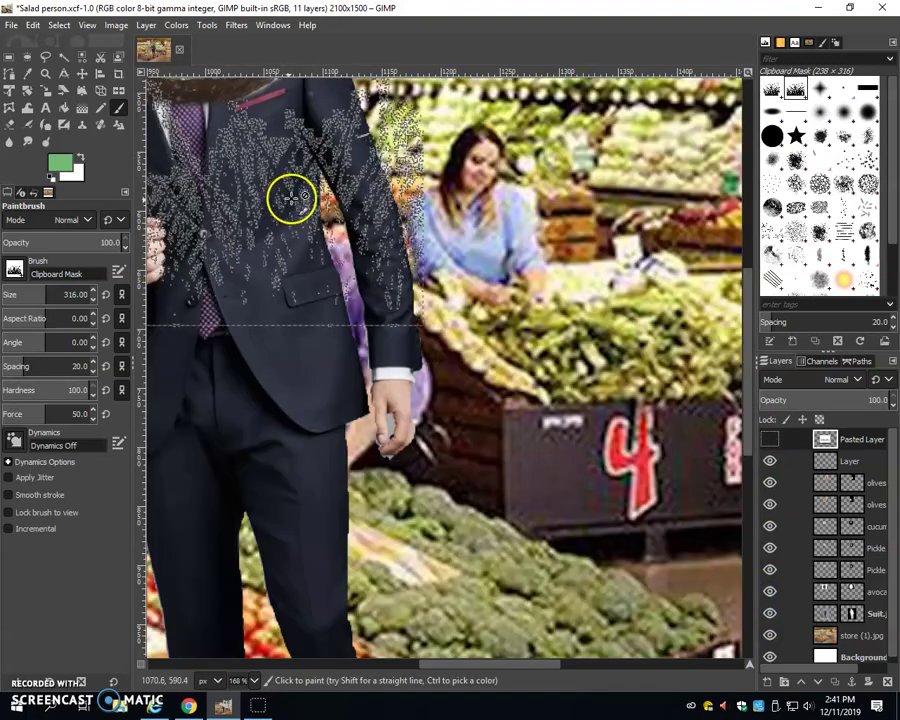
scroll(316, 275, down, 5)
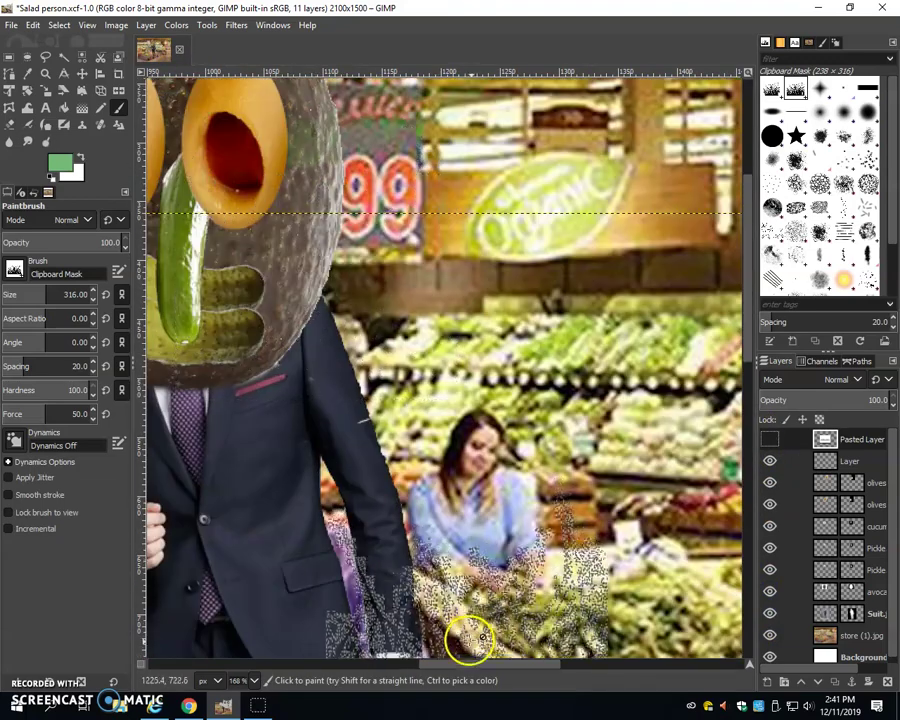
scroll(736, 466, up, 5)
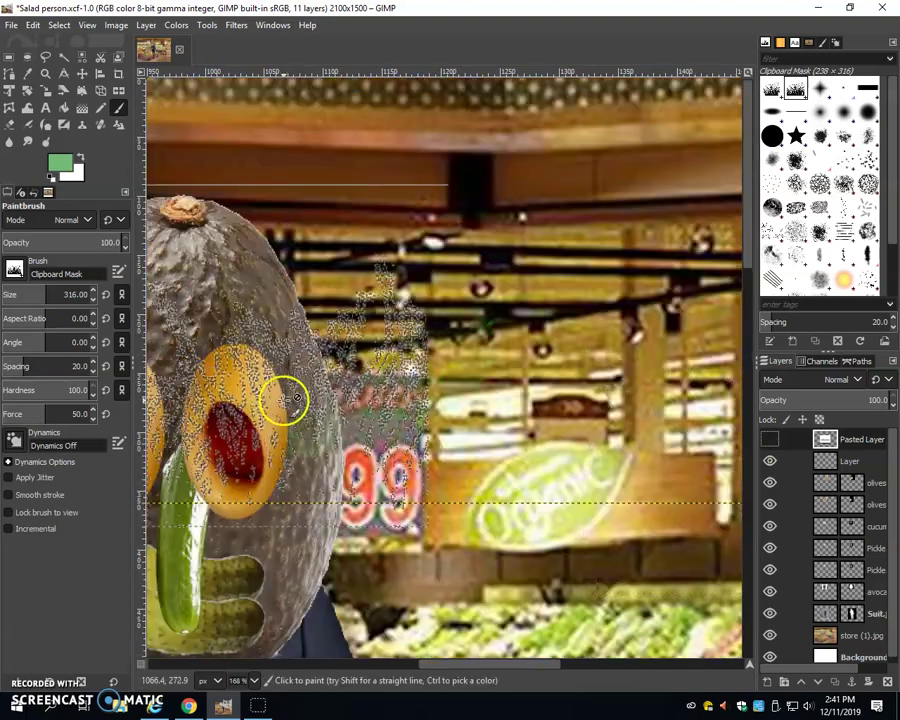
On the blank Layer, stamp light green grass across the top of the avocado head
click(814, 460)
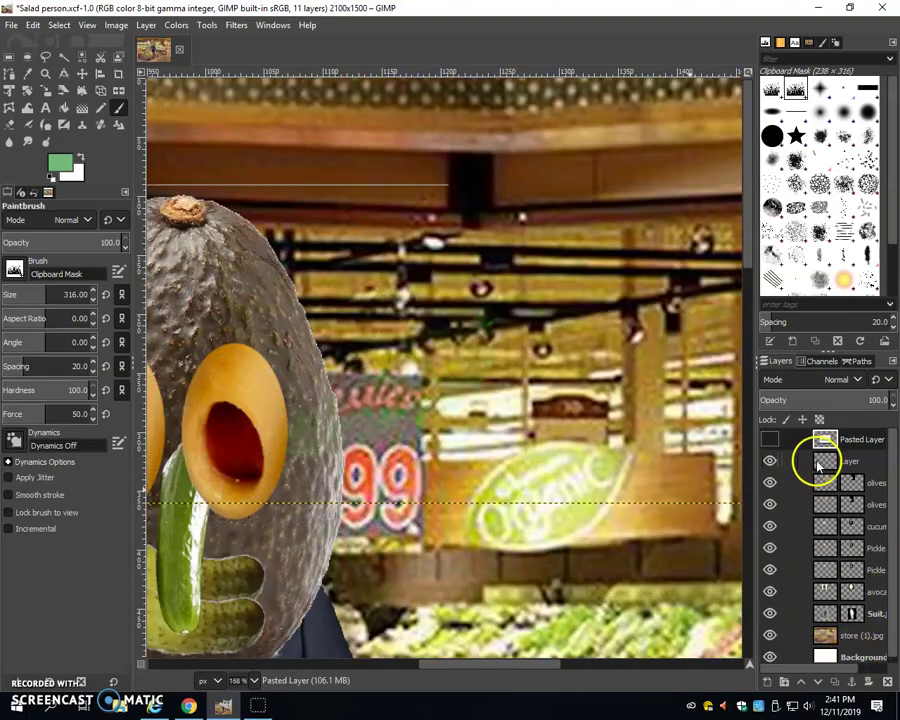
click(246, 207)
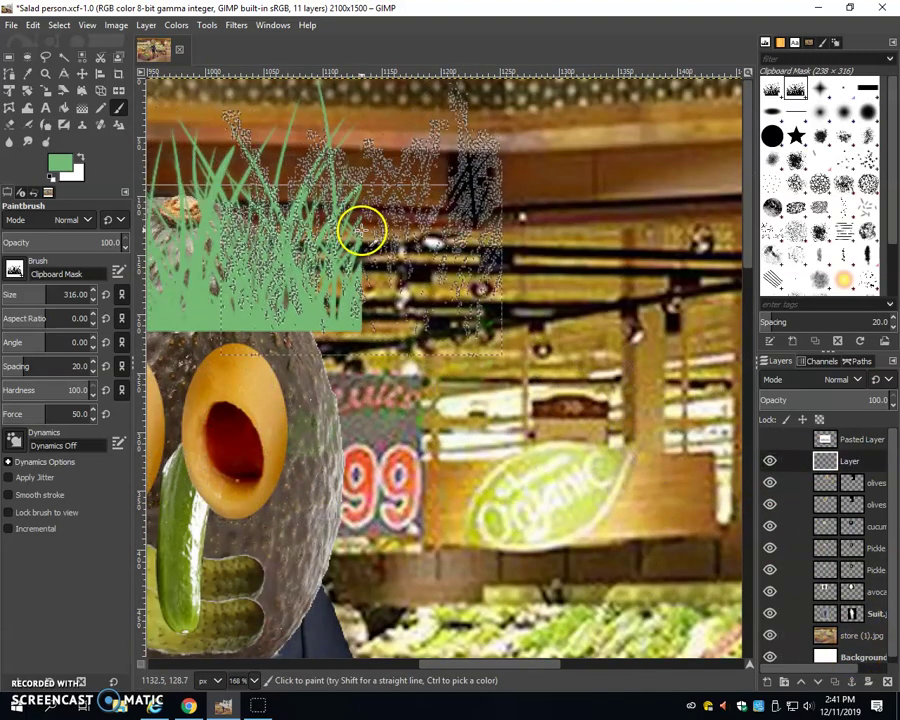
click(355, 262)
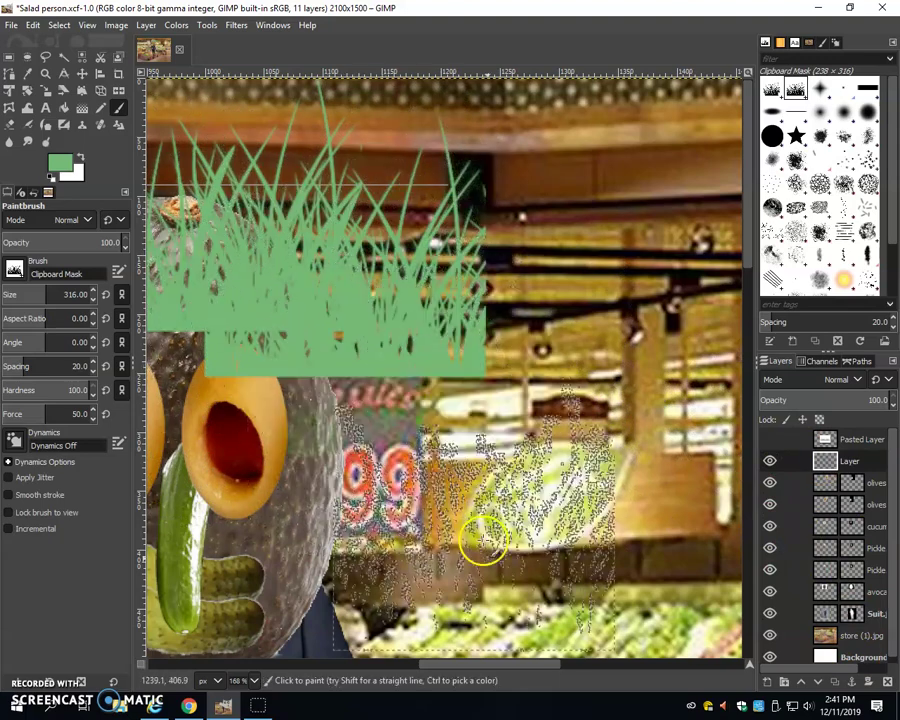
drag(493, 667, 406, 664)
mouse_move(357, 291)
mouse_down()
mouse_move(442, 237)
mouse_move(490, 188)
mouse_move(563, 192)
mouse_move(593, 179)
mouse_move(621, 197)
mouse_move(512, 327)
mouse_move(318, 396)
mouse_up()
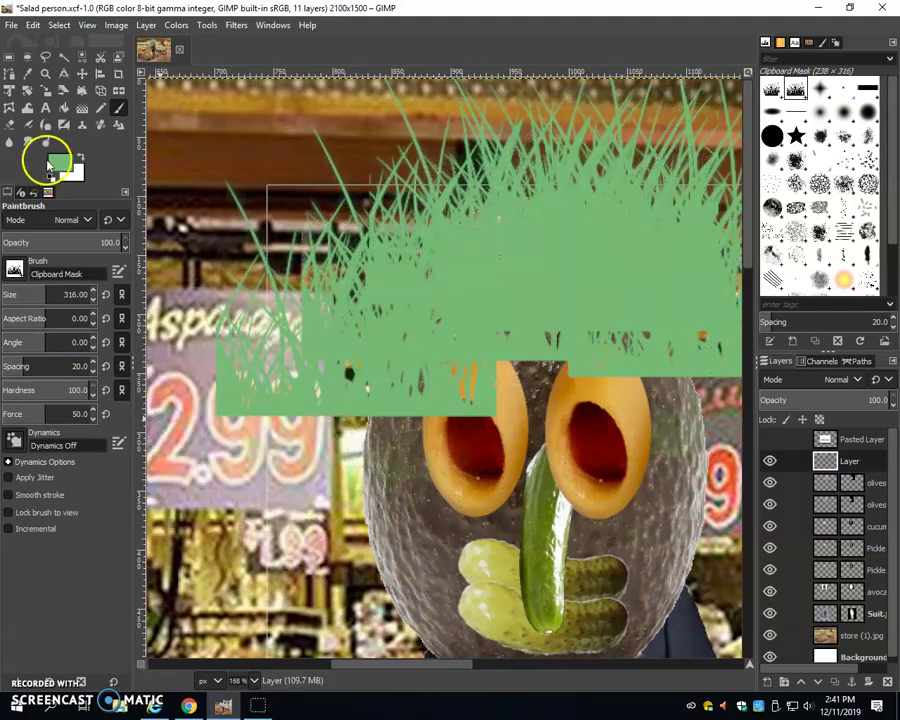
Switch to a more saturated green, paint darker grass over the head, and deselect
click(60, 165)
click(321, 252)
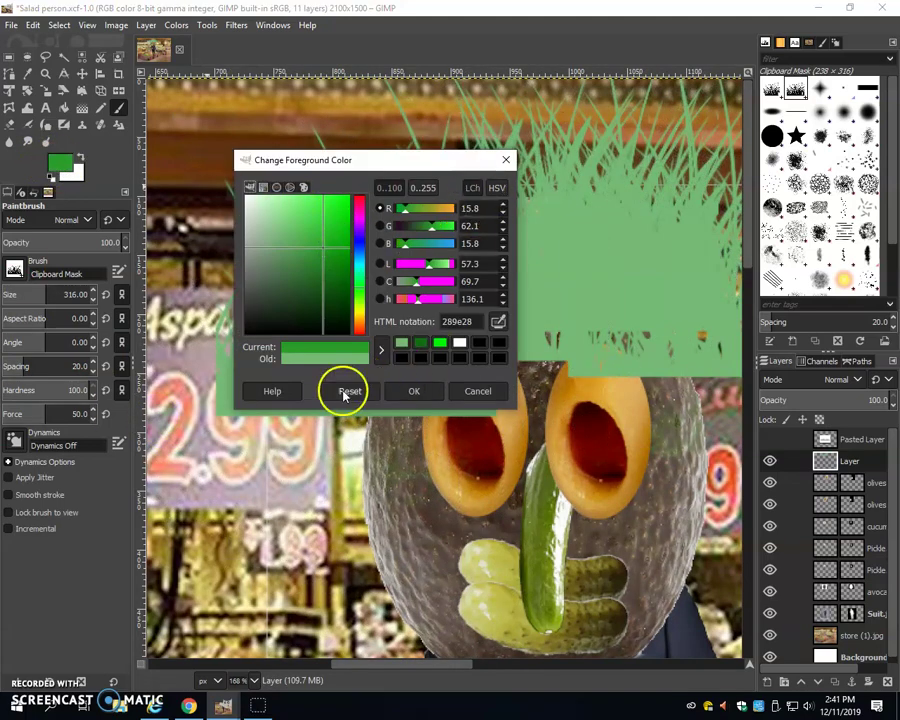
click(414, 390)
mouse_move(467, 300)
mouse_down()
mouse_move(340, 230)
mouse_move(577, 261)
mouse_move(631, 297)
mouse_move(655, 255)
mouse_move(669, 301)
mouse_up()
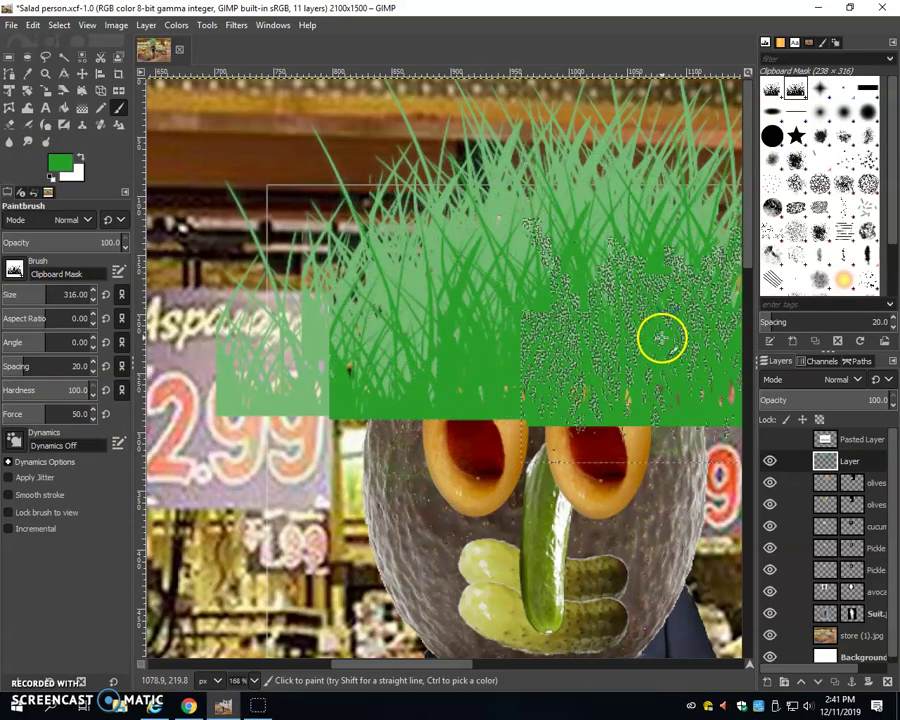
key(shift+ctrl+a)
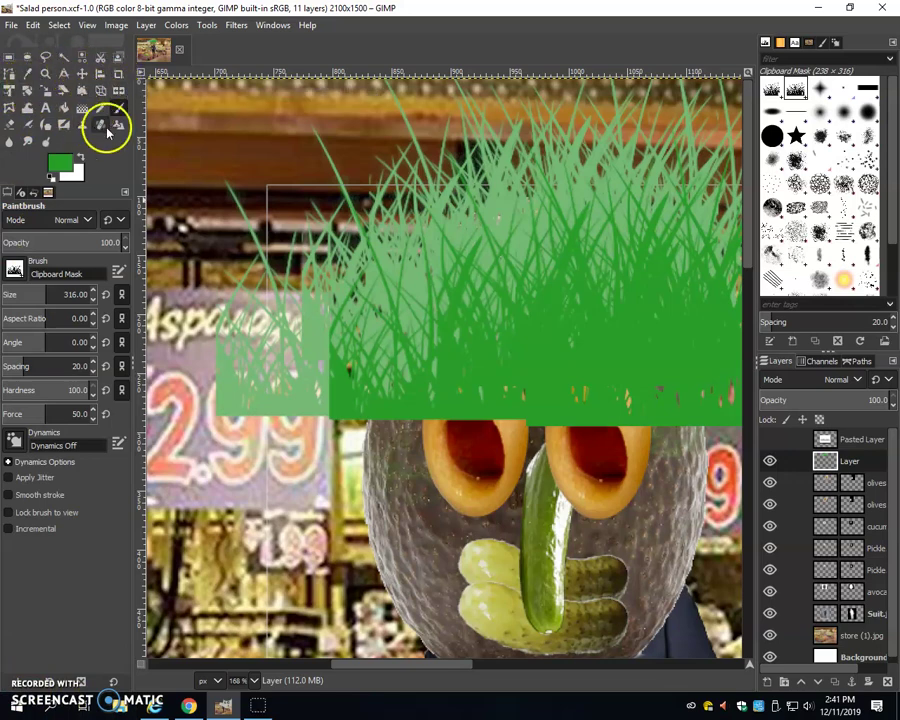
Erase the grass covering the eyes with the 2. Hardness 075 eraser at size 57
click(9, 124)
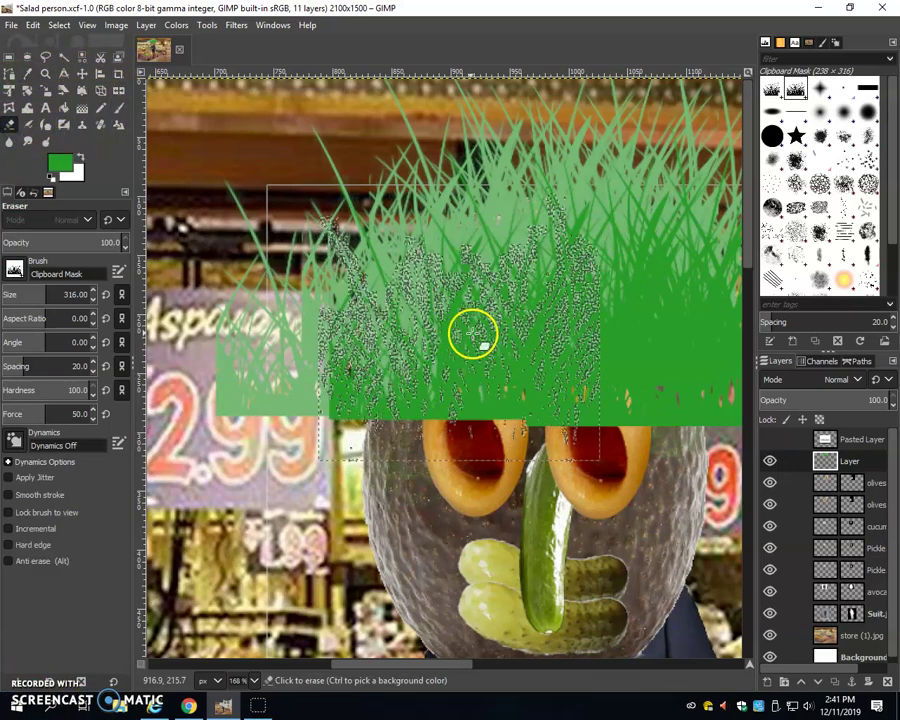
key(ctrl+shift+a)
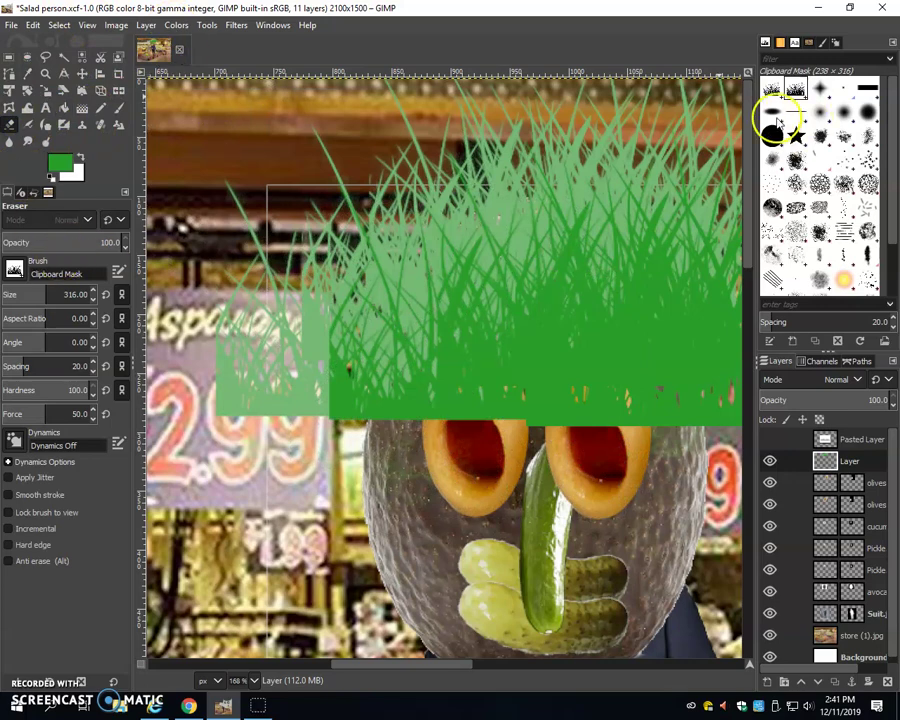
click(866, 110)
mouse_move(552, 398)
mouse_down()
mouse_move(627, 409)
mouse_move(647, 391)
mouse_move(591, 346)
mouse_move(605, 351)
mouse_move(586, 381)
mouse_move(607, 385)
mouse_move(641, 365)
mouse_move(584, 327)
mouse_move(509, 369)
mouse_move(444, 430)
mouse_move(400, 397)
mouse_move(271, 378)
mouse_move(260, 336)
mouse_move(246, 366)
mouse_move(235, 222)
mouse_move(268, 168)
mouse_move(255, 335)
mouse_move(297, 324)
mouse_move(306, 467)
mouse_move(284, 236)
mouse_move(288, 333)
mouse_move(297, 267)
mouse_up()
key(bracketright)
key(bracketright)
key(bracketright)
key(bracketright)
key(bracketright)
key(bracketright)
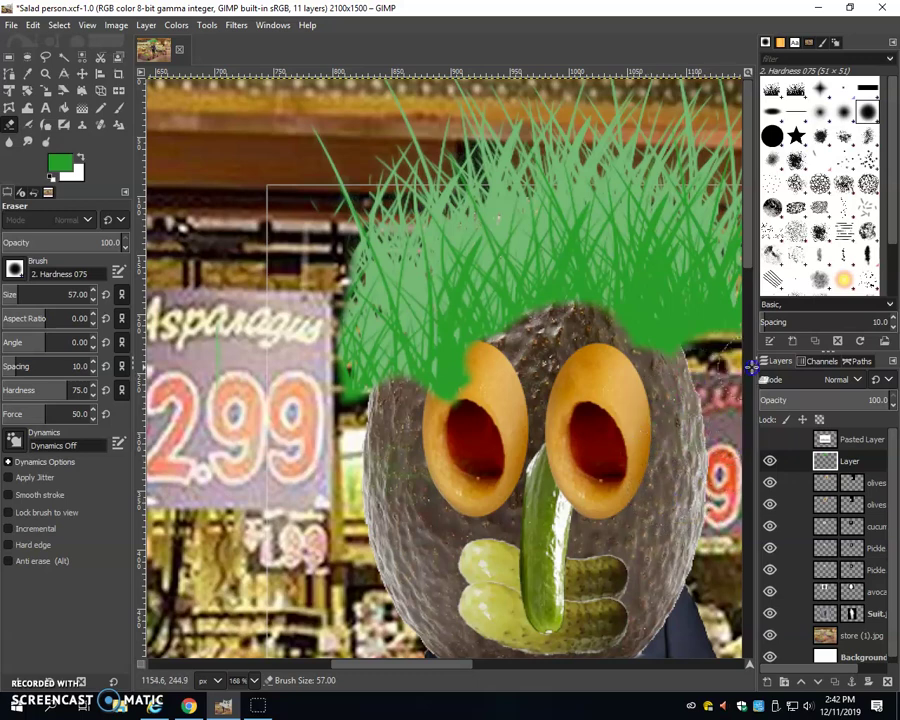
key(ctrl+z)
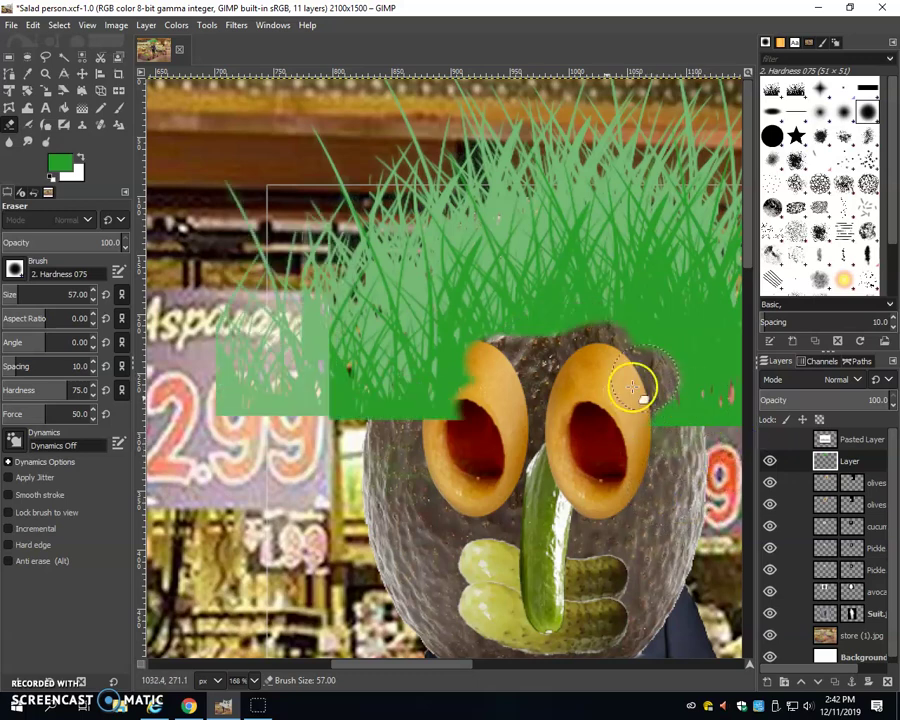
key(ctrl+y)
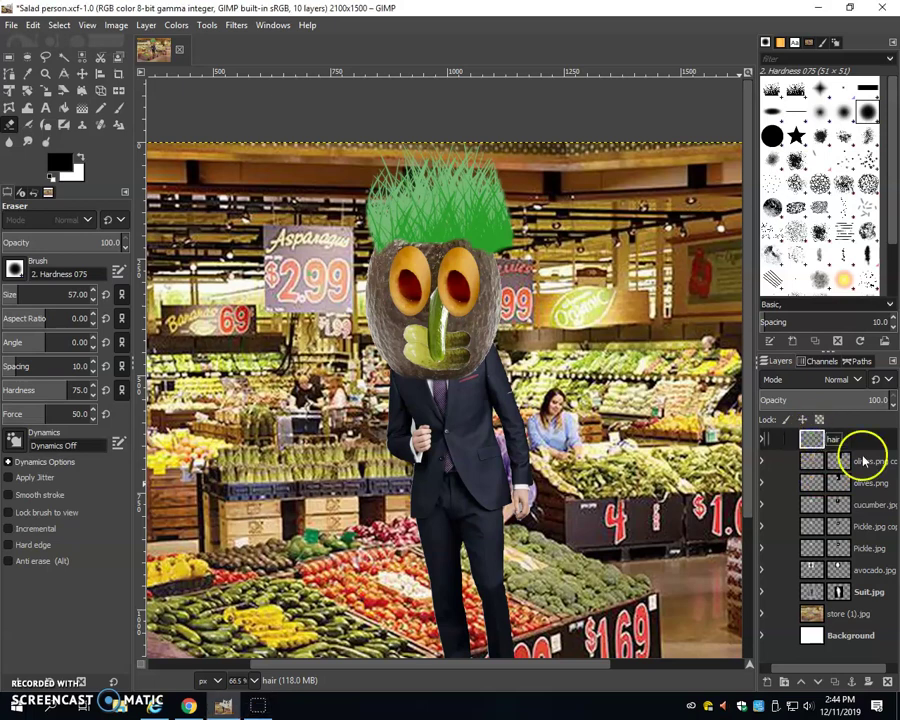
Move the grass hair layer right so the tufts centre on the avocado head's crown
click(88, 78)
drag(453, 215, 571, 228)
drag(420, 253, 510, 288)
click(510, 288)
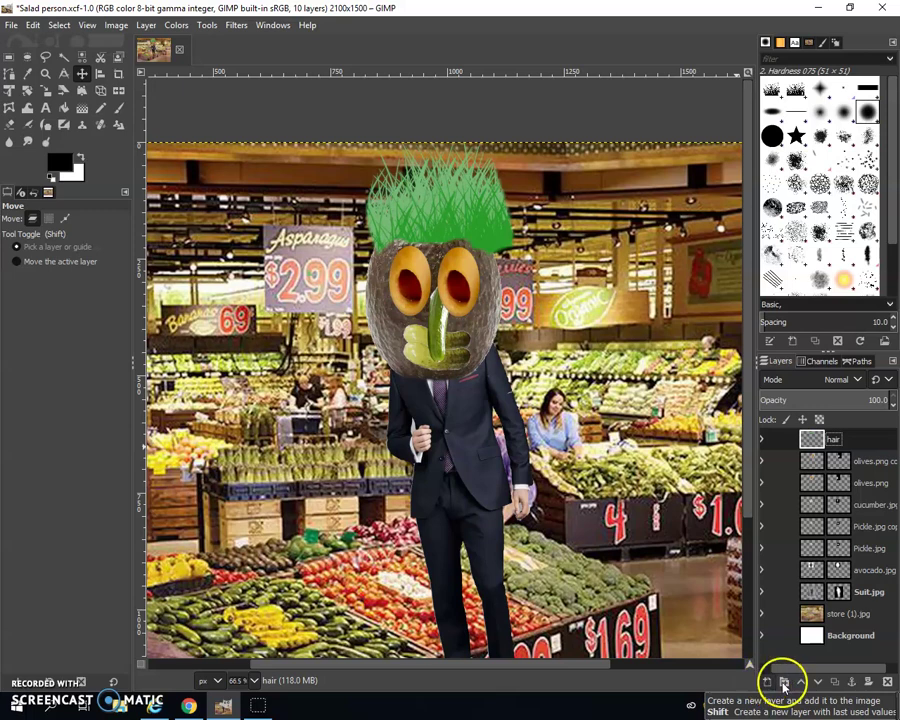
Create a layer group and move the hair, olives, pickle, avocado and suit layers into it
click(785, 682)
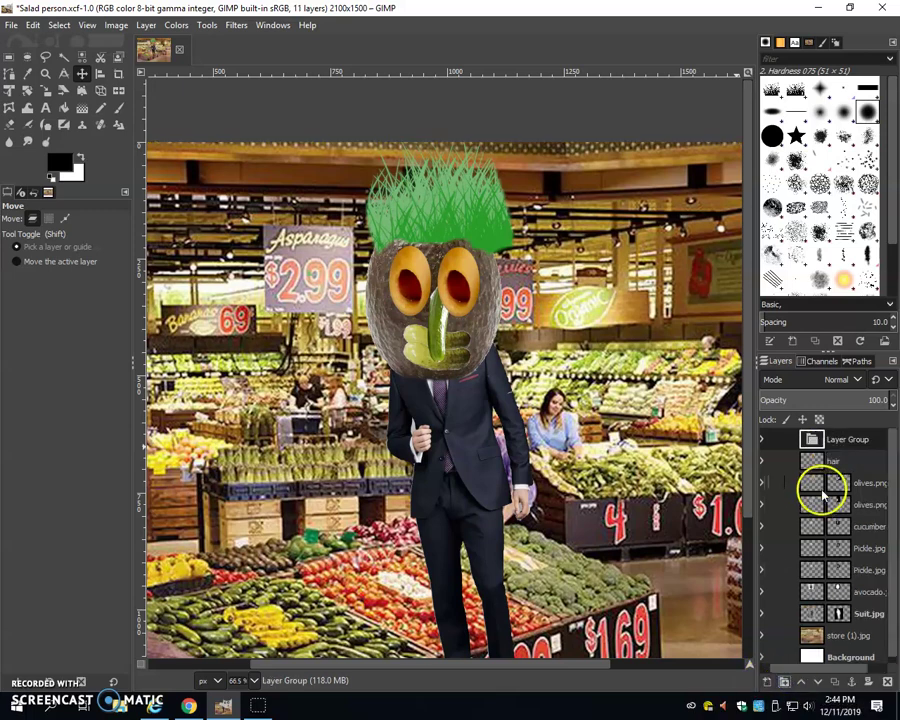
drag(821, 487, 812, 460)
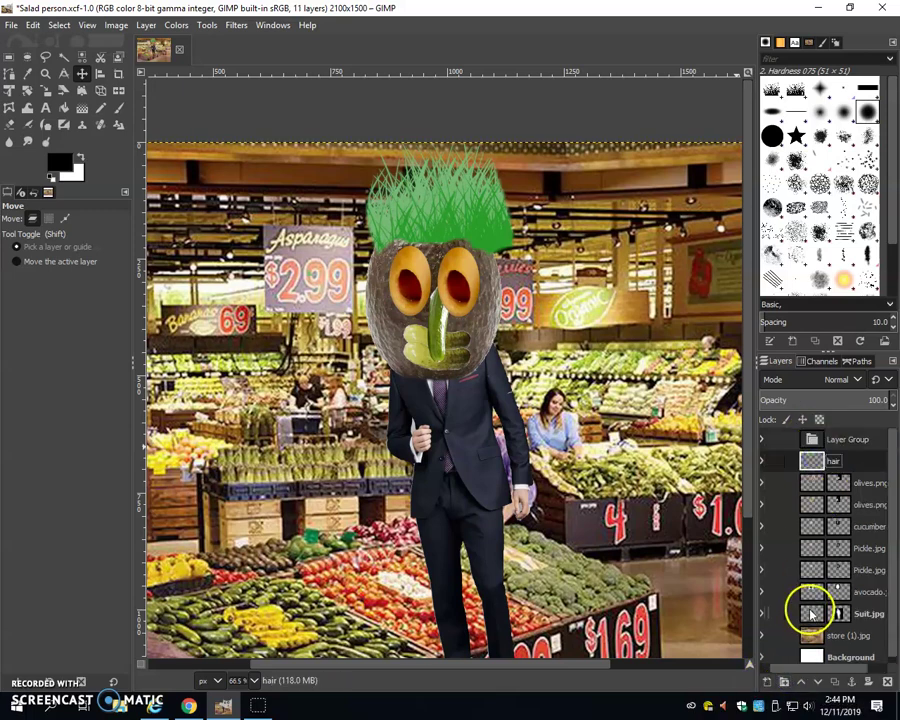
click(813, 615)
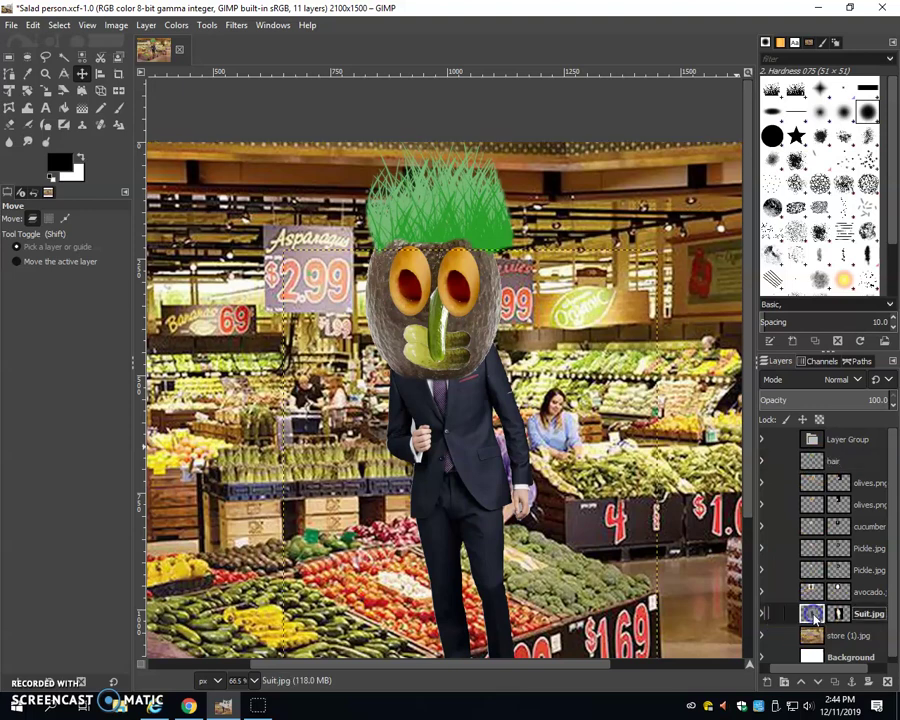
click(816, 484)
key(Page_Up)
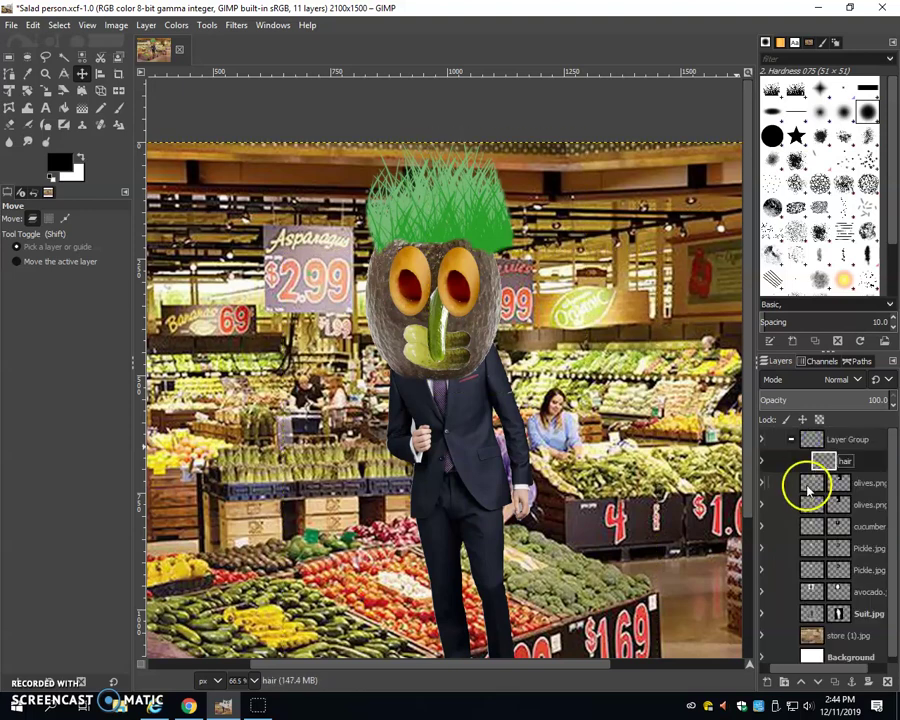
drag(804, 484, 838, 461)
click(812, 438)
drag(812, 565, 852, 462)
drag(824, 567, 856, 470)
drag(822, 591, 840, 460)
mouse_move(812, 602)
mouse_down()
mouse_move(834, 458)
mouse_move(823, 500)
mouse_move(825, 638)
mouse_move(823, 455)
mouse_move(826, 594)
mouse_up()
Reorder the group with cucumber above the pickles and both olives above the hair, then collapse it
drag(822, 536, 826, 484)
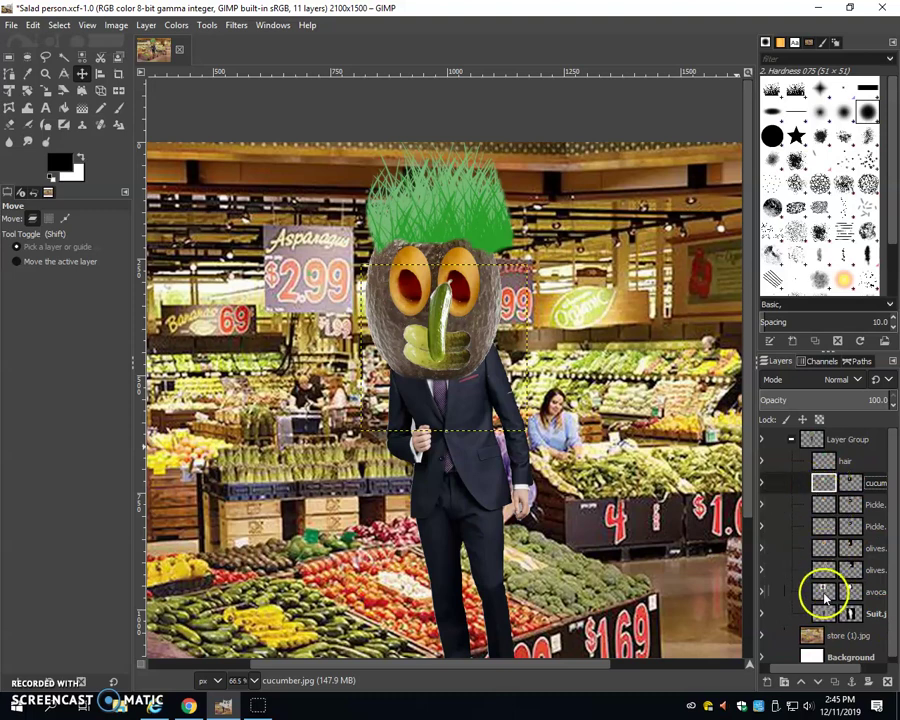
drag(826, 548, 826, 476)
drag(826, 572, 828, 462)
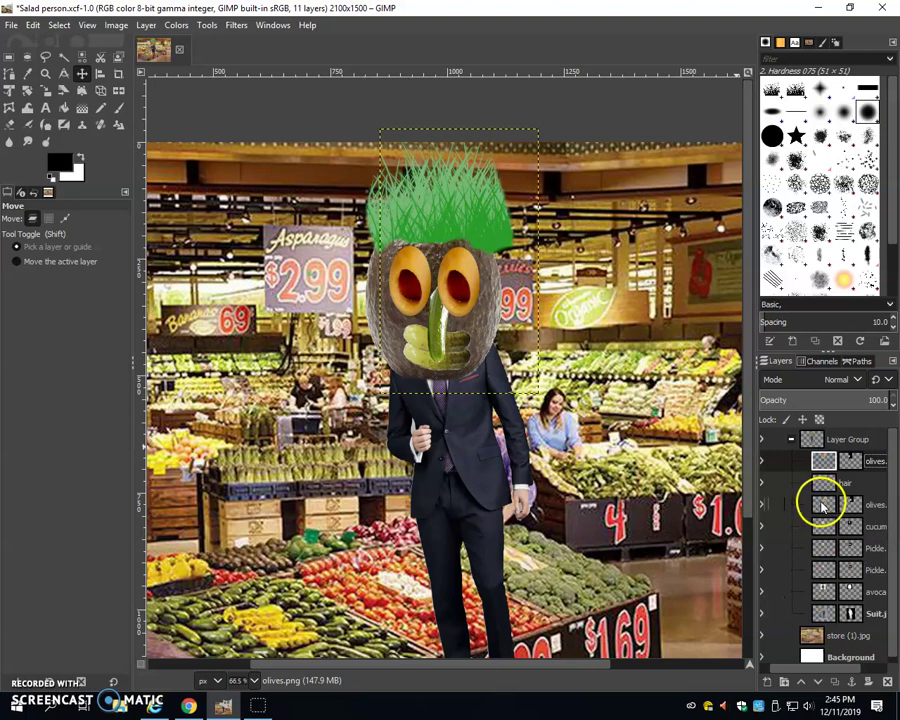
drag(823, 507, 818, 482)
click(812, 438)
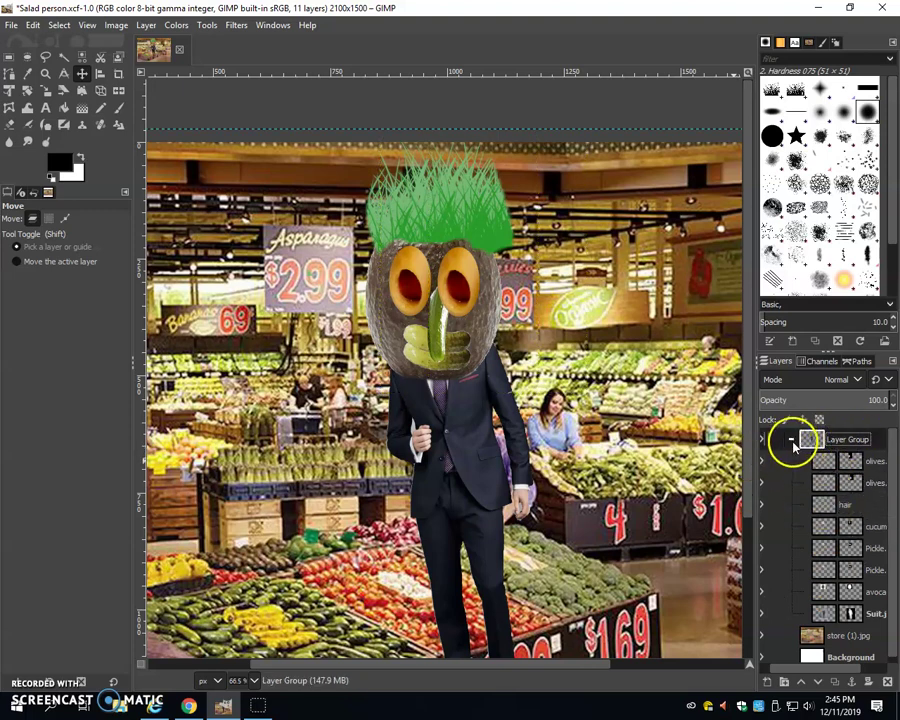
click(792, 440)
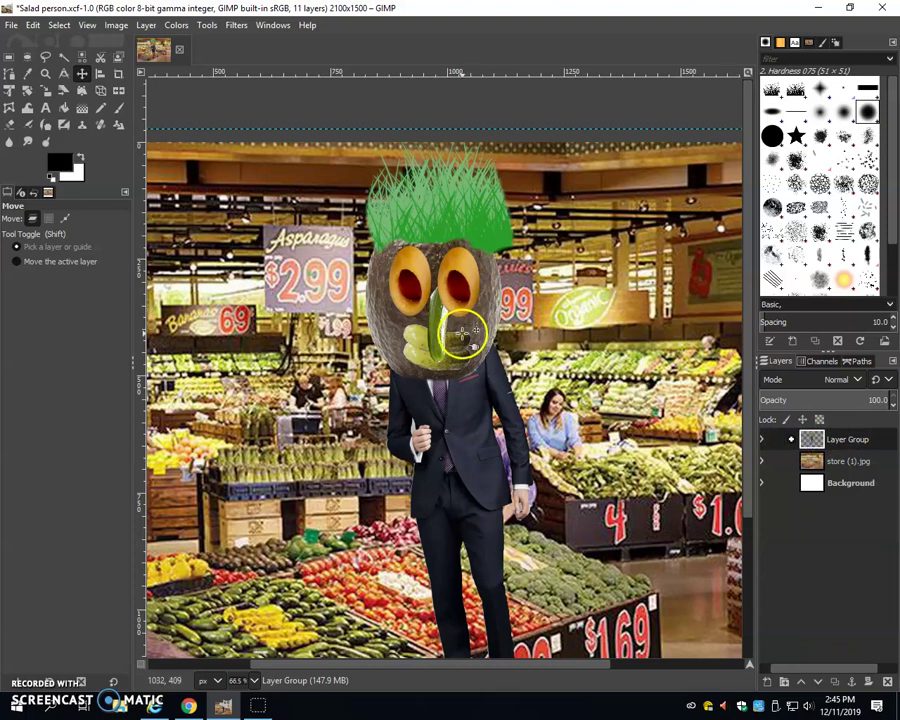
Undo the accidental avocado move and keep the layer group's child layers expanded
drag(470, 312, 580, 406)
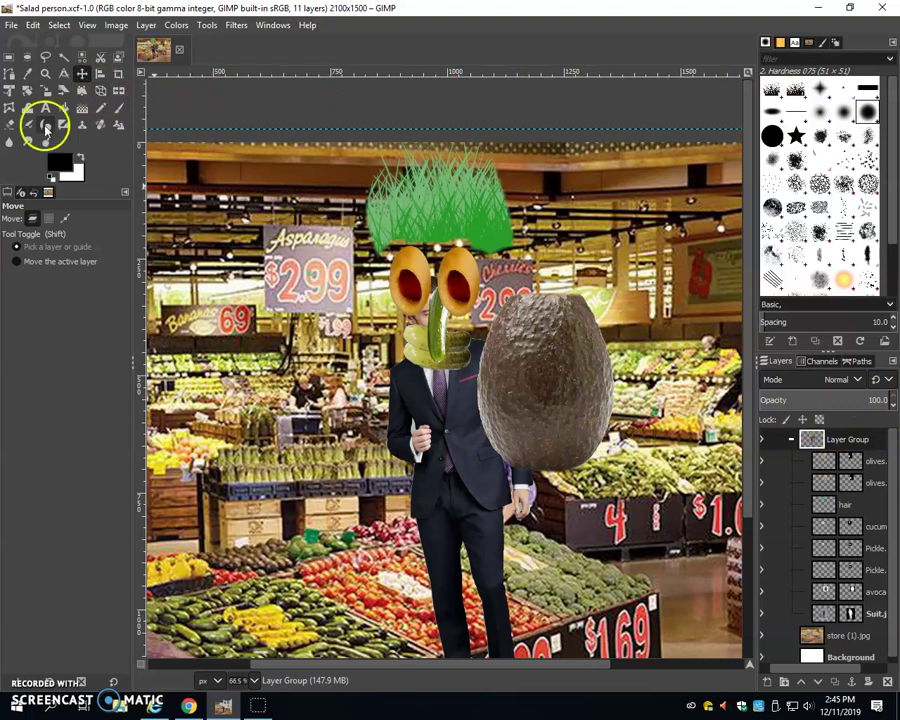
click(45, 74)
key(ctrl+z)
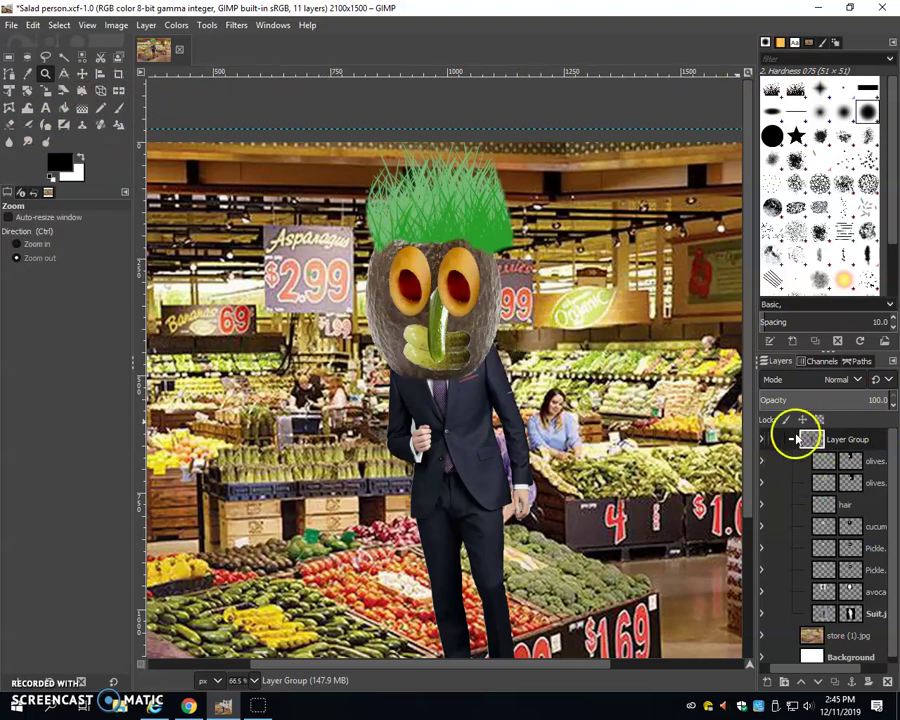
click(792, 440)
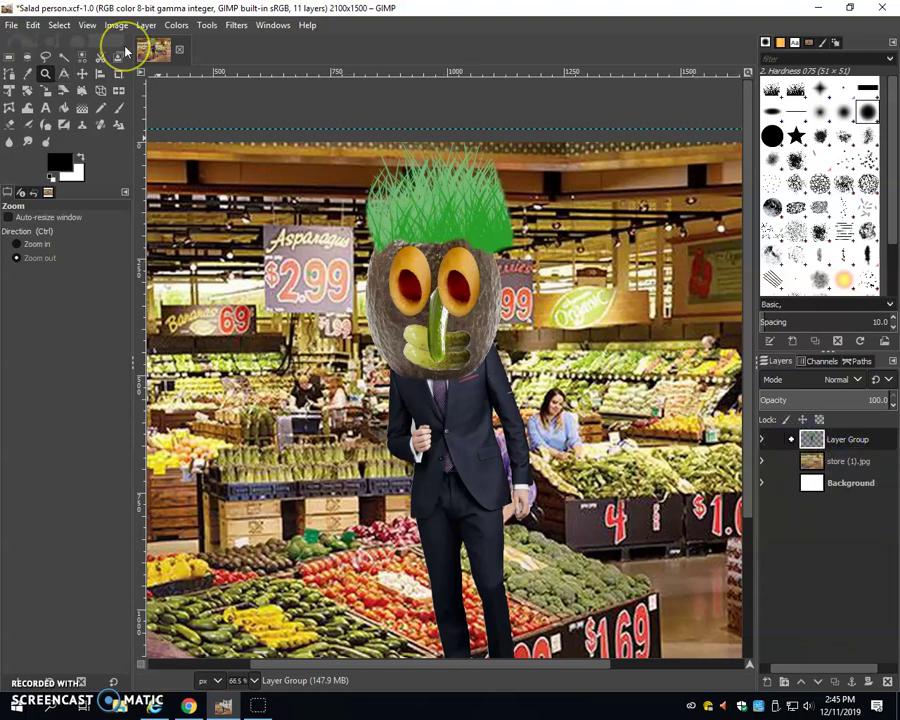
key(ctrl+z)
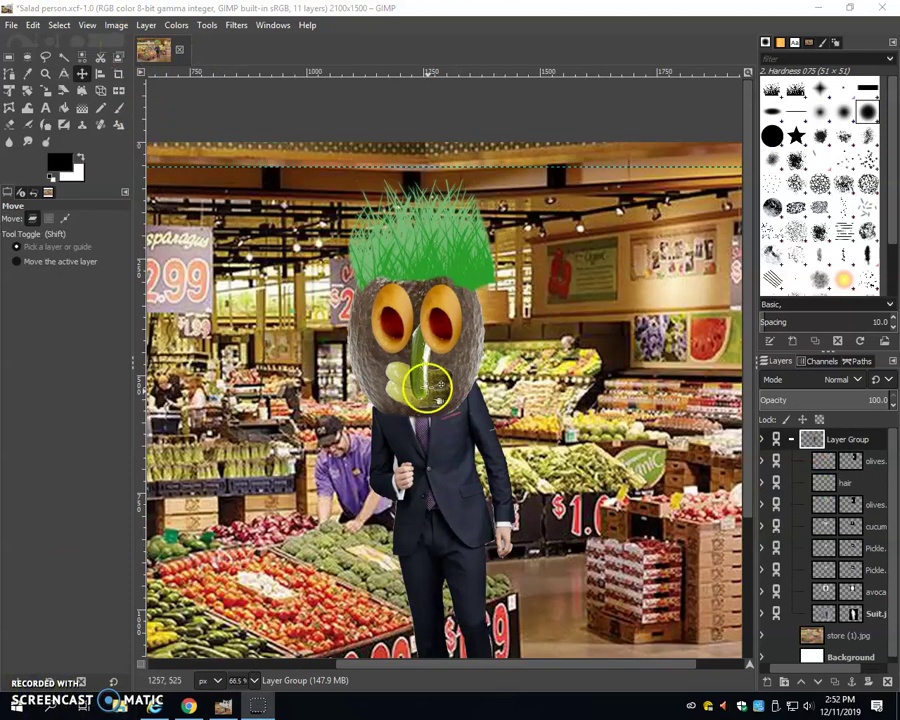
Drag the whole salad man right and down until his shoes rest on the store floor
drag(428, 385, 503, 368)
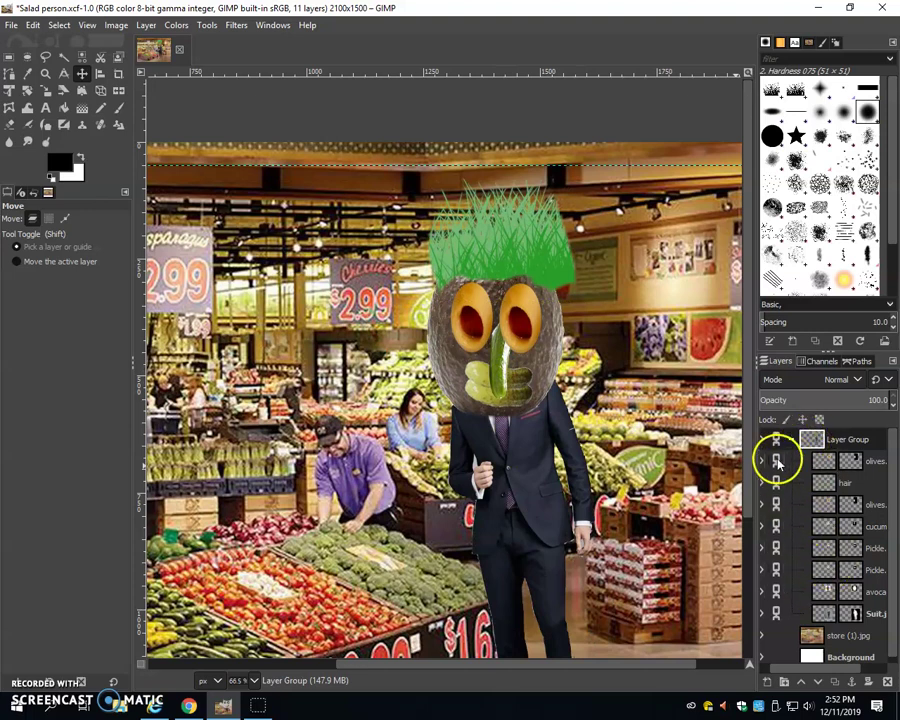
drag(547, 394, 628, 500)
scroll(650, 400, down, 5)
drag(578, 663, 630, 657)
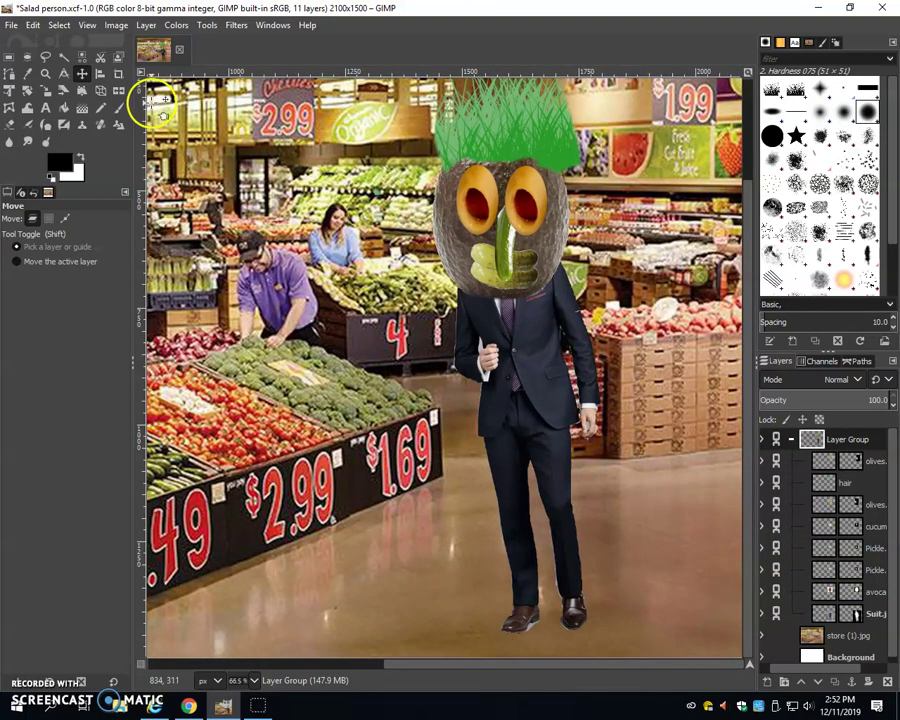
Zoom the view out to 50% to see the whole store image
click(45, 89)
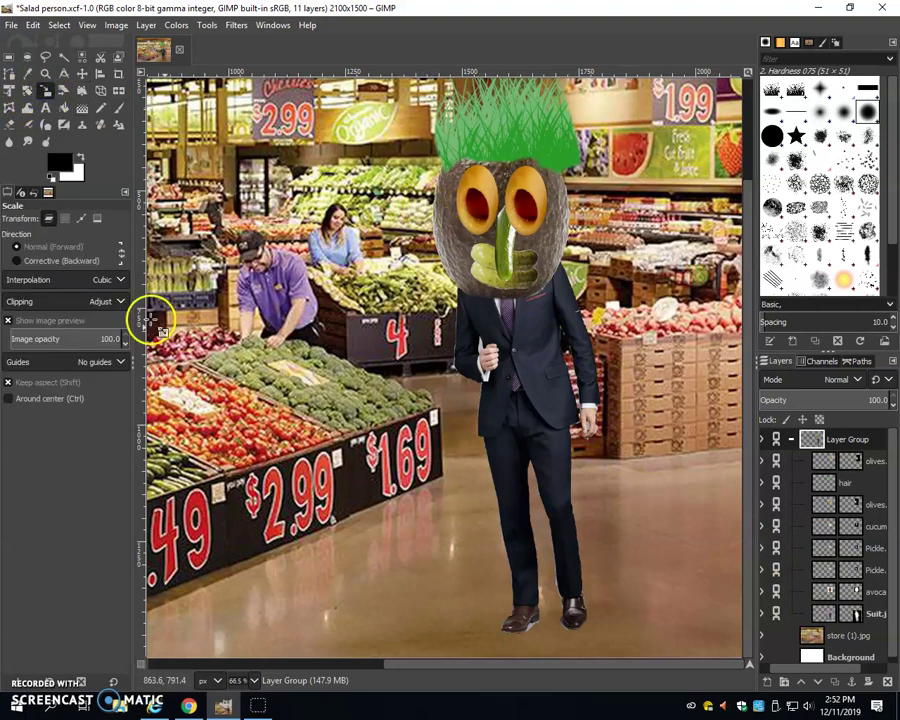
click(45, 73)
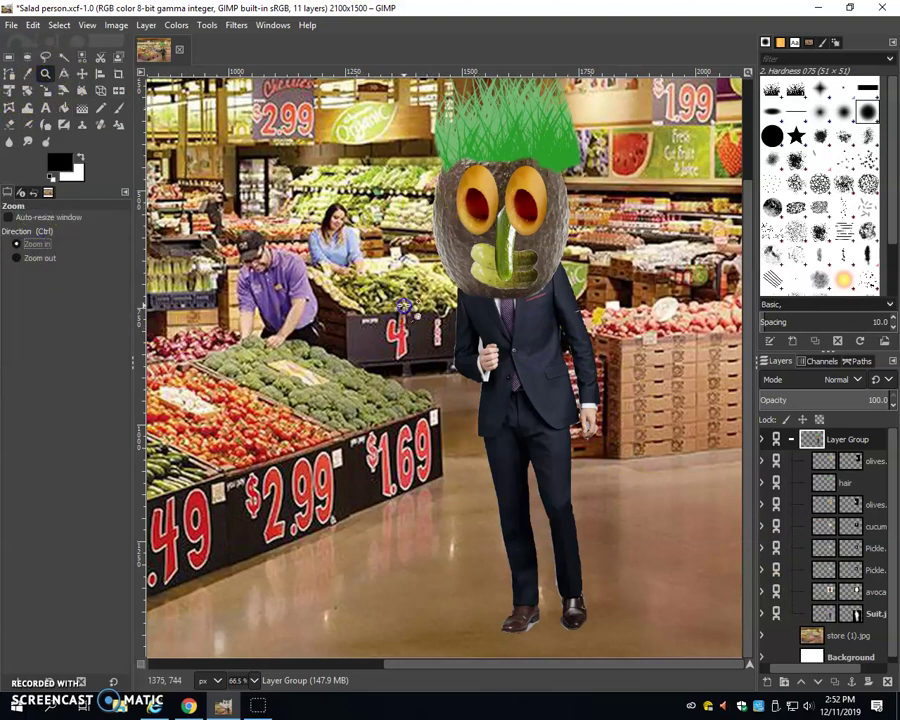
click(404, 306)
click(22, 257)
click(464, 309)
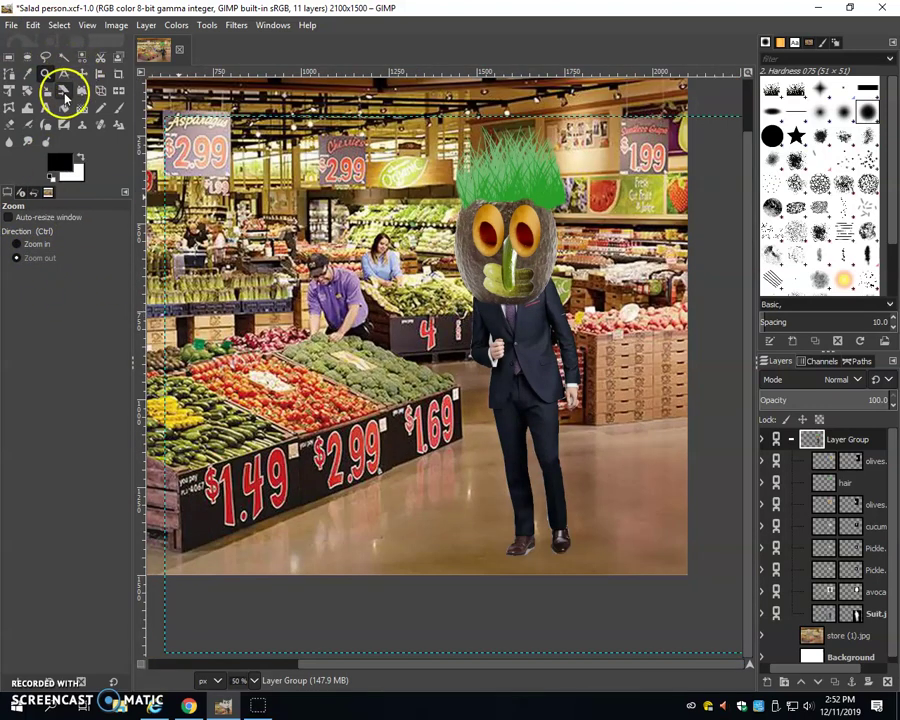
Enlarge the salad man to 2768×2014 px, shift him down-right, then bring up the lesson PDF and File Explorer
click(27, 90)
click(45, 90)
drag(525, 245, 246, 103)
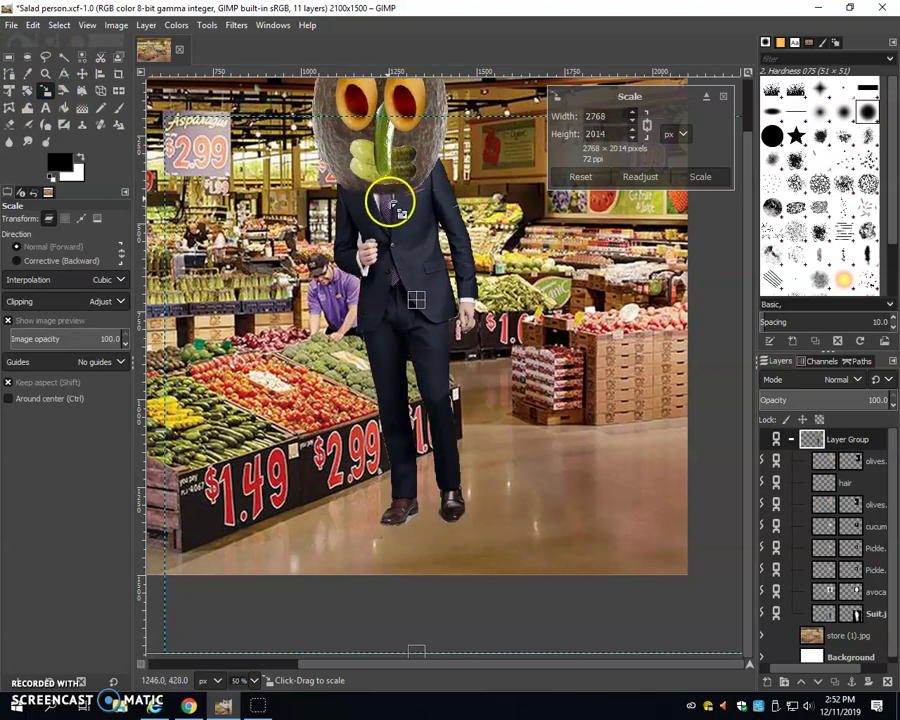
click(81, 74)
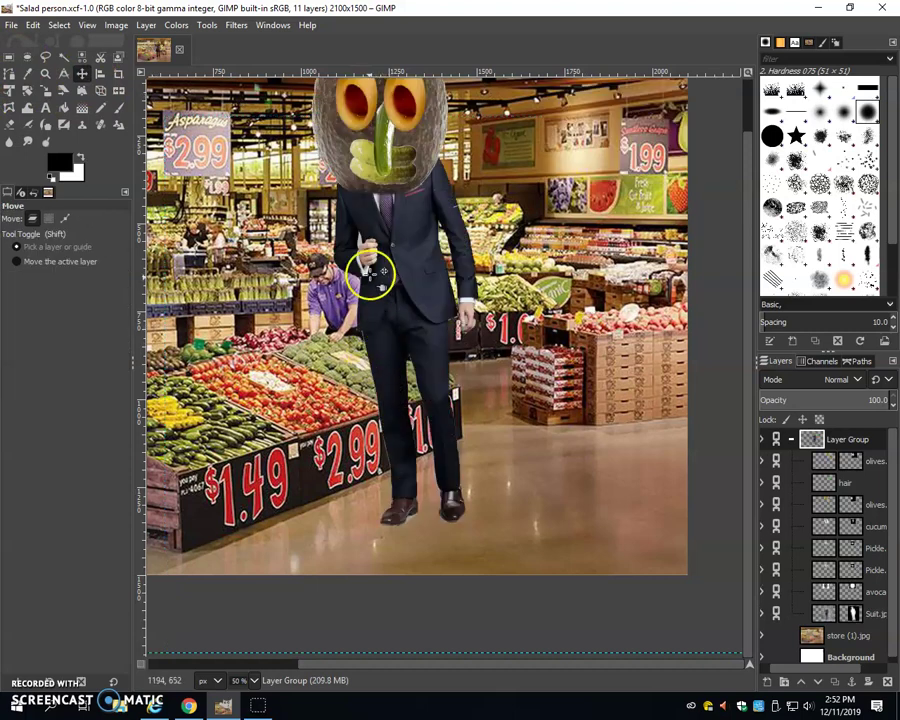
drag(405, 340, 523, 358)
click(190, 706)
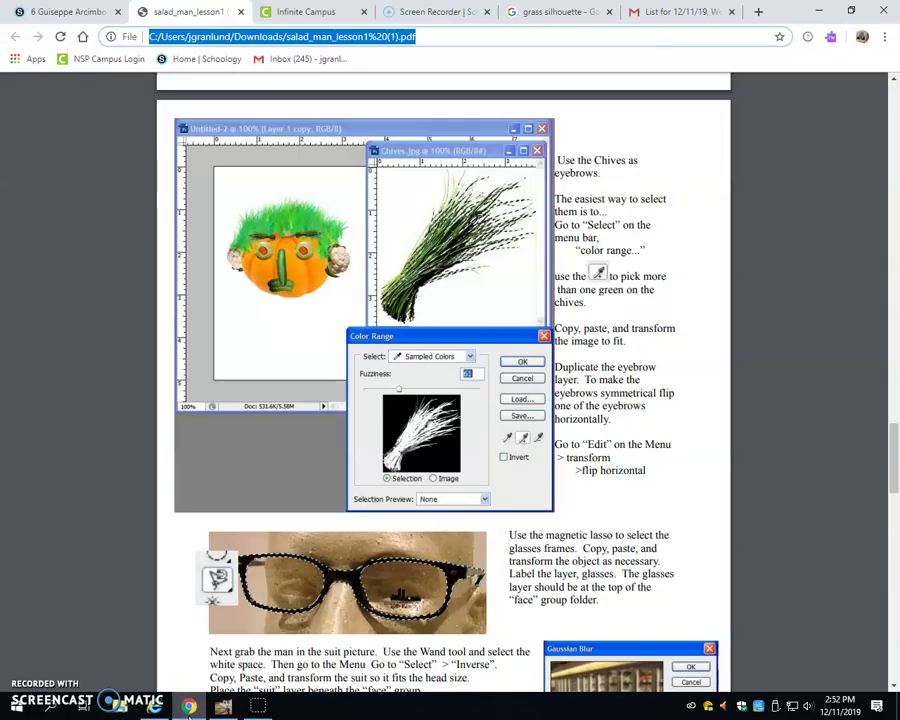
click(122, 705)
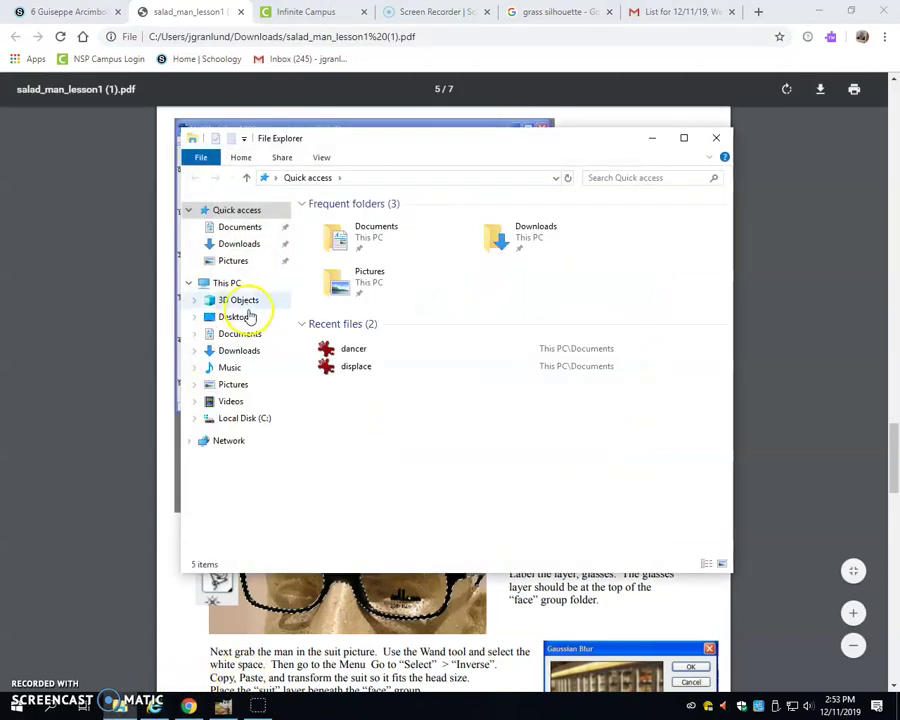
Drag chives.jpg from the Downloads folder over to GIMP
click(244, 245)
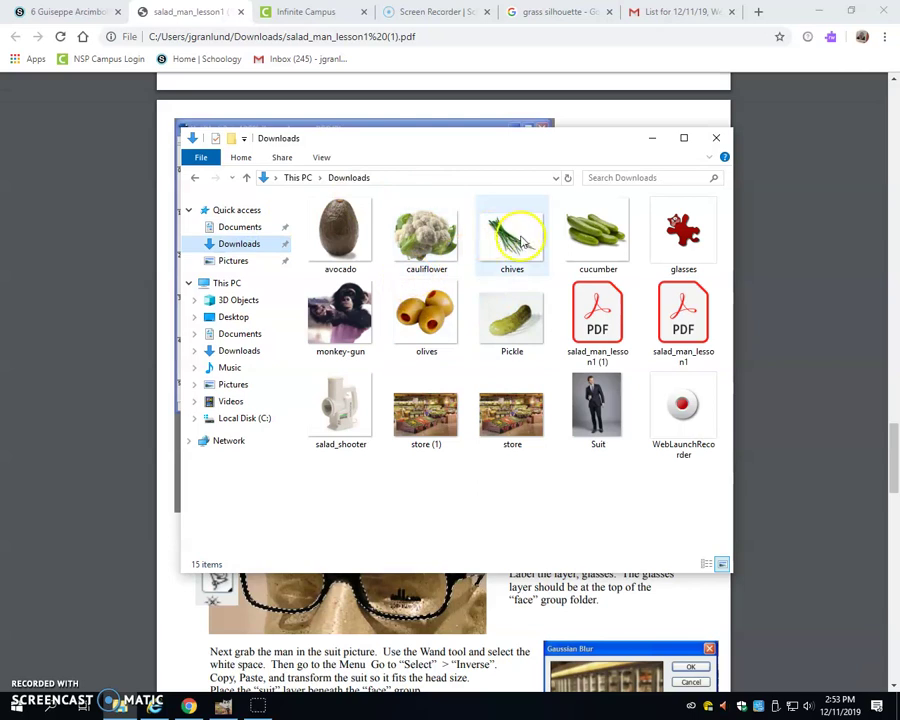
drag(520, 240, 330, 401)
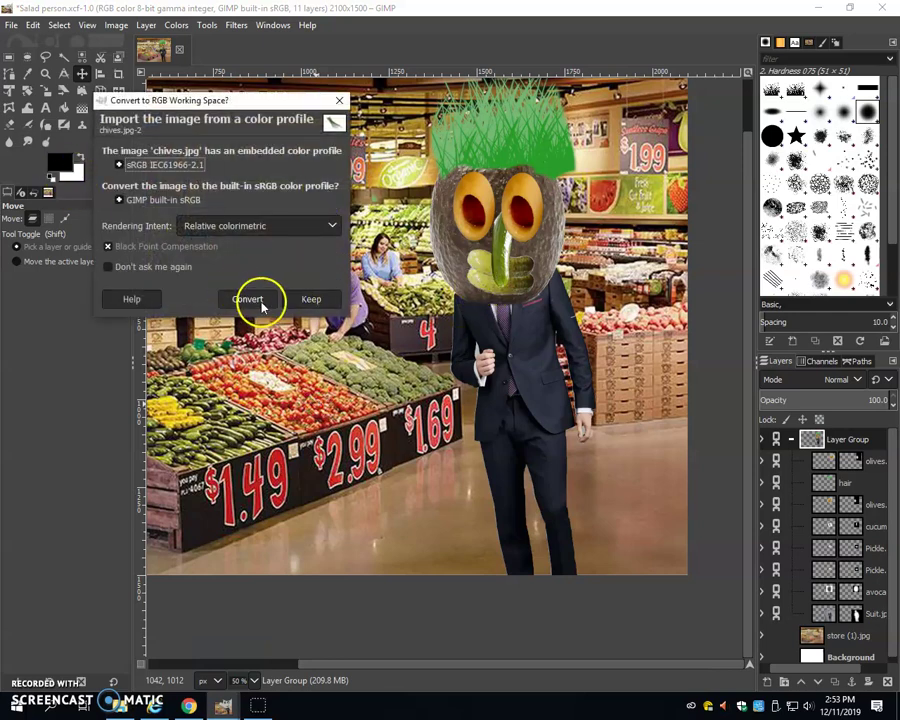
Import chives.jpg keeping its original colour profile and apply Select by Color to it
click(310, 299)
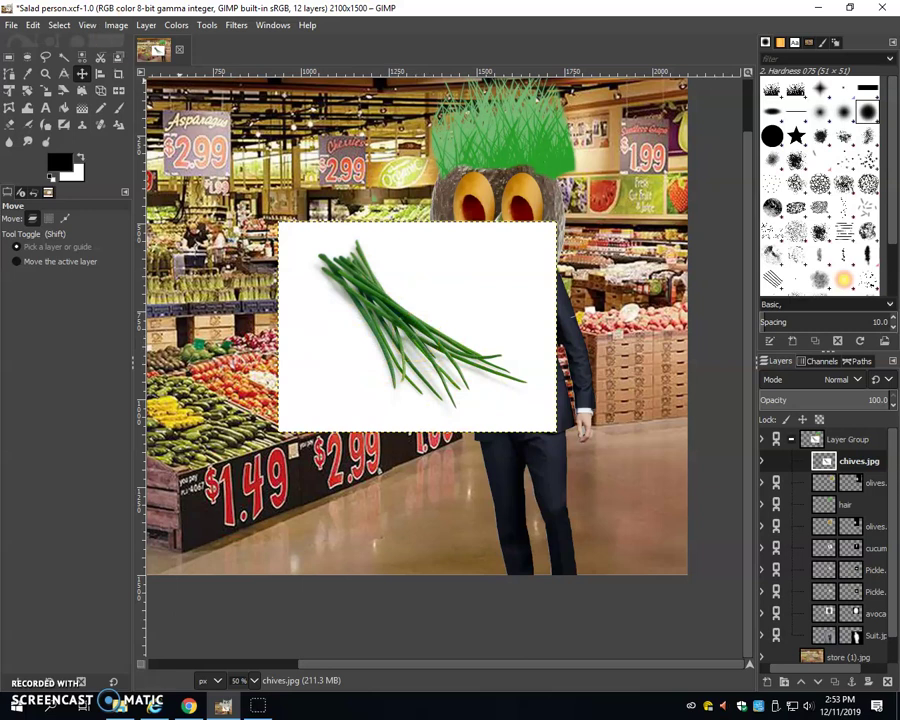
click(59, 25)
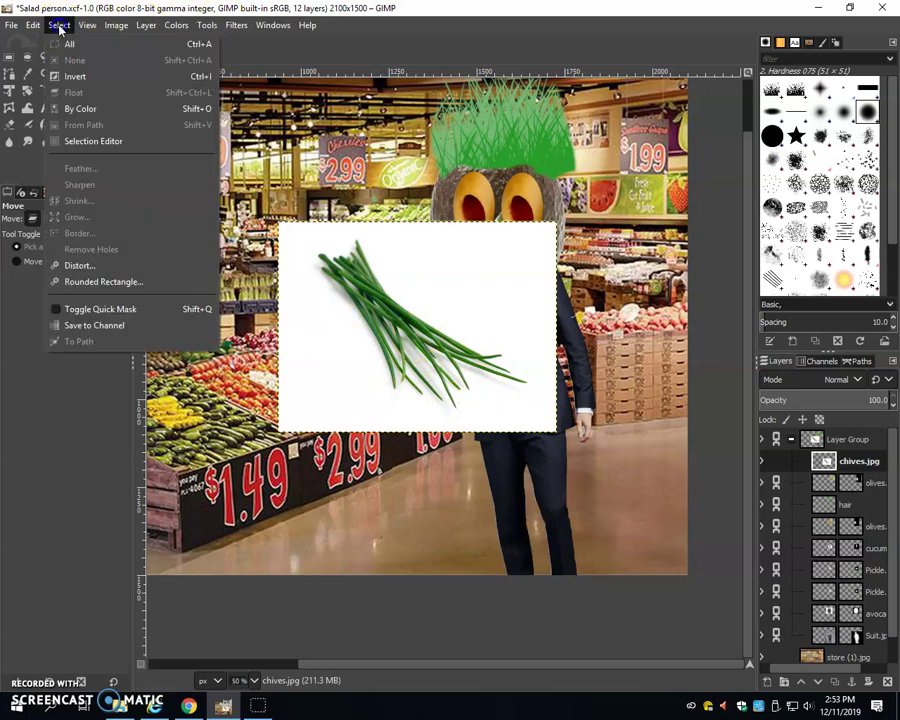
click(82, 108)
click(462, 282)
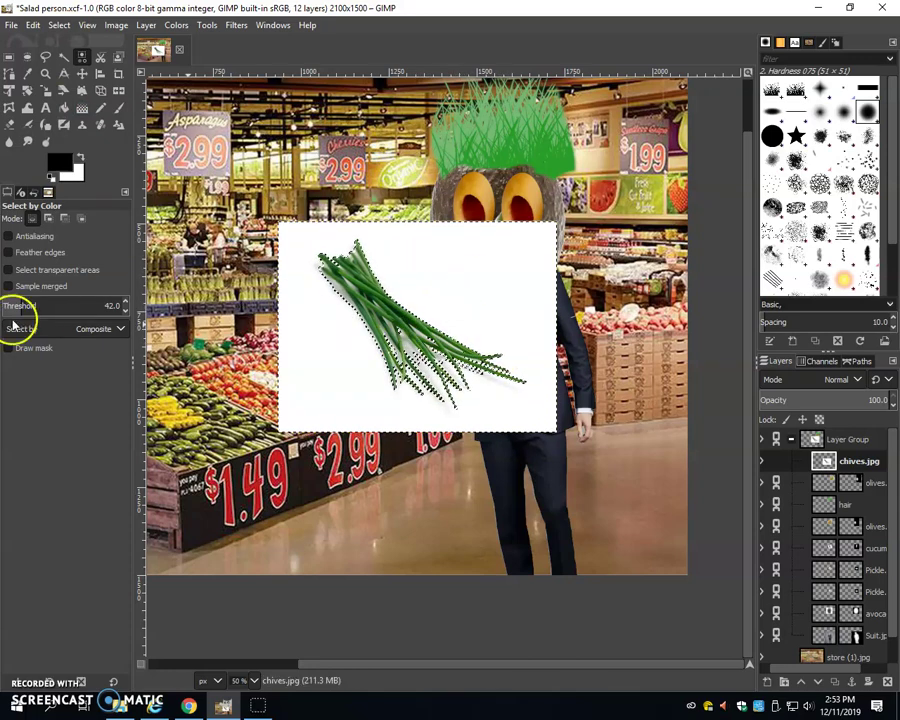
Sample the chives' white background and set the selection threshold to 170.5
drag(22, 307, 121, 293)
click(431, 231)
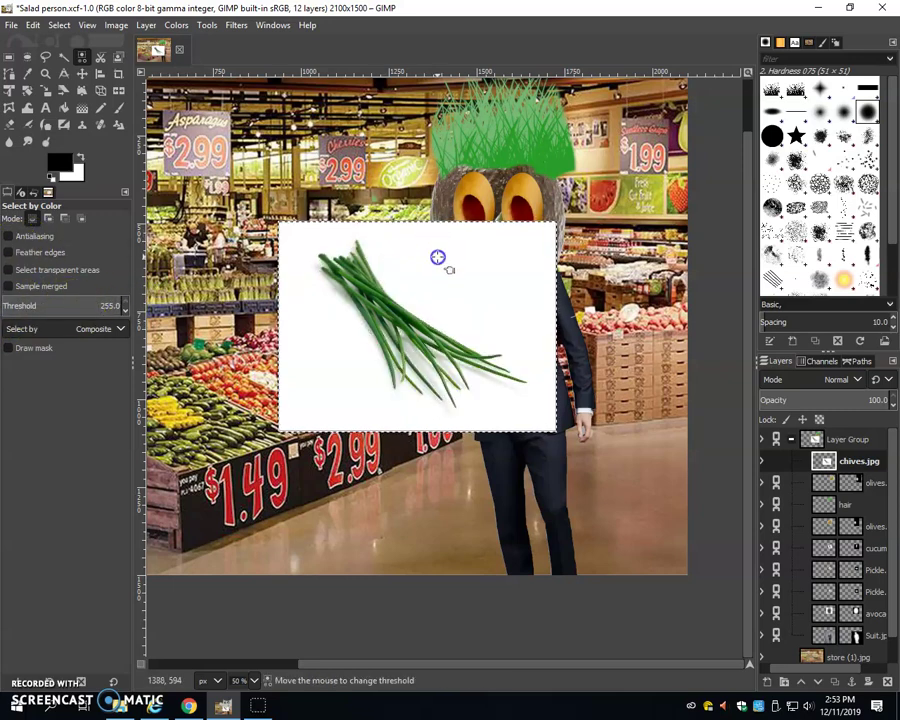
click(129, 304)
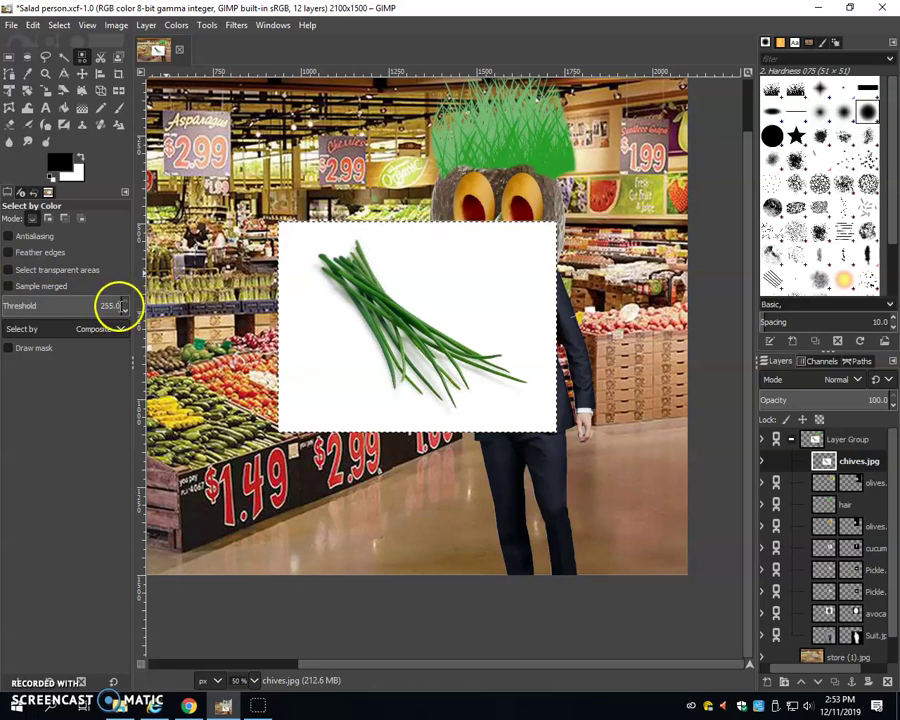
double_click(119, 305)
click(130, 302)
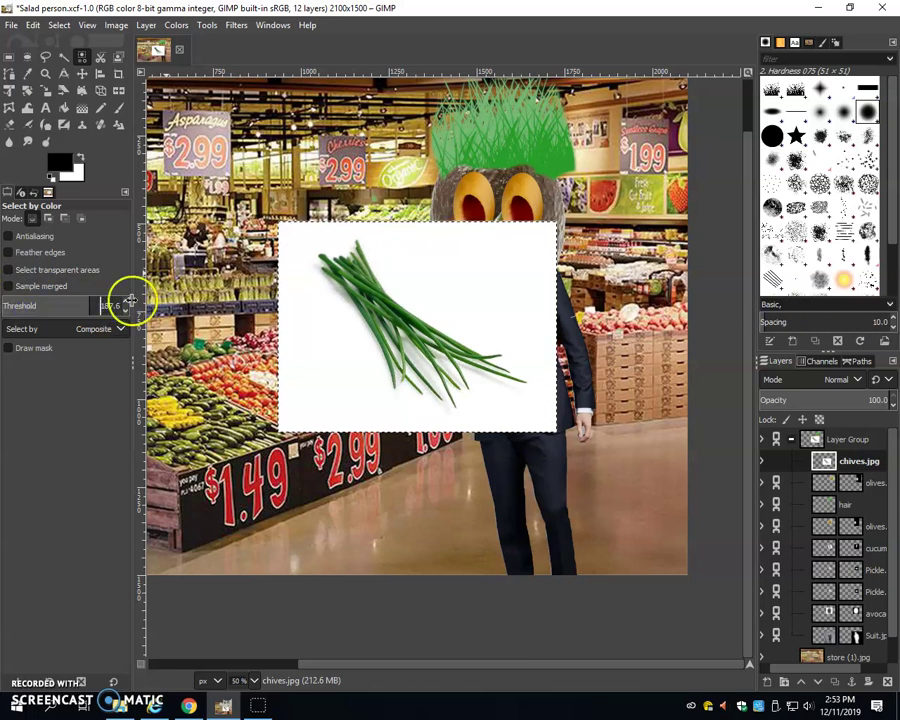
drag(116, 305, 20, 305)
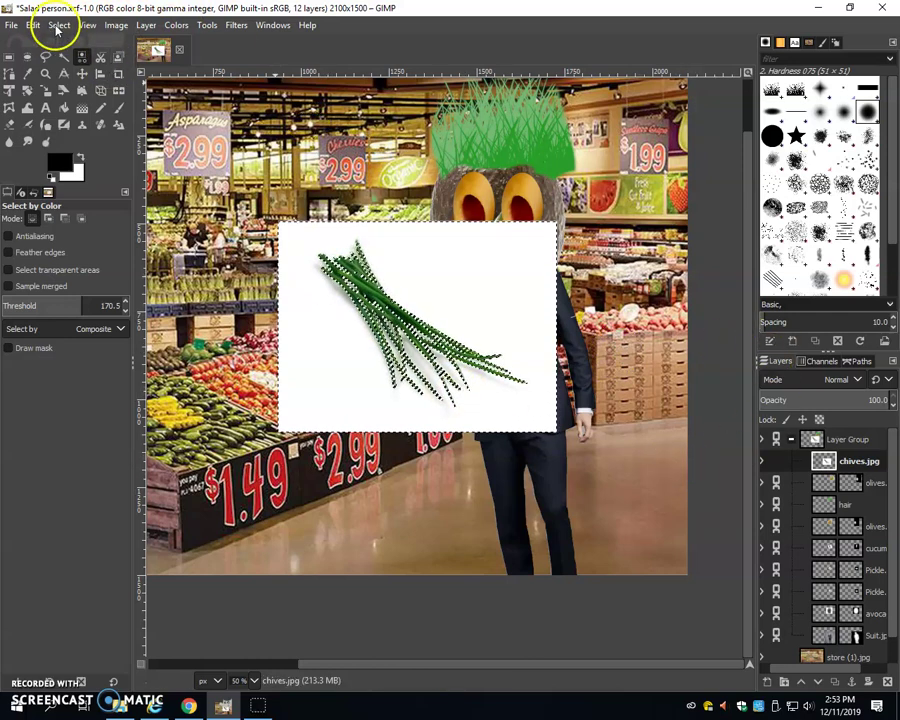
Add a layer mask to the chives layer initialised from the selection
click(866, 686)
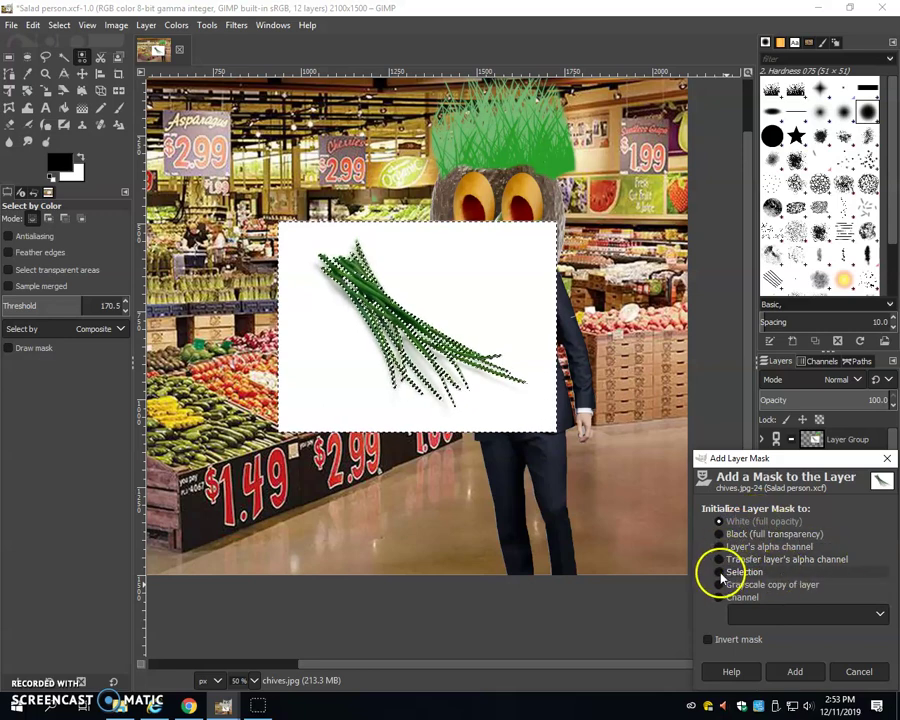
click(795, 671)
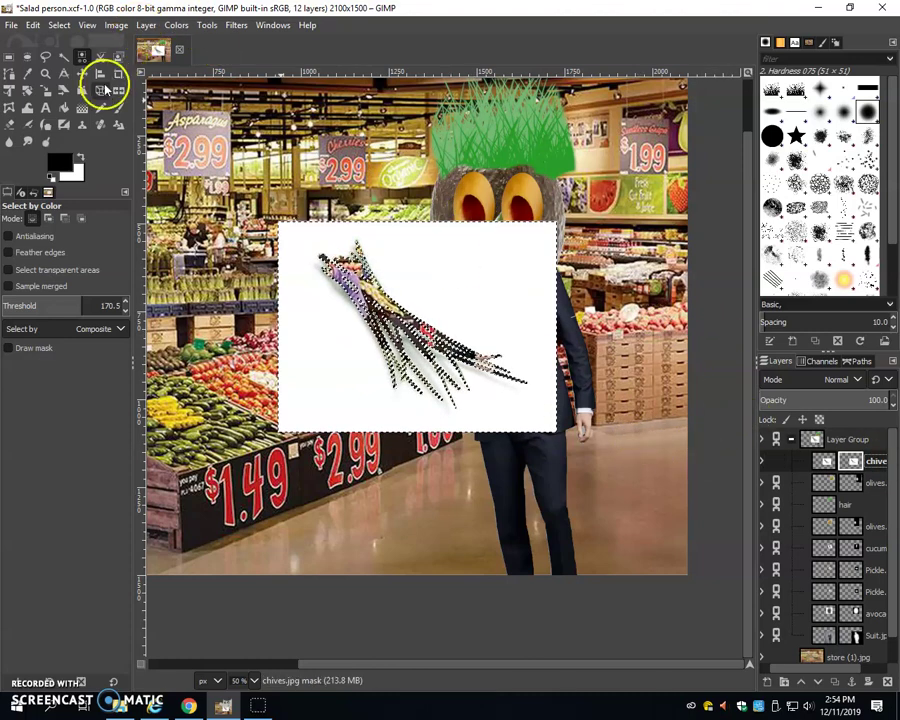
Clear the selection and invert the chives layer mask to hide the white backdrop
click(60, 27)
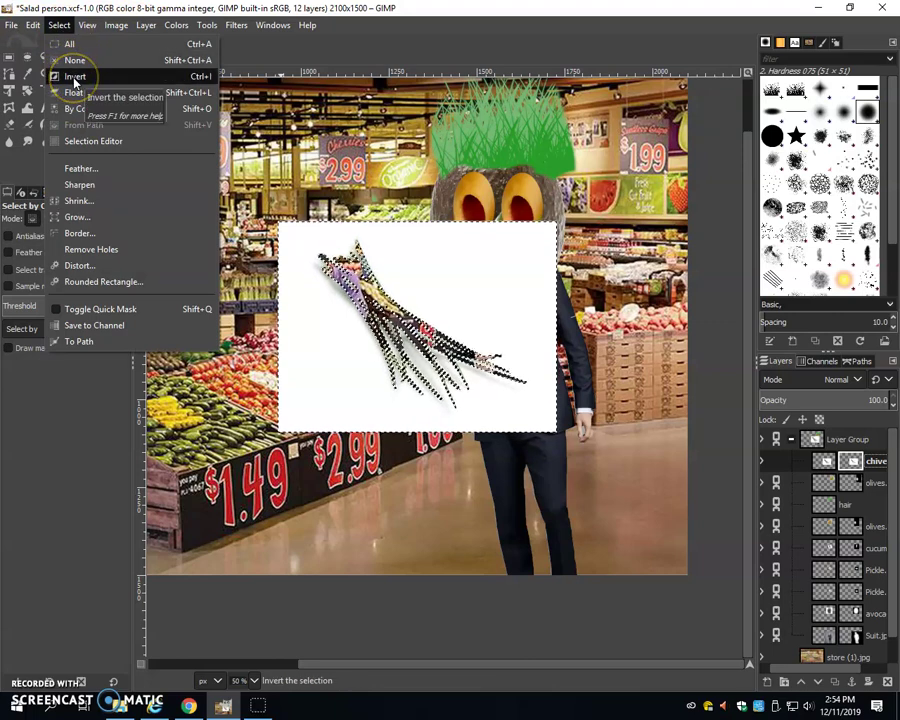
click(79, 62)
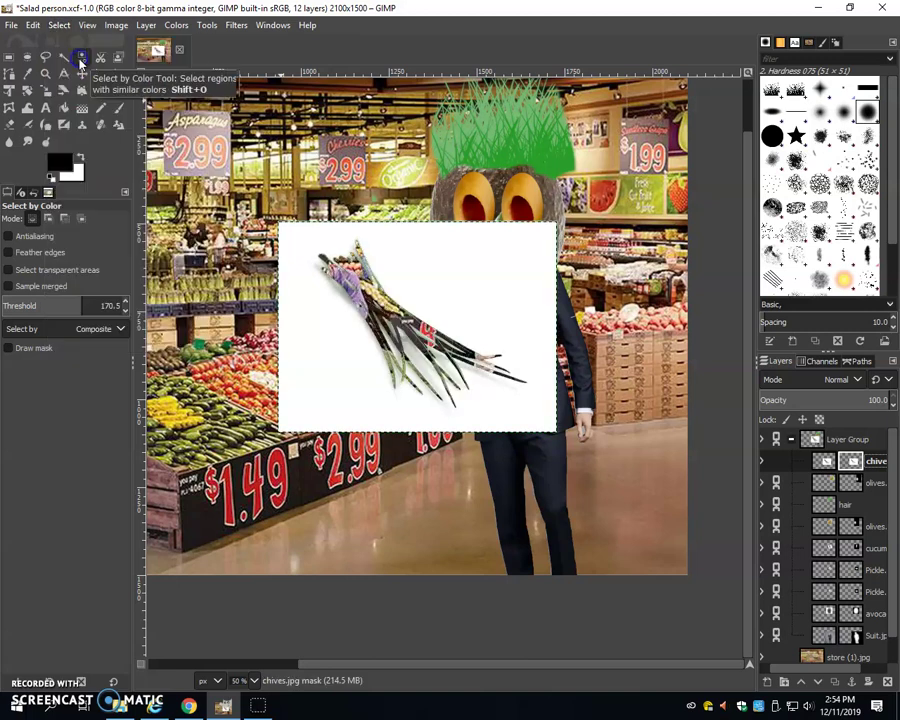
click(116, 26)
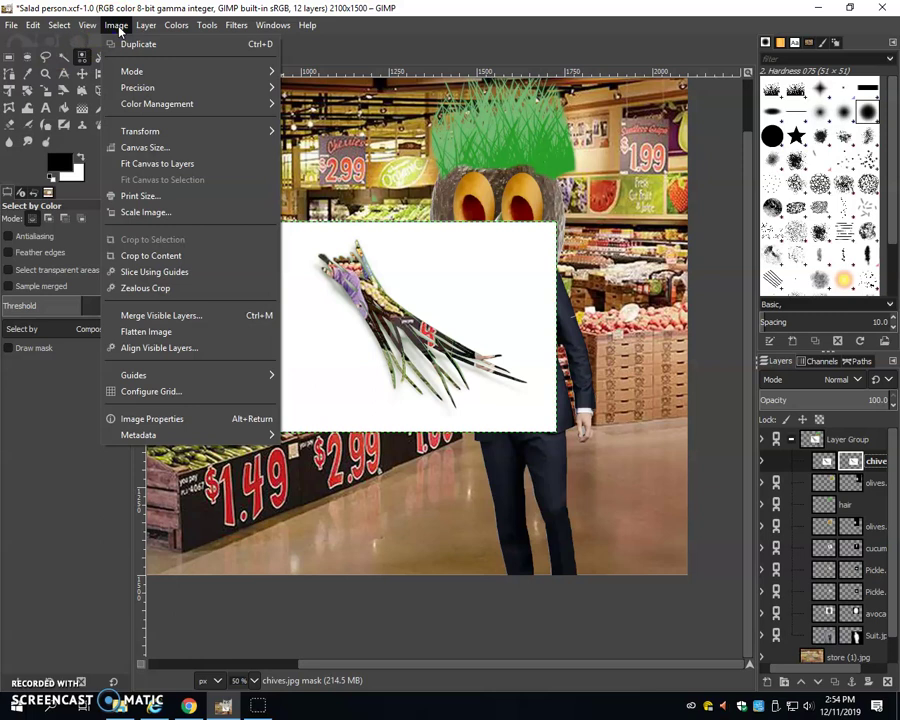
click(188, 25)
click(172, 26)
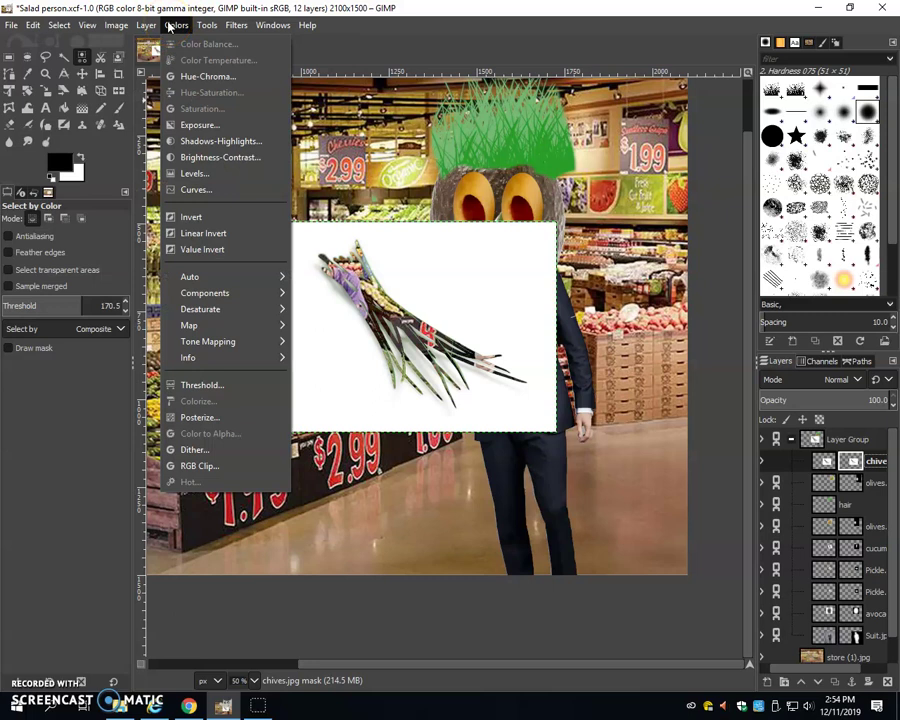
click(210, 215)
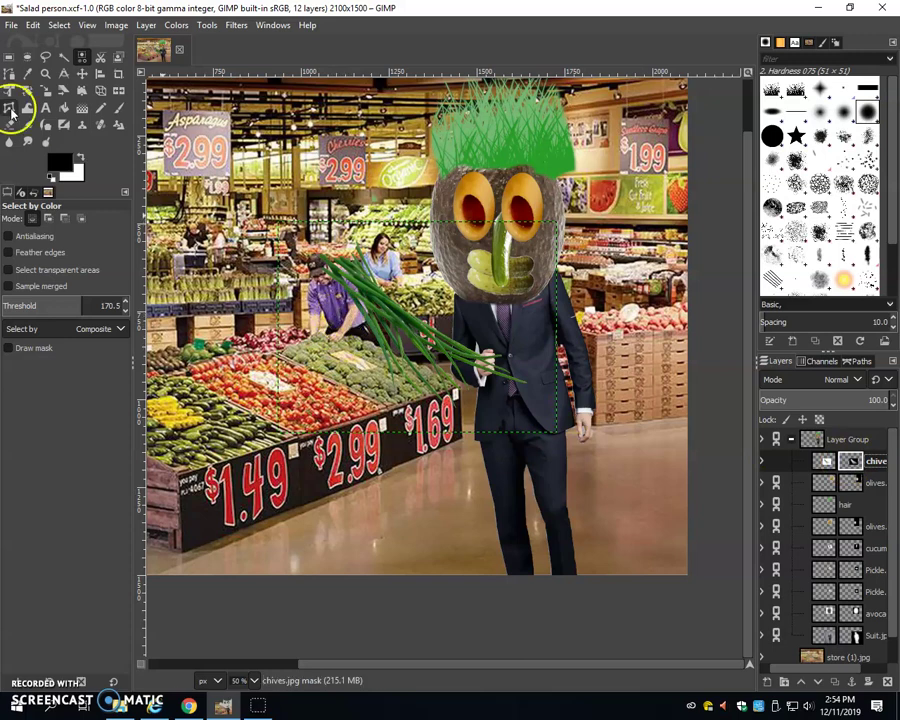
Undo the stray chives mask move and target the chives image instead of its mask
click(84, 75)
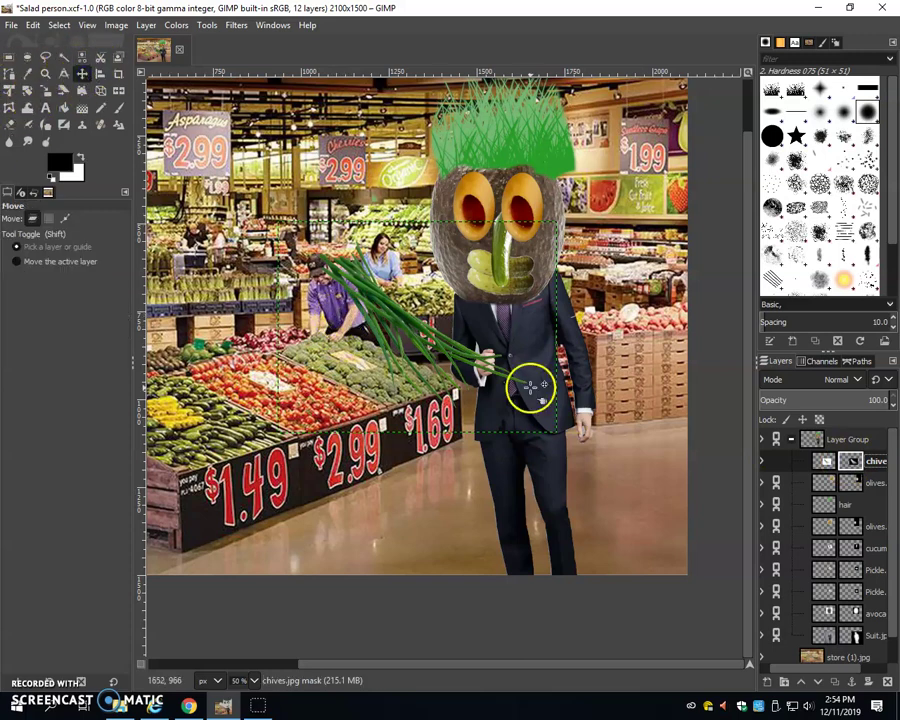
drag(420, 341, 590, 241)
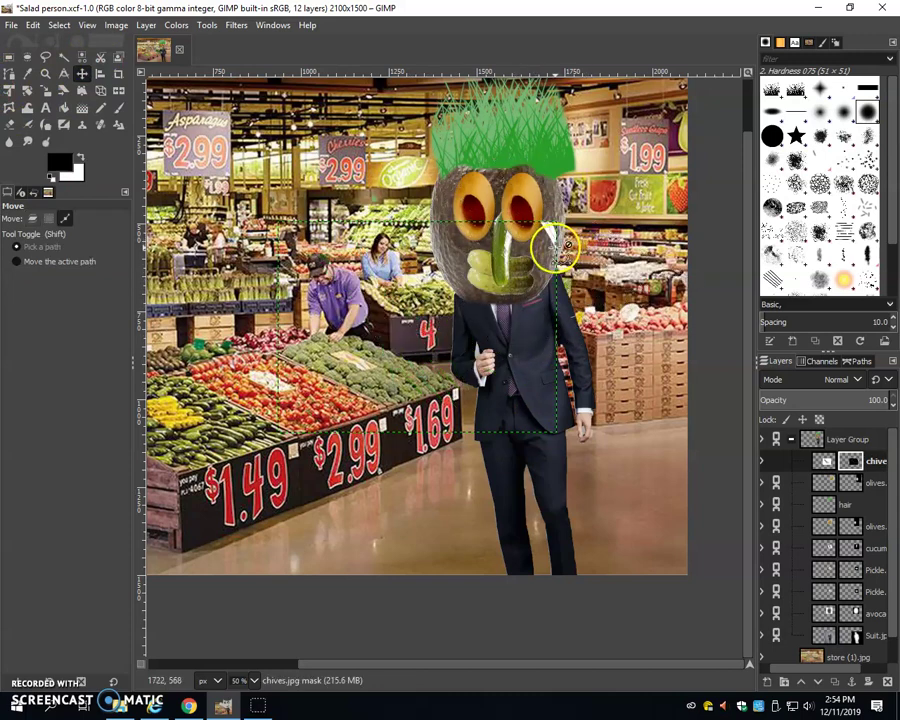
key(ctrl+z)
click(822, 460)
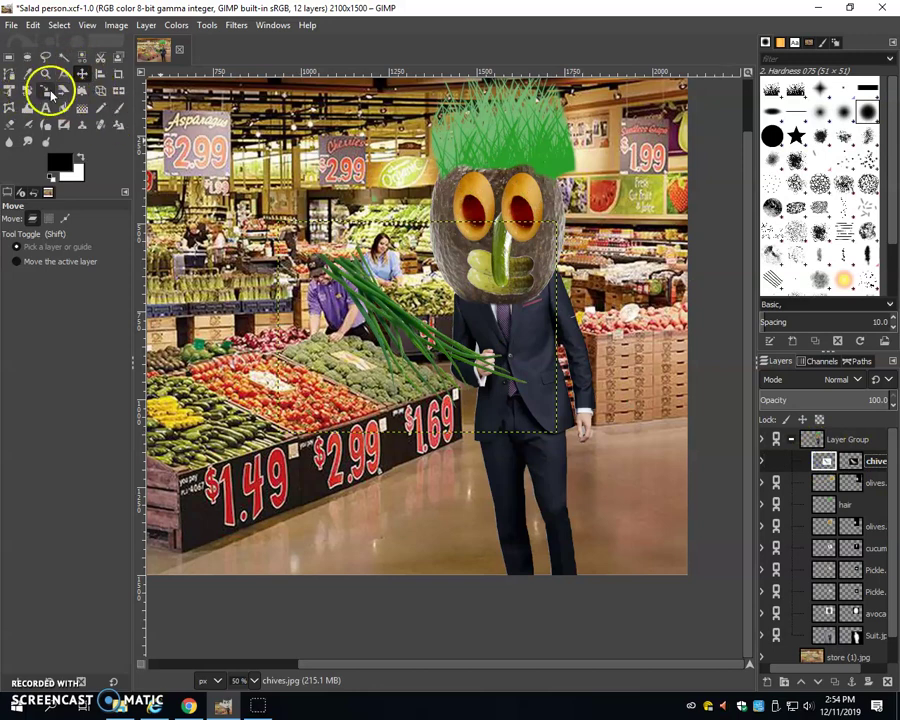
Shrink the chives to about 171×129 px, place them over the right eye, and group the layer
click(47, 89)
drag(507, 374, 240, 175)
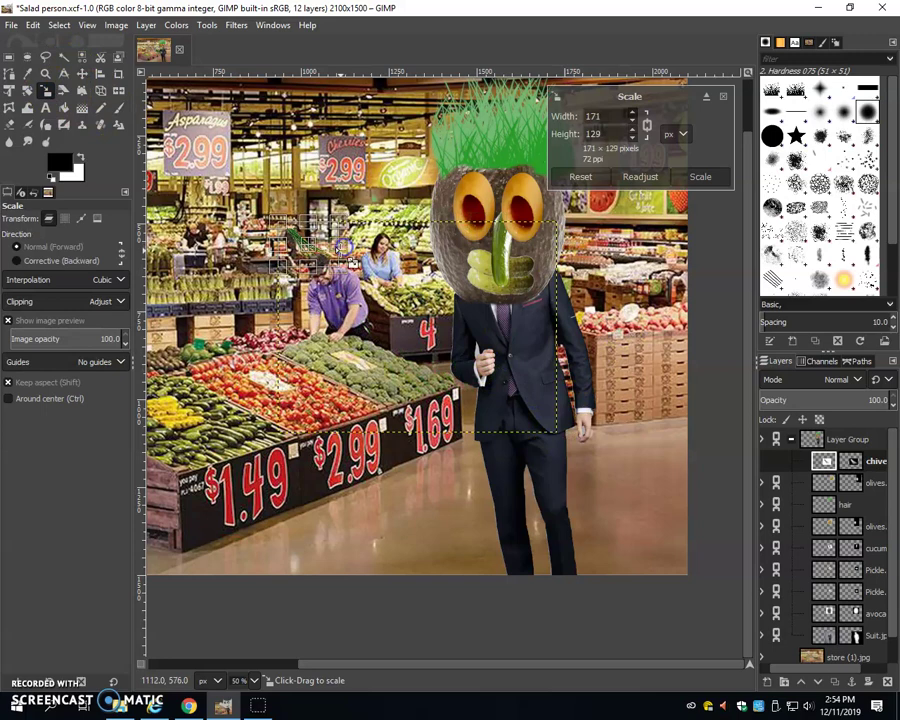
click(82, 73)
drag(340, 238, 300, 232)
drag(311, 375, 375, 370)
key(ctrl+z)
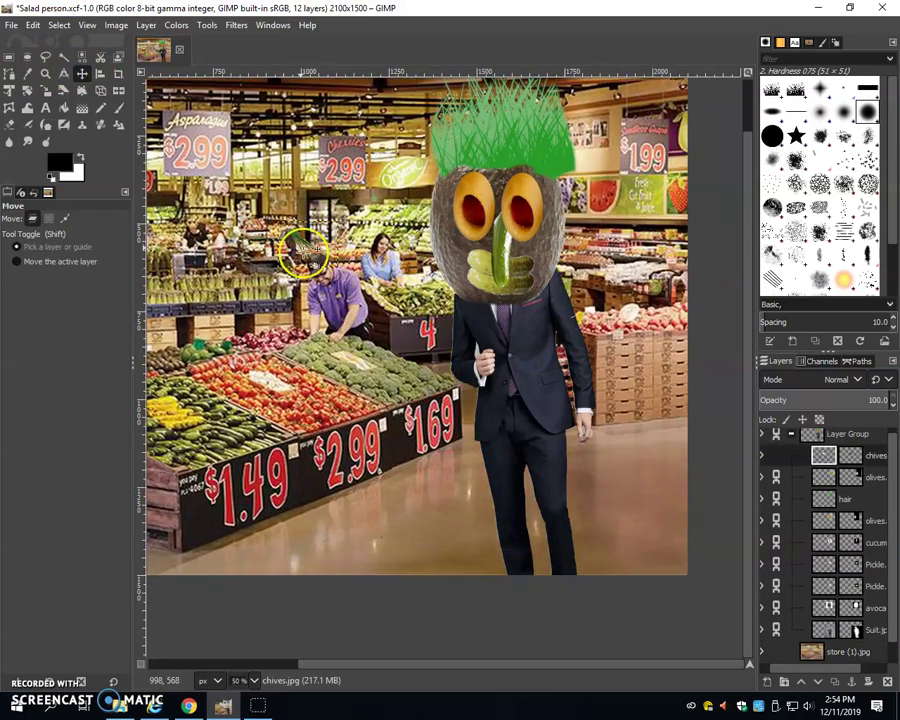
drag(315, 263, 543, 213)
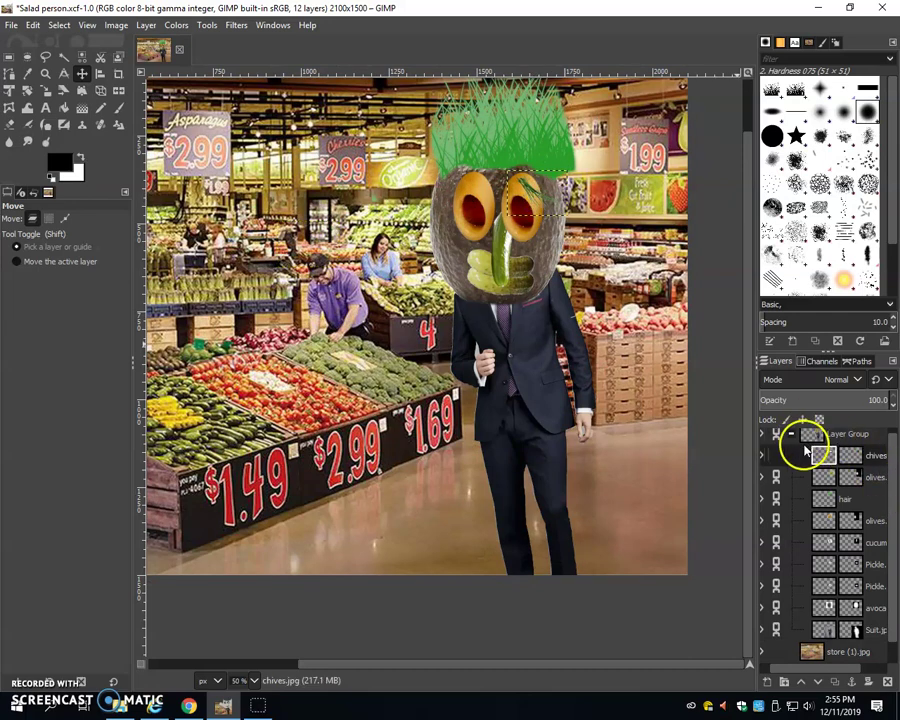
drag(823, 457, 776, 671)
drag(856, 454, 827, 497)
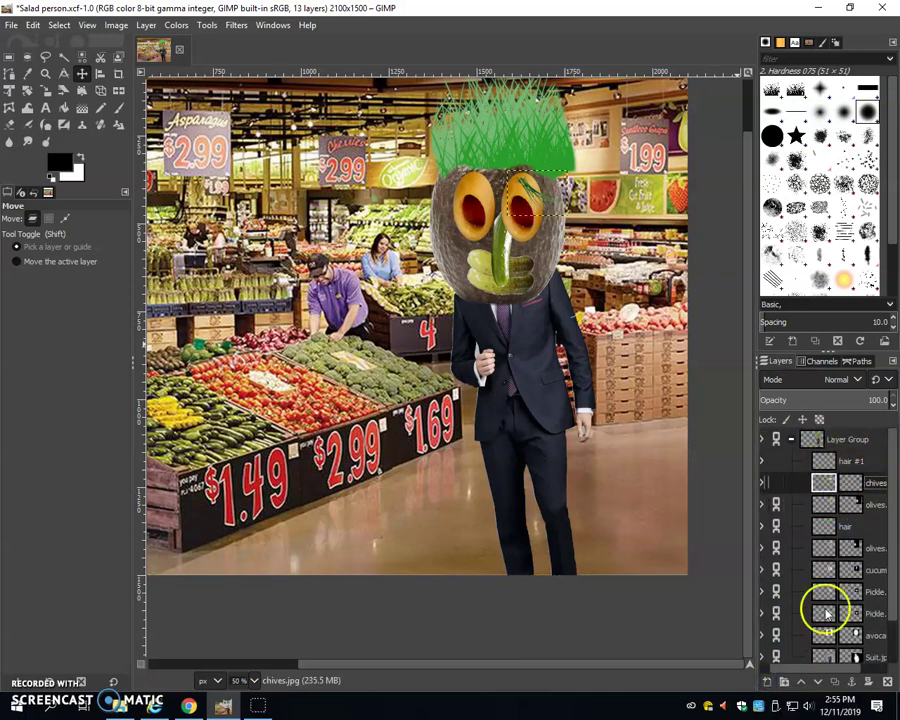
Duplicate the chives layer and move the copy onto the left eye
right_click(824, 486)
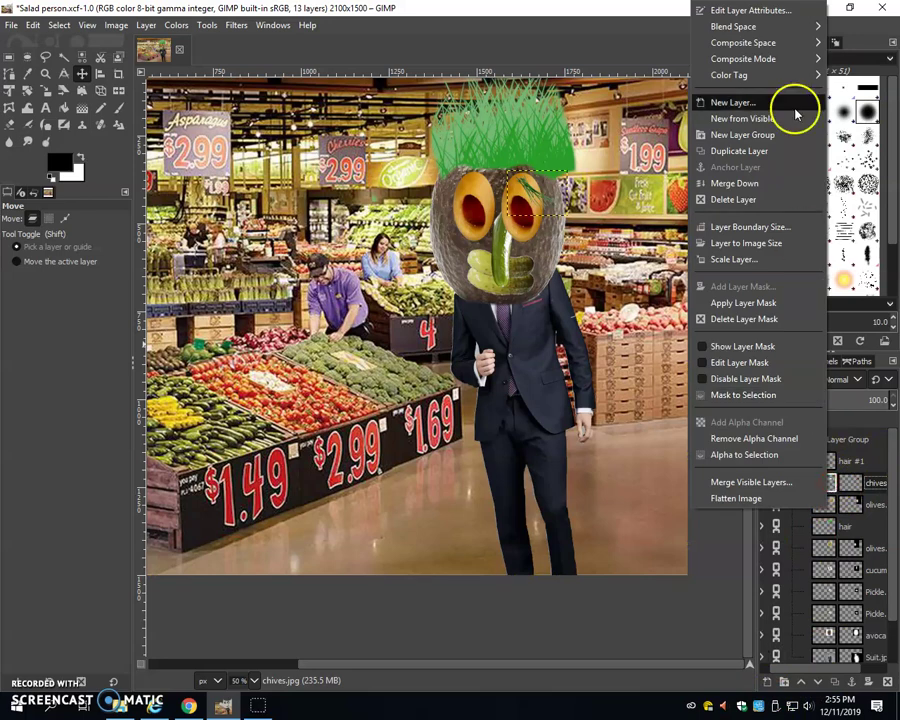
click(767, 152)
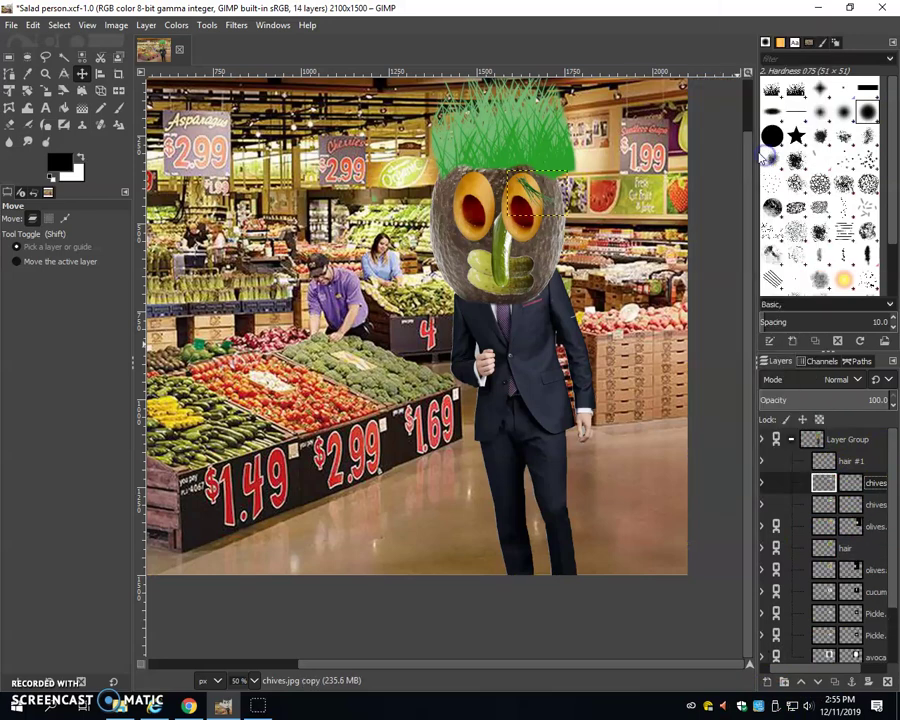
drag(534, 203, 488, 202)
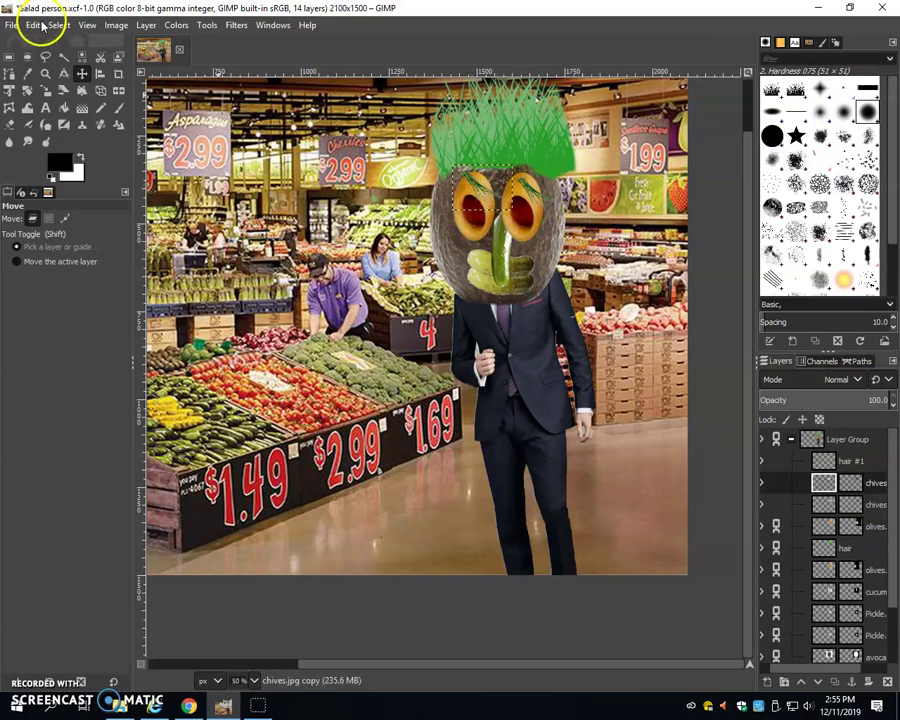
Attempt to rescale the chives copy, cancel it, and set scaling to work around the centre
click(32, 25)
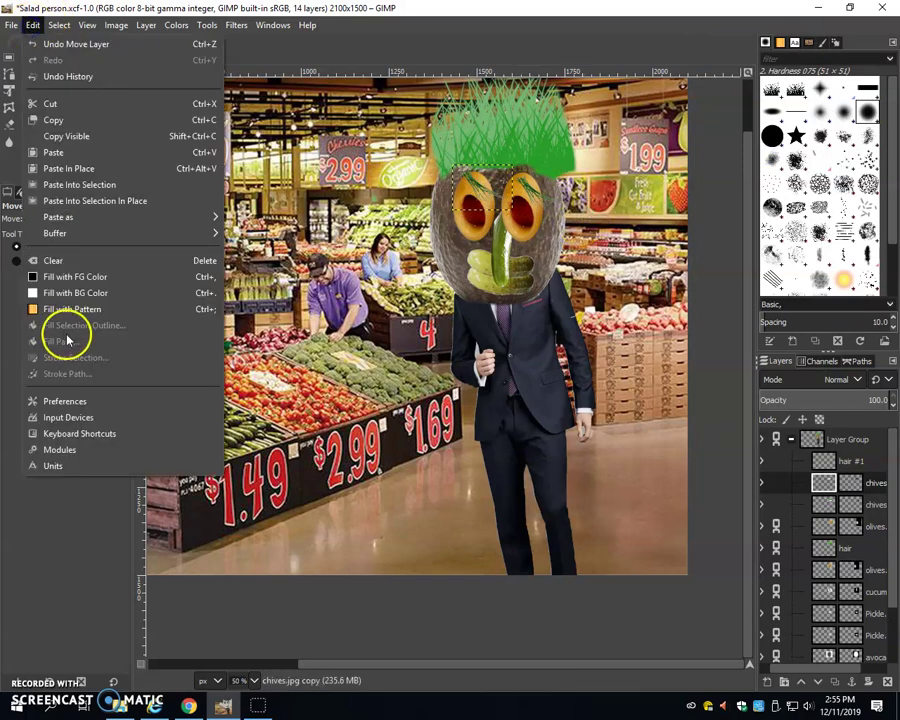
click(5, 333)
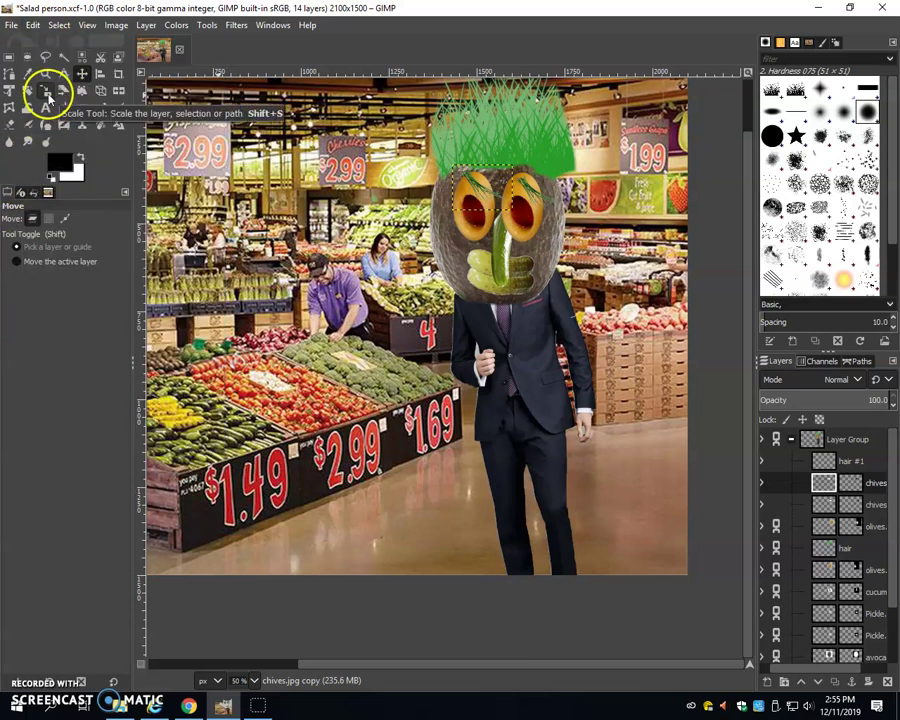
click(47, 95)
click(437, 190)
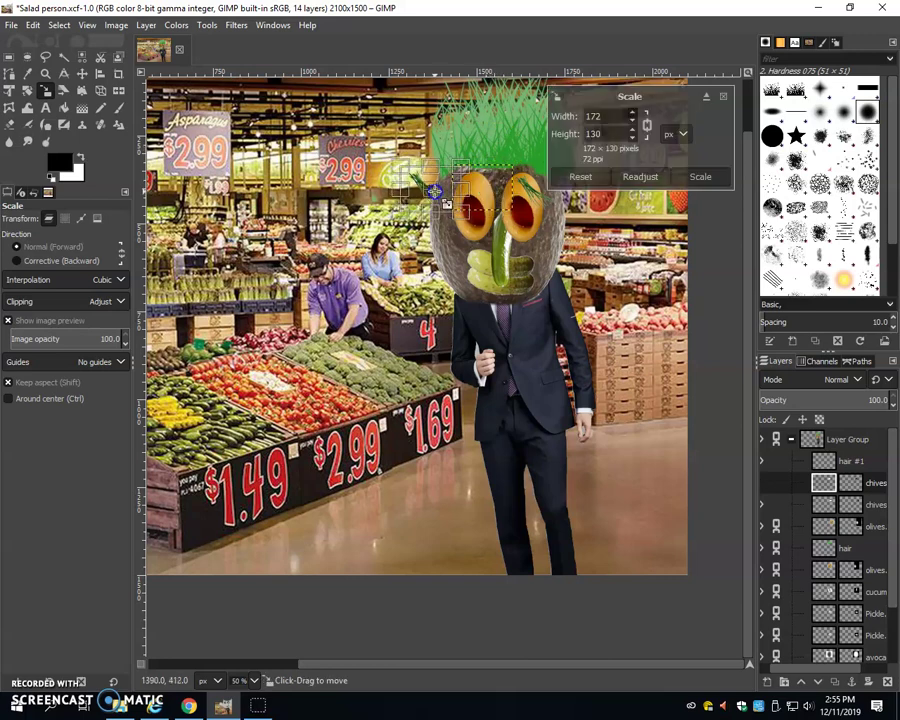
drag(435, 193, 357, 188)
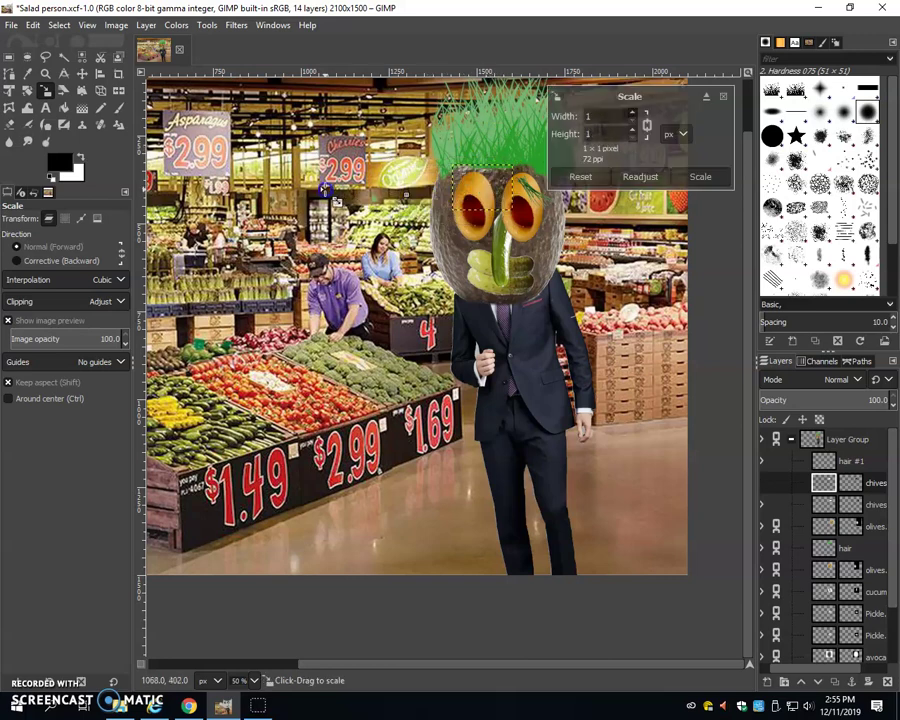
click(694, 196)
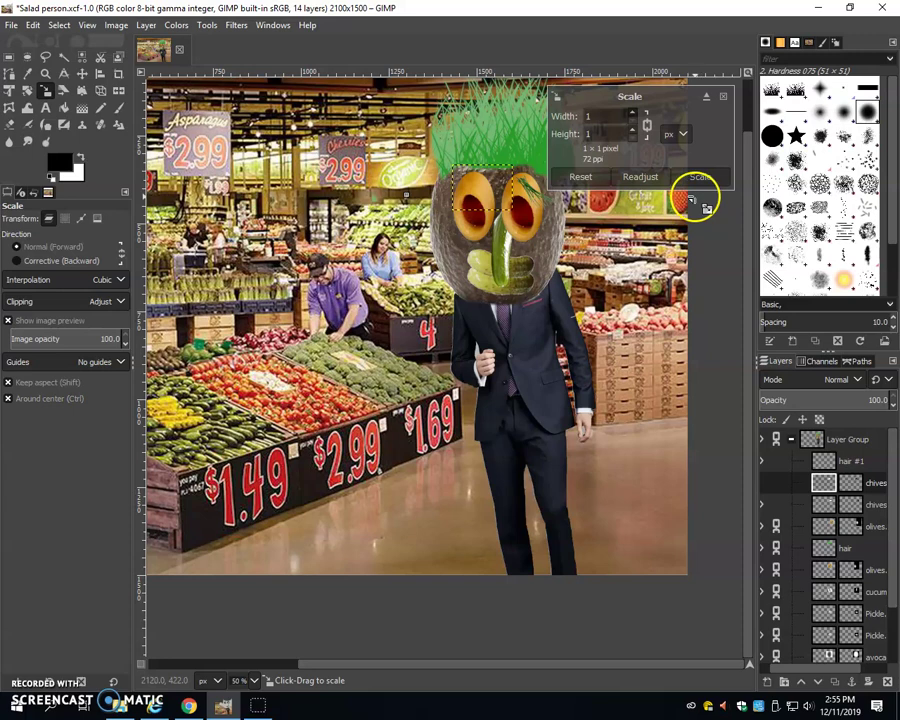
click(605, 182)
click(722, 96)
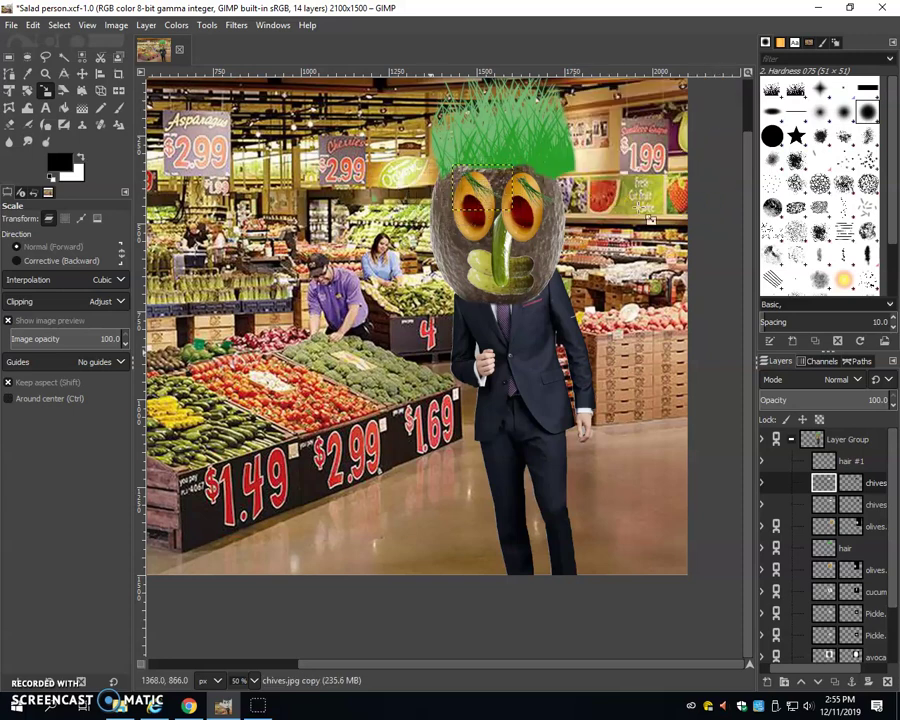
click(8, 398)
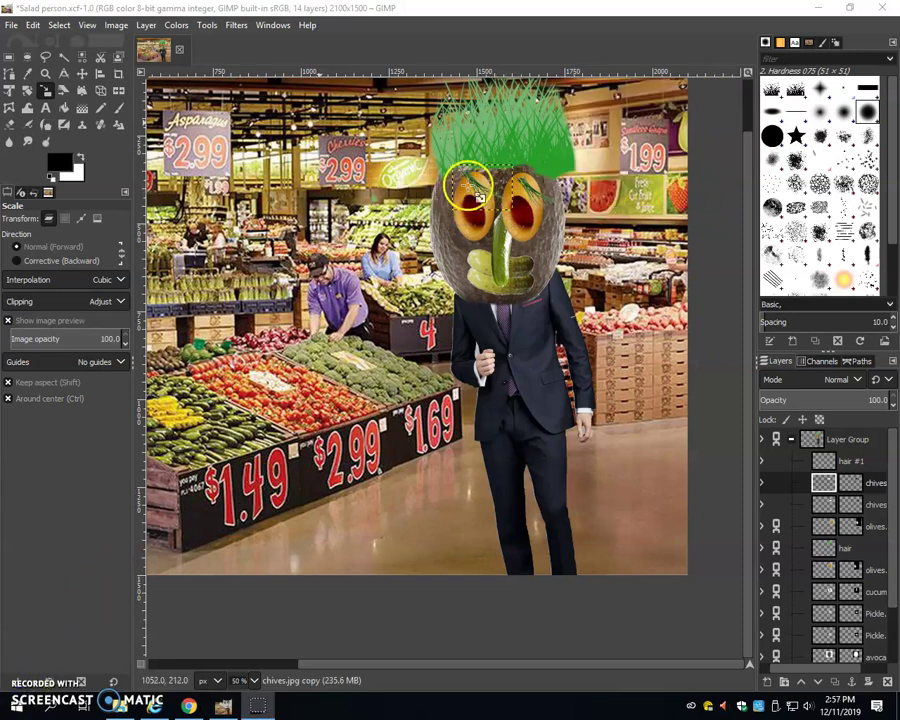
Flip the whole image horizontally
click(115, 26)
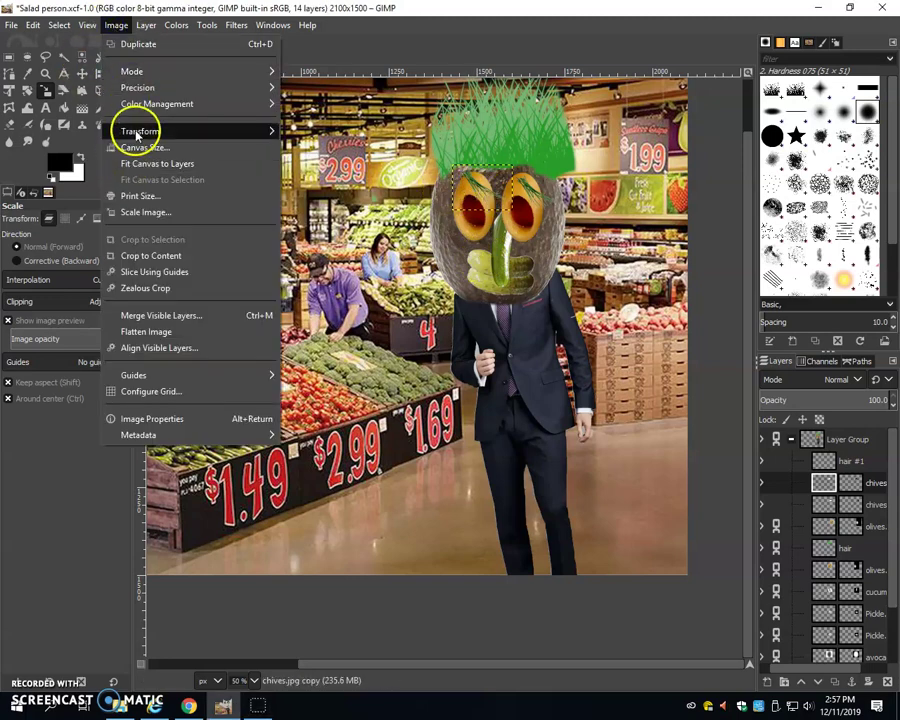
mouse_move(138, 136)
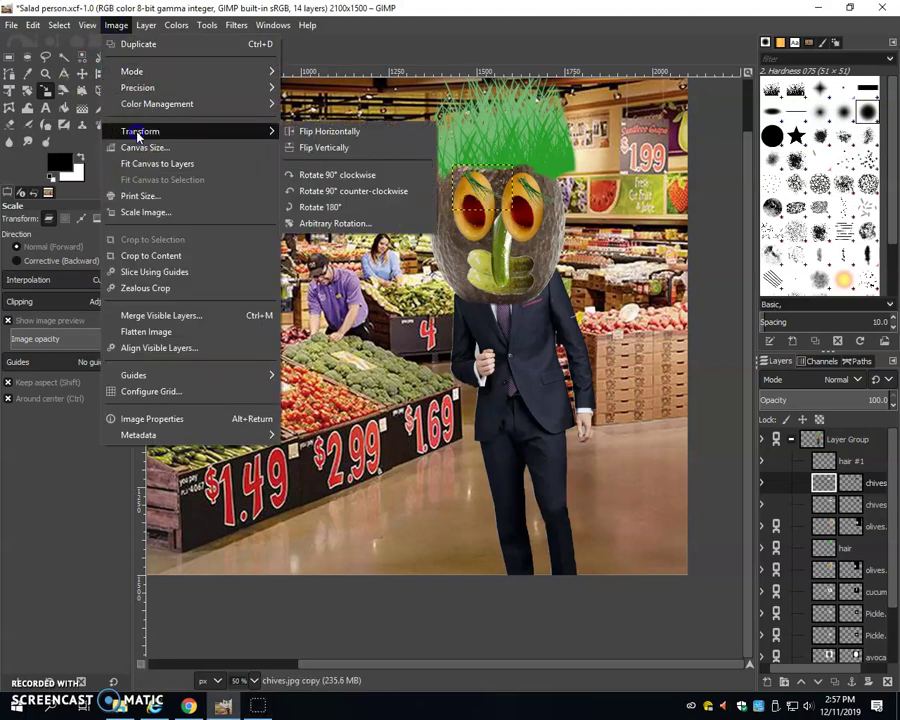
click(380, 133)
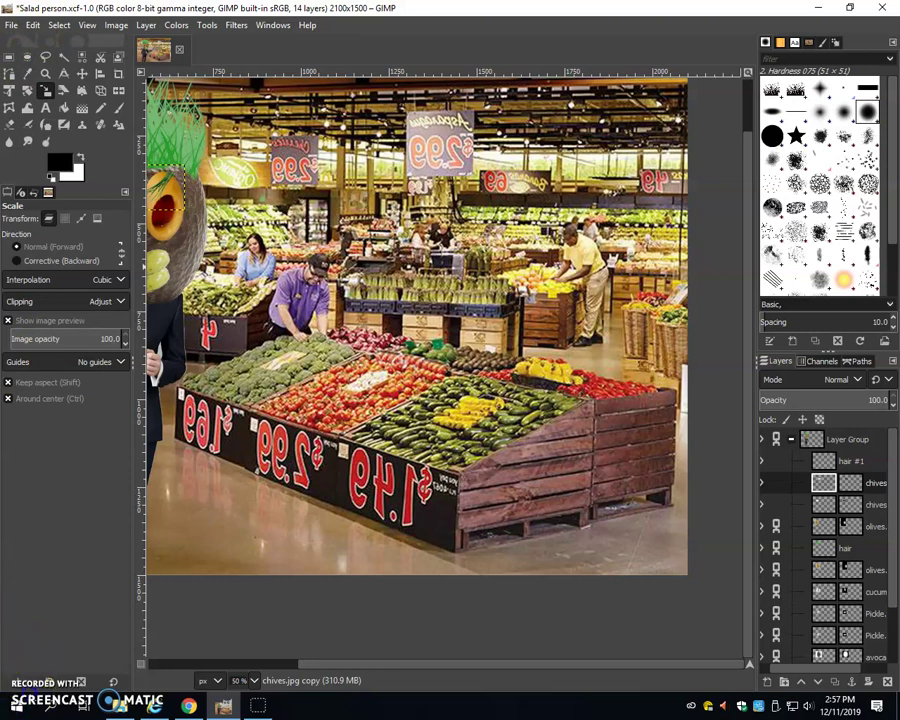
Undo the image flip, mirror only the chives copy horizontally, and nudge the olive eyes left
key(ctrl+z)
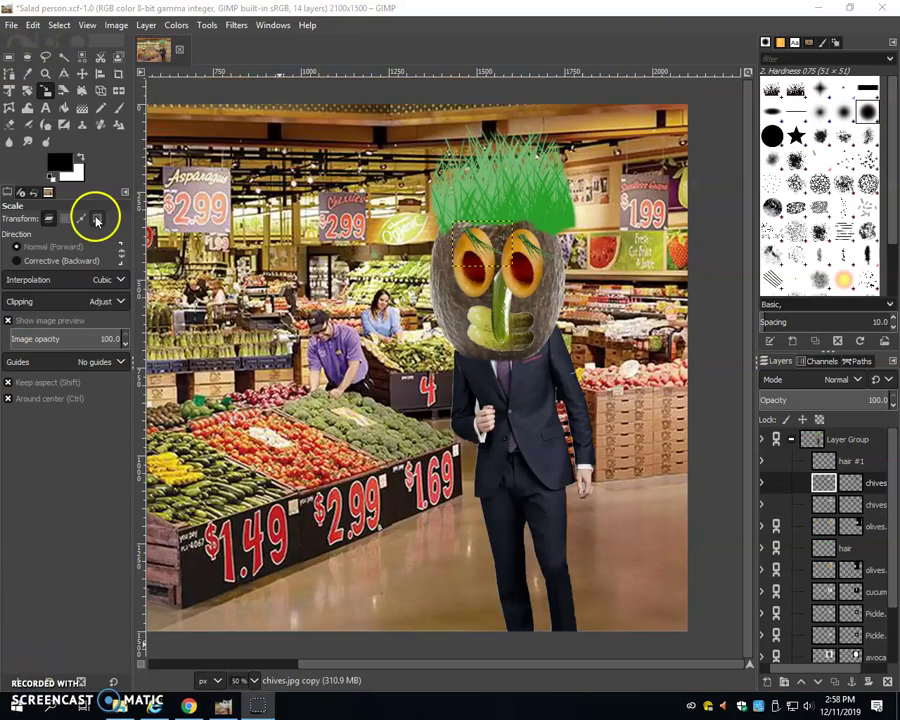
click(120, 25)
click(150, 26)
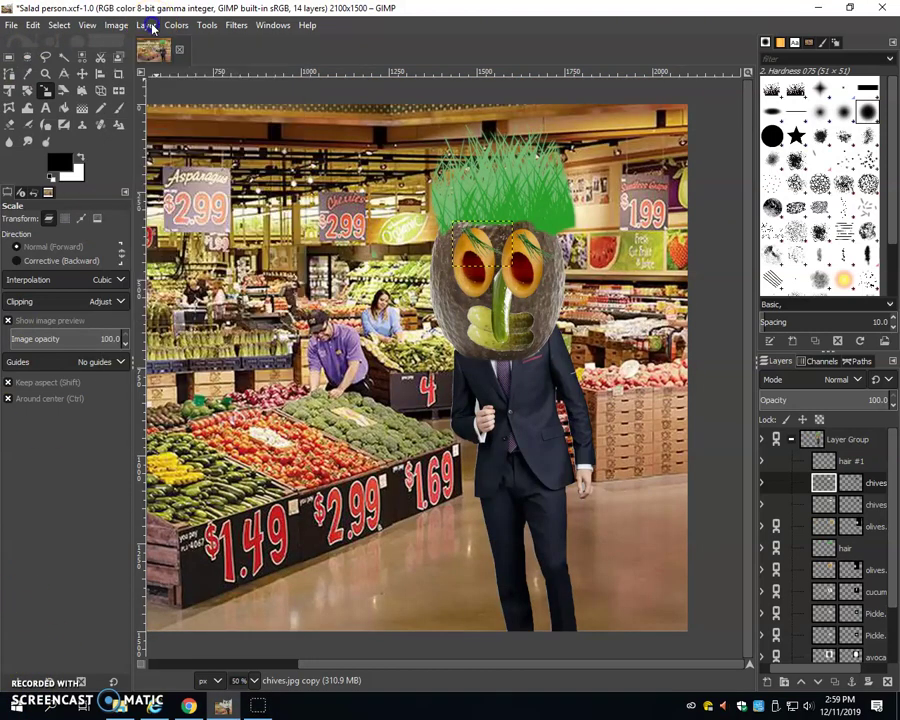
click(148, 26)
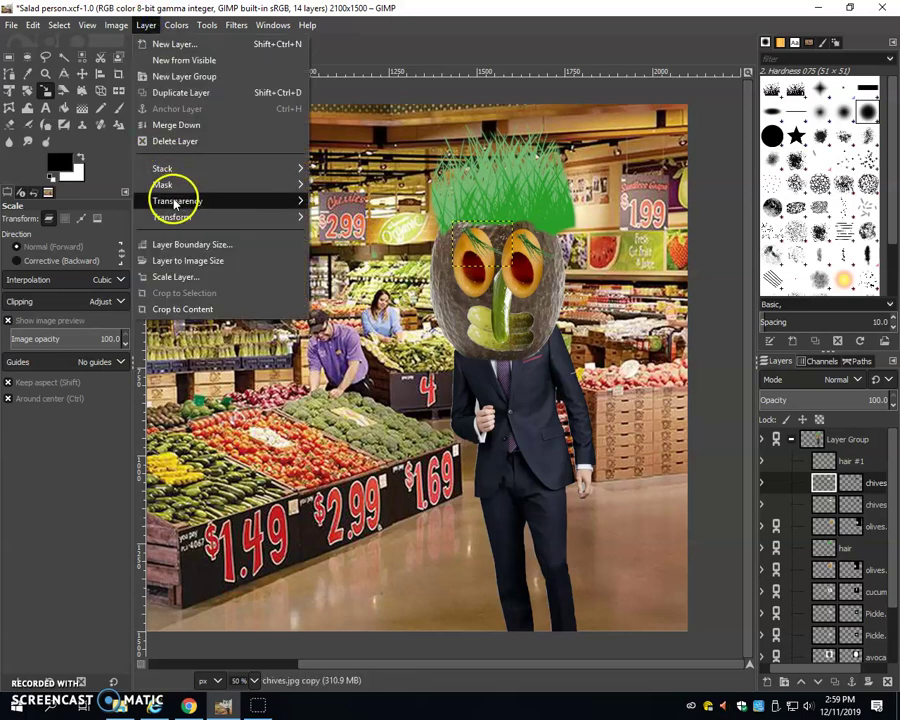
mouse_move(300, 217)
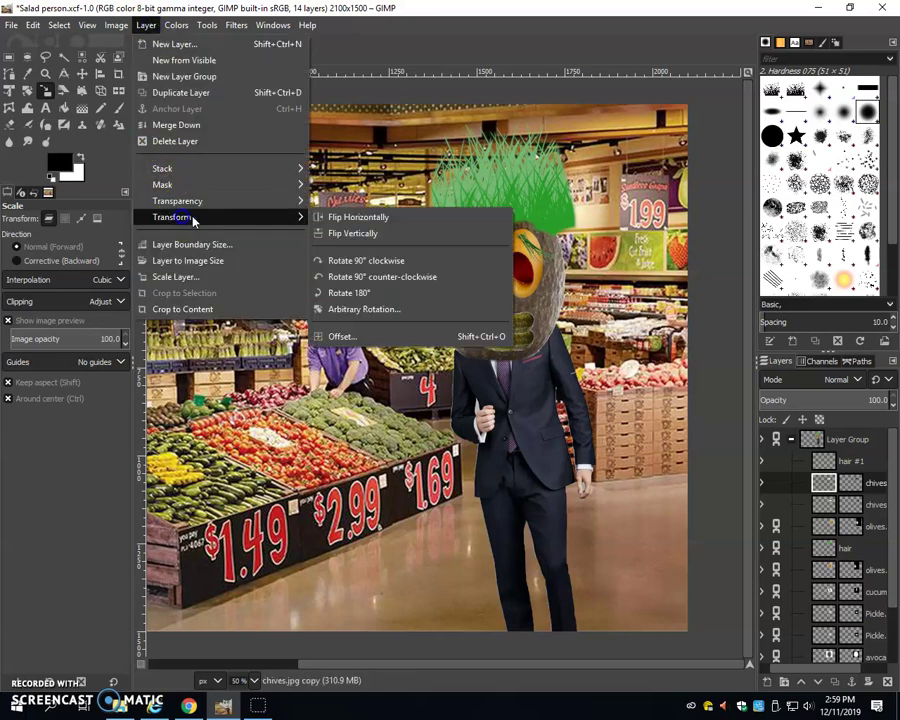
click(384, 217)
click(80, 73)
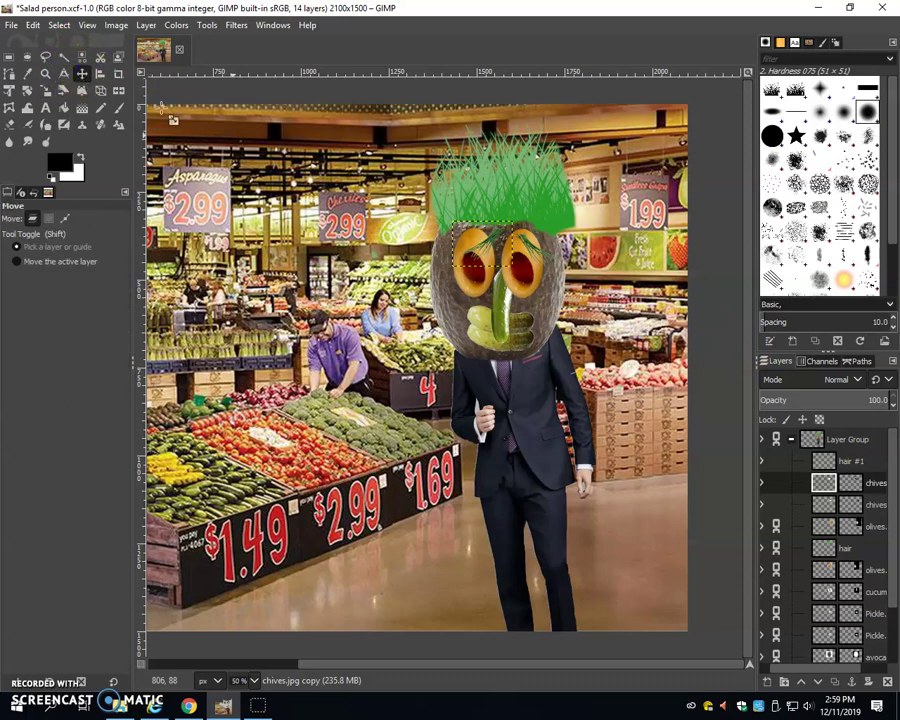
mouse_move(494, 239)
mouse_down()
mouse_move(478, 243)
mouse_move(497, 244)
mouse_up()
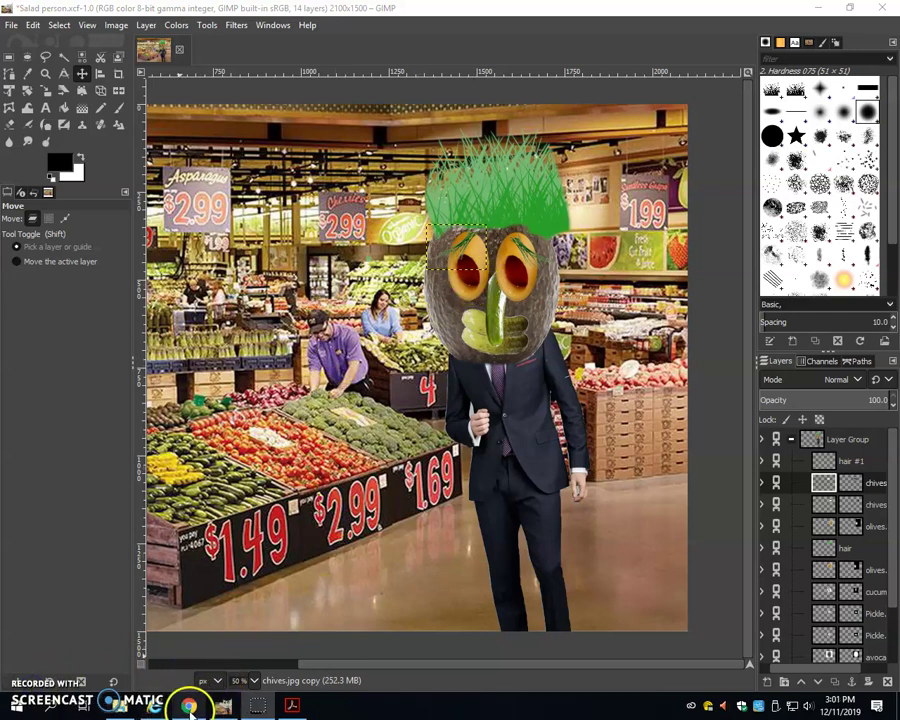
Drag cauliflower.png from the Downloads window onto the GIMP composite
mouse_move(191, 709)
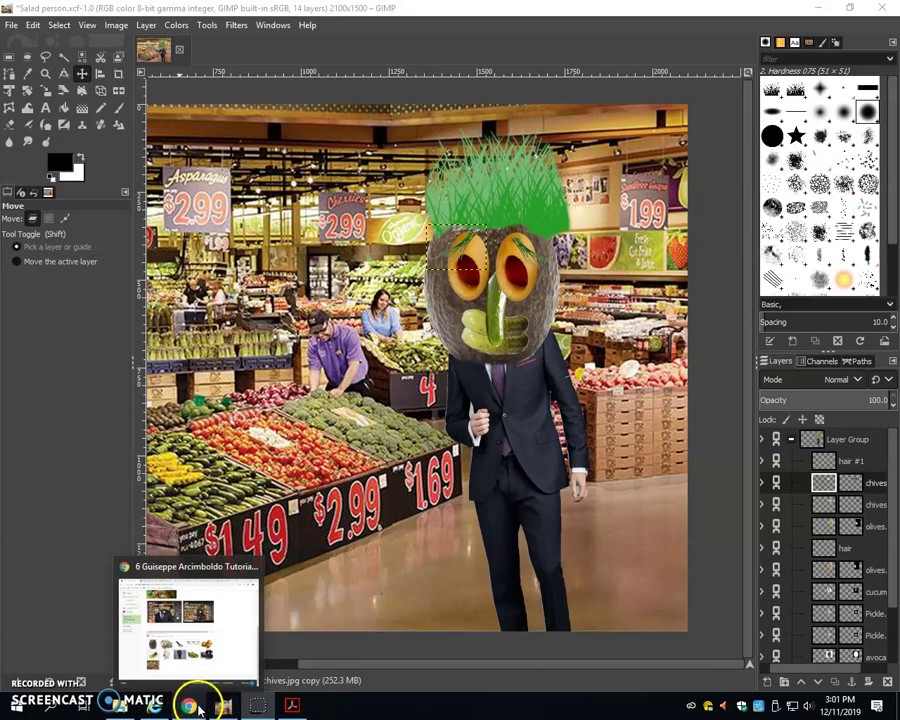
mouse_move(122, 708)
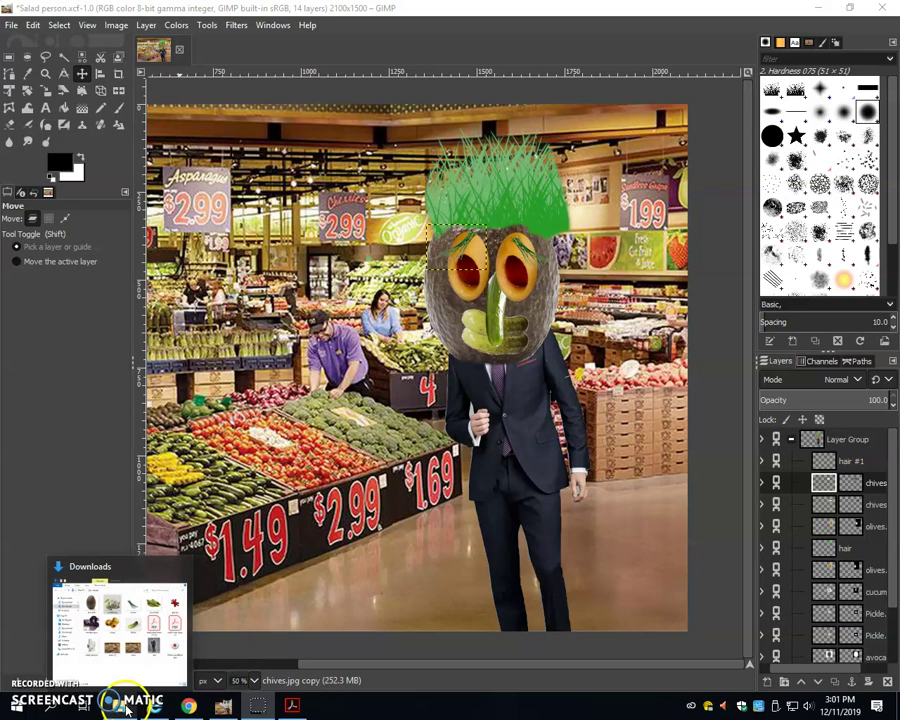
click(128, 645)
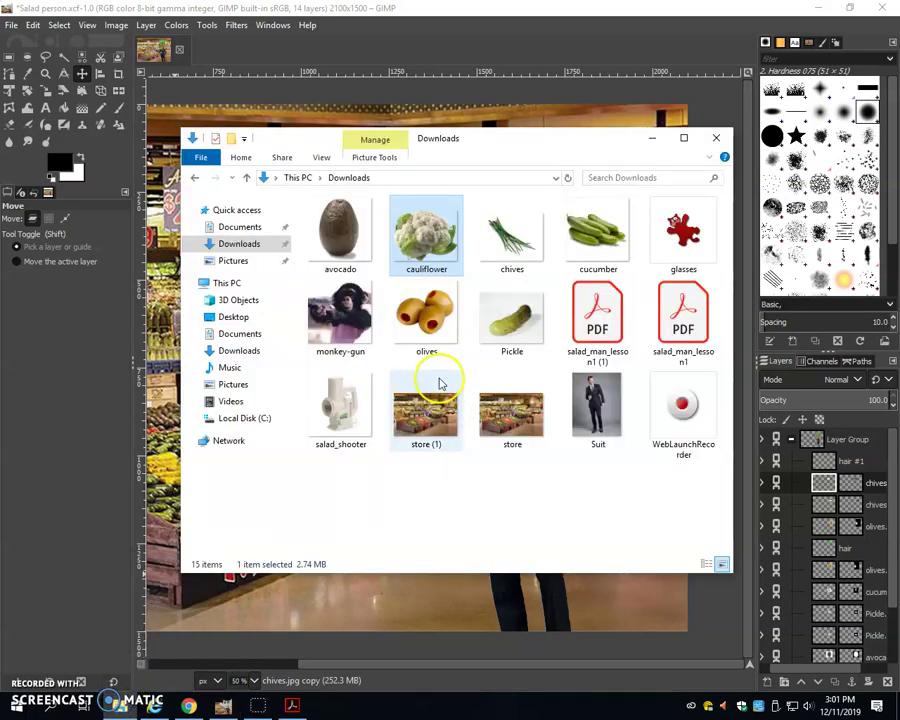
click(445, 235)
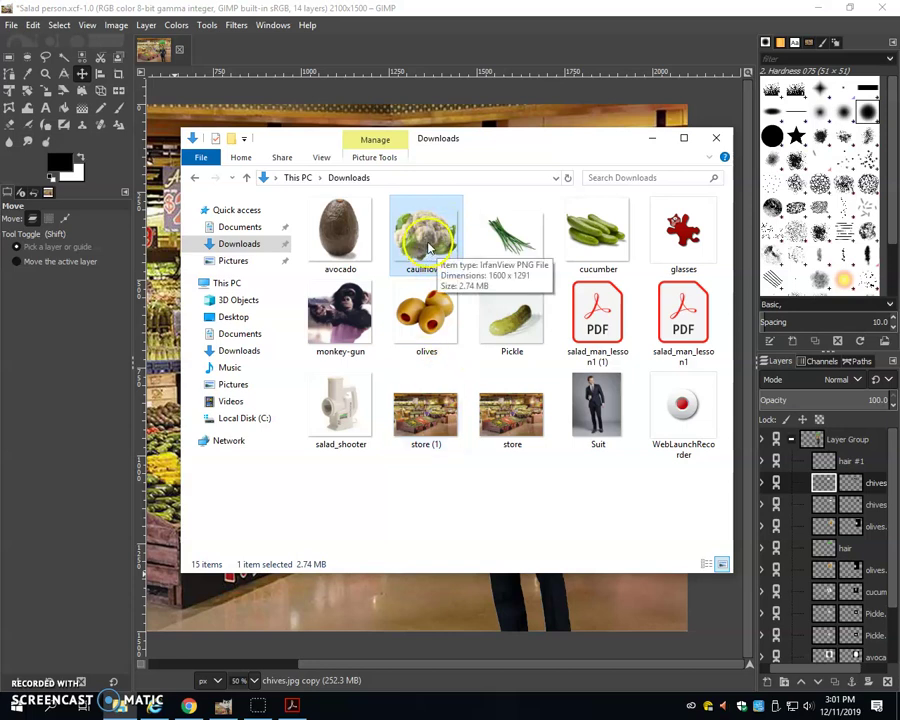
drag(428, 245, 330, 66)
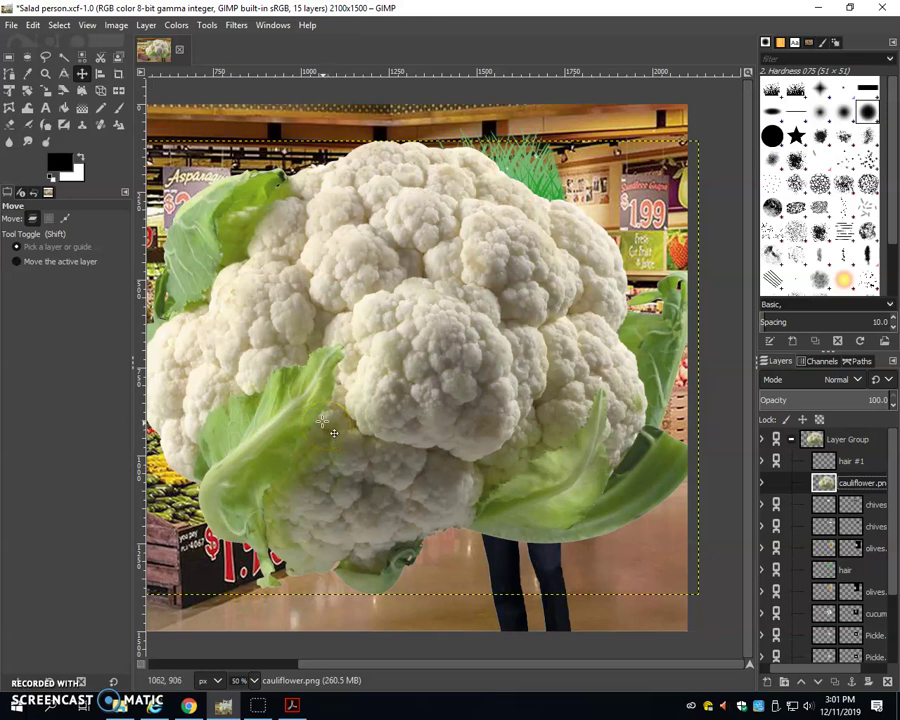
Shrink the cauliflower, turn it on its side, and move it to the face's left side
click(45, 90)
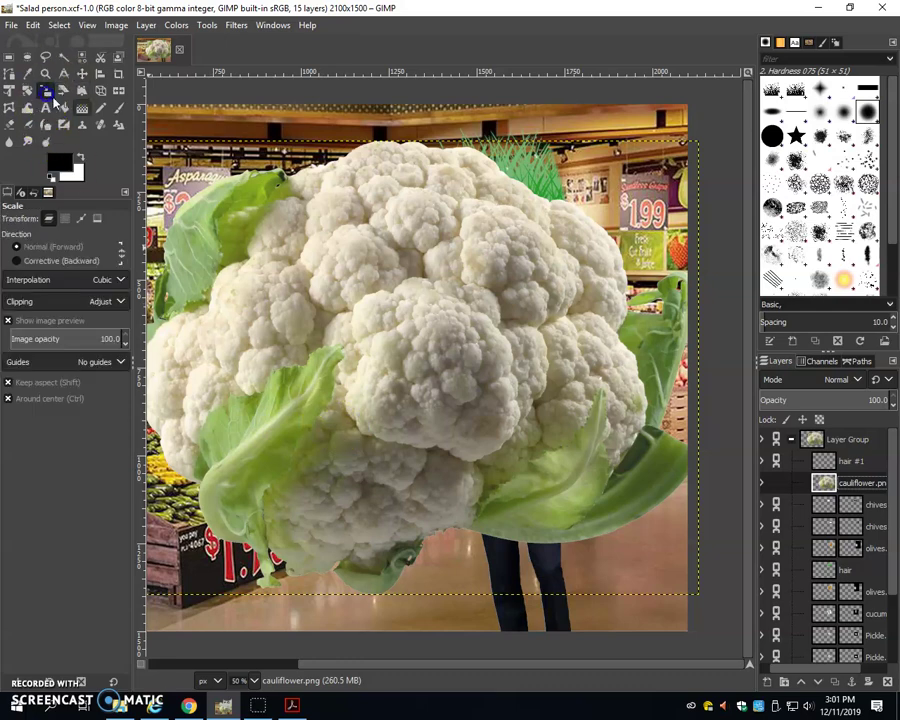
click(192, 186)
drag(297, 276, 438, 392)
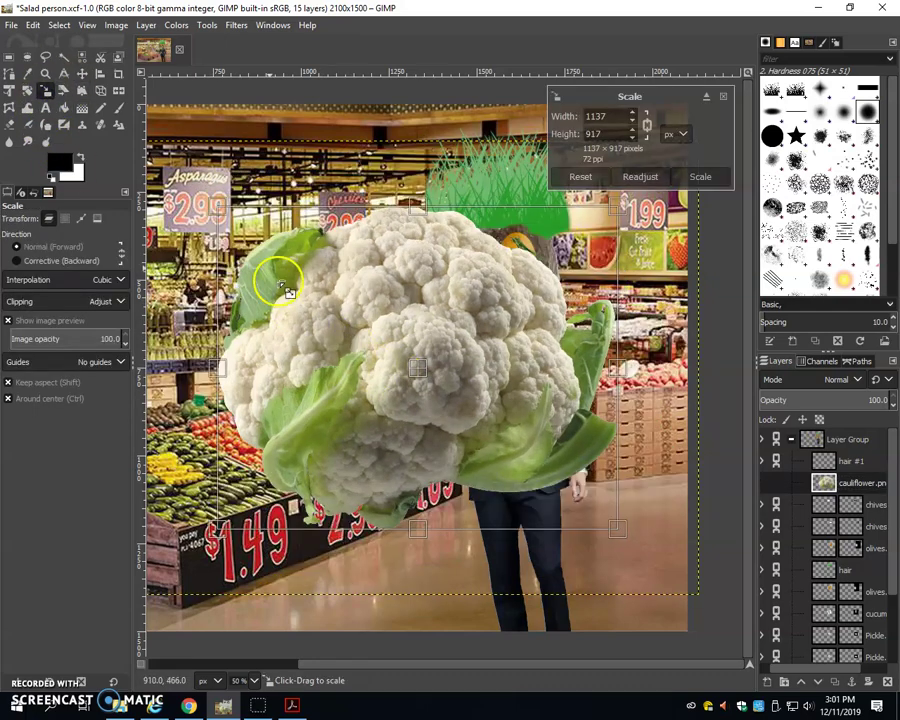
drag(275, 261, 562, 502)
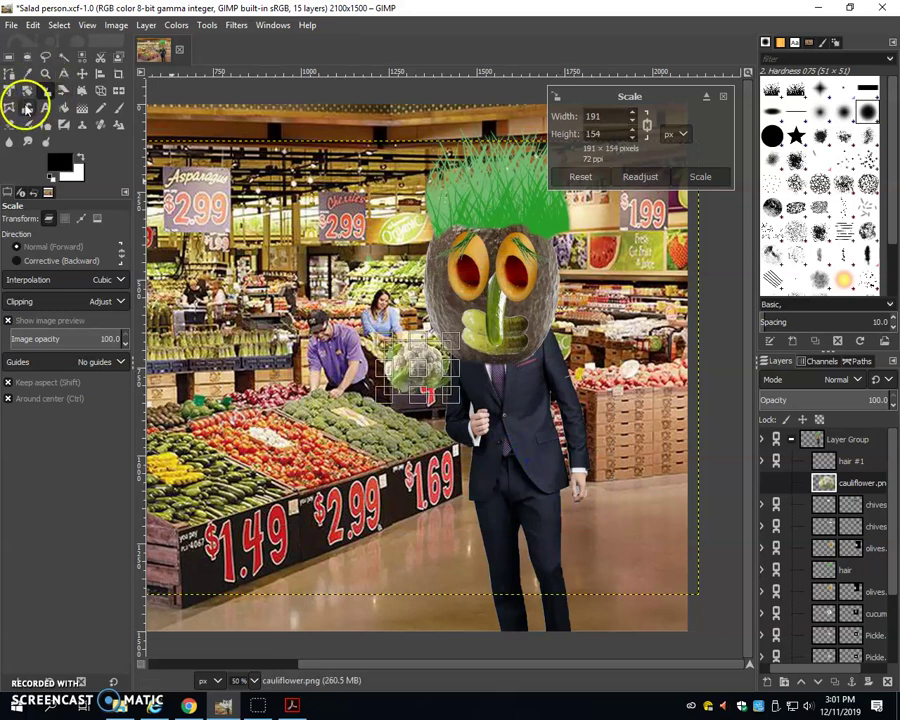
click(27, 90)
drag(447, 352, 290, 258)
click(82, 73)
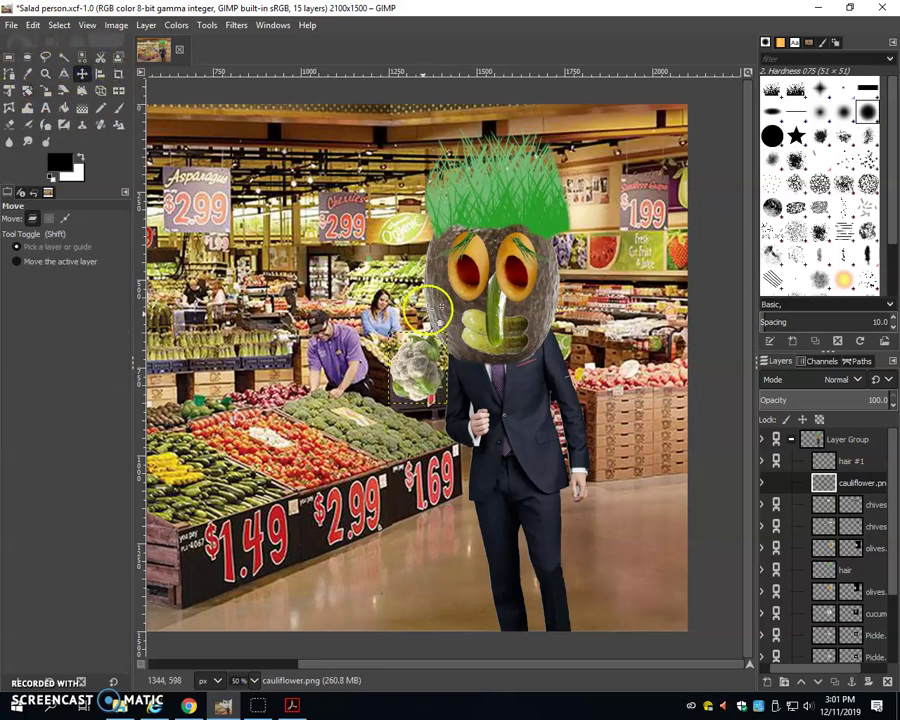
drag(412, 375, 418, 293)
Duplicate the cauliflower, move the copy to the face's right side, and flip it horizontally
right_click(822, 483)
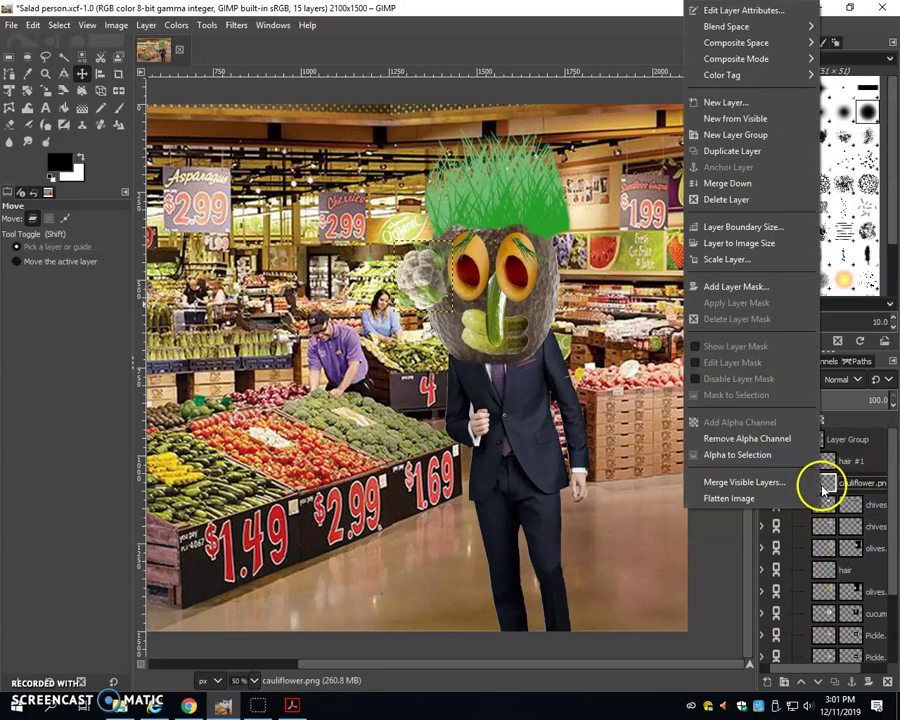
click(746, 150)
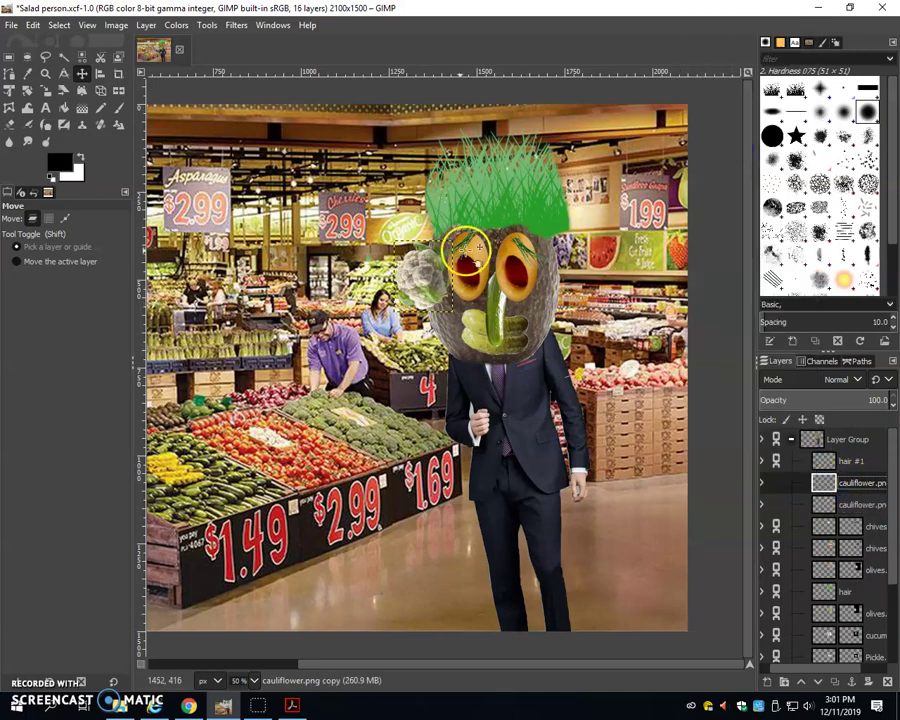
drag(436, 257, 559, 250)
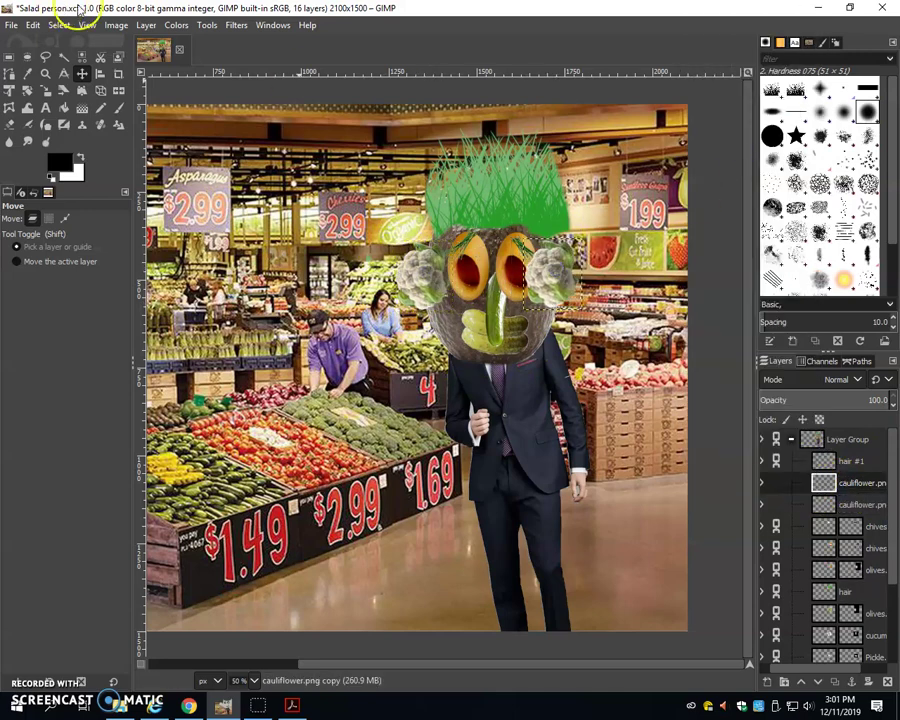
click(140, 26)
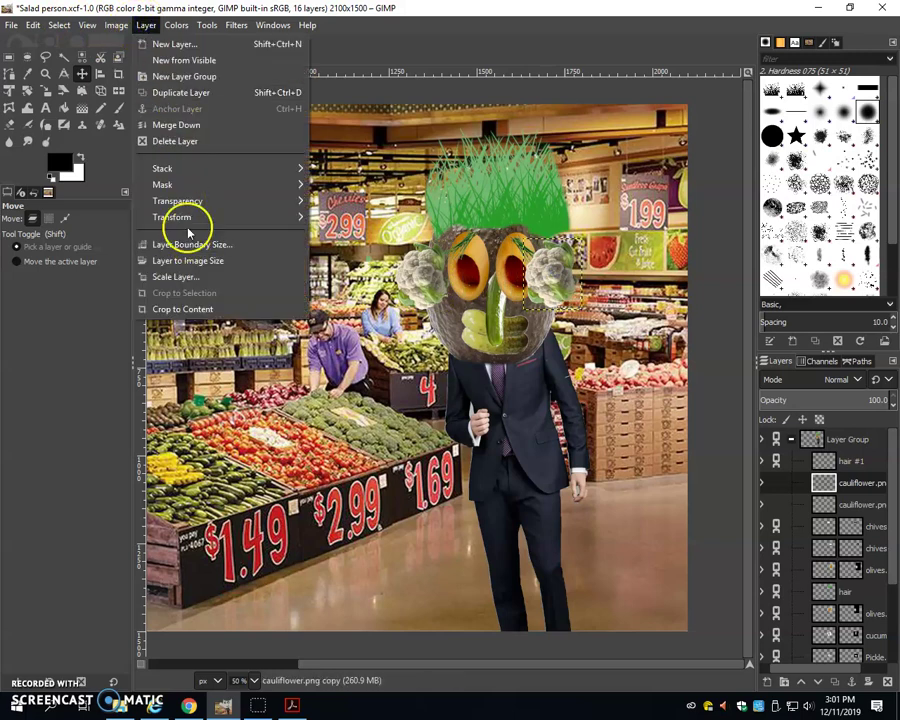
mouse_move(220, 218)
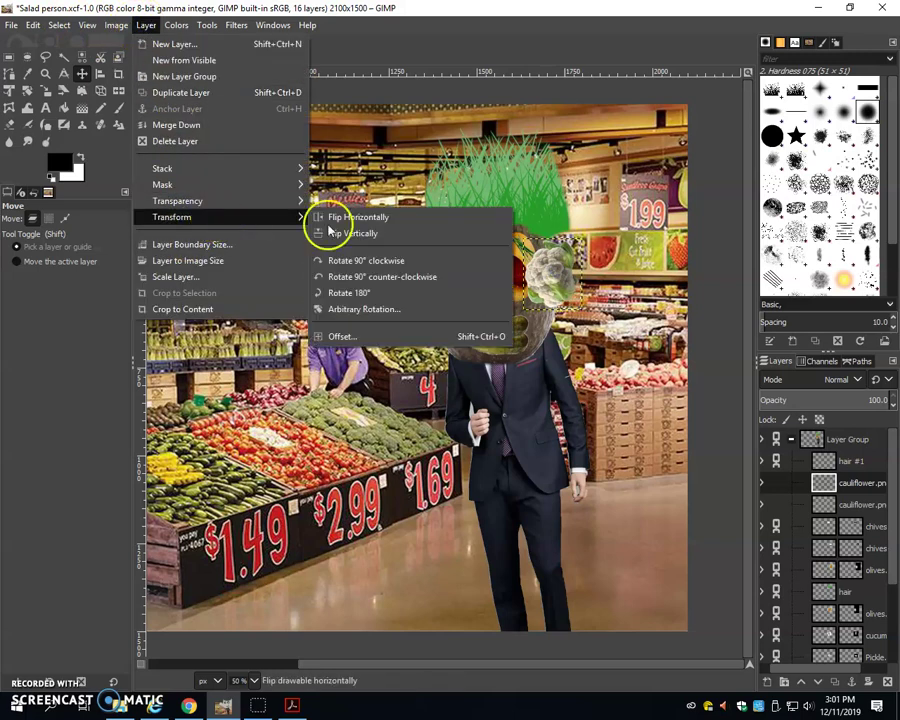
click(386, 215)
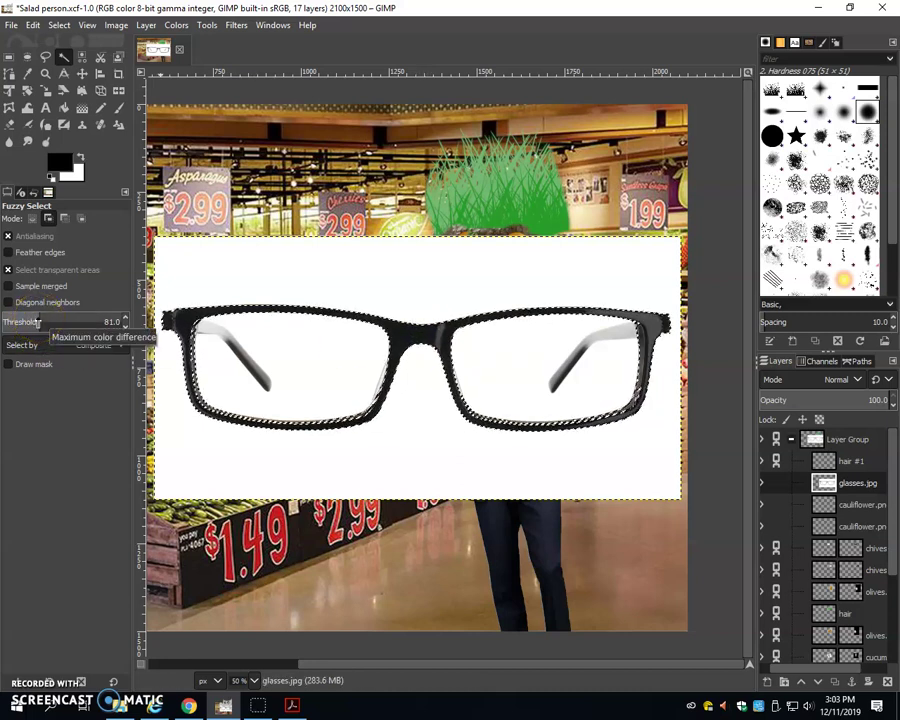
Fuzzy-select the glasses frame at threshold 76.5, adding more of the frame to the selection
click(38, 321)
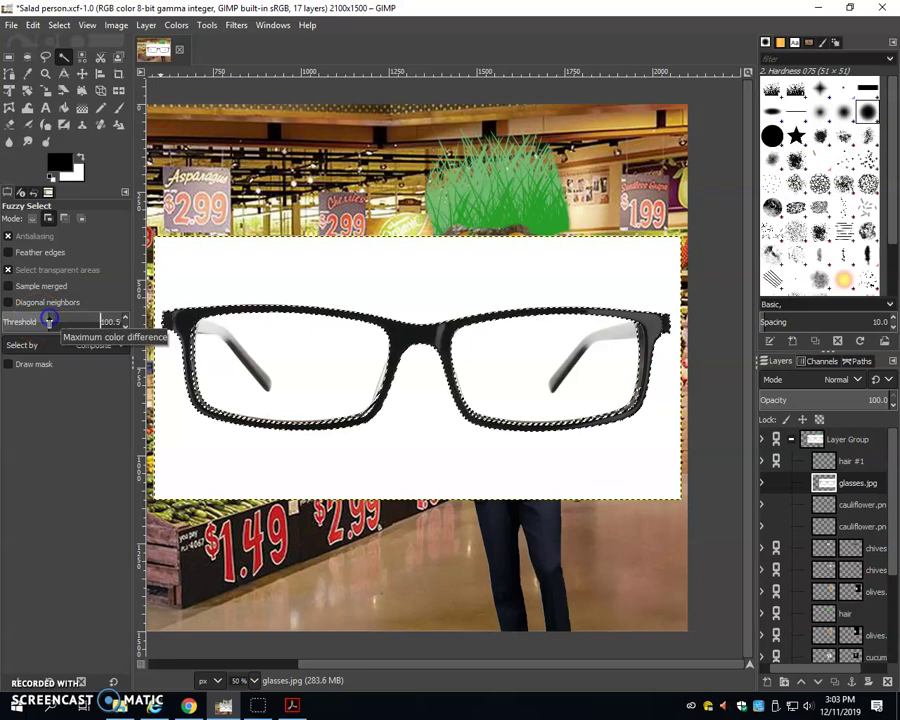
click(48, 219)
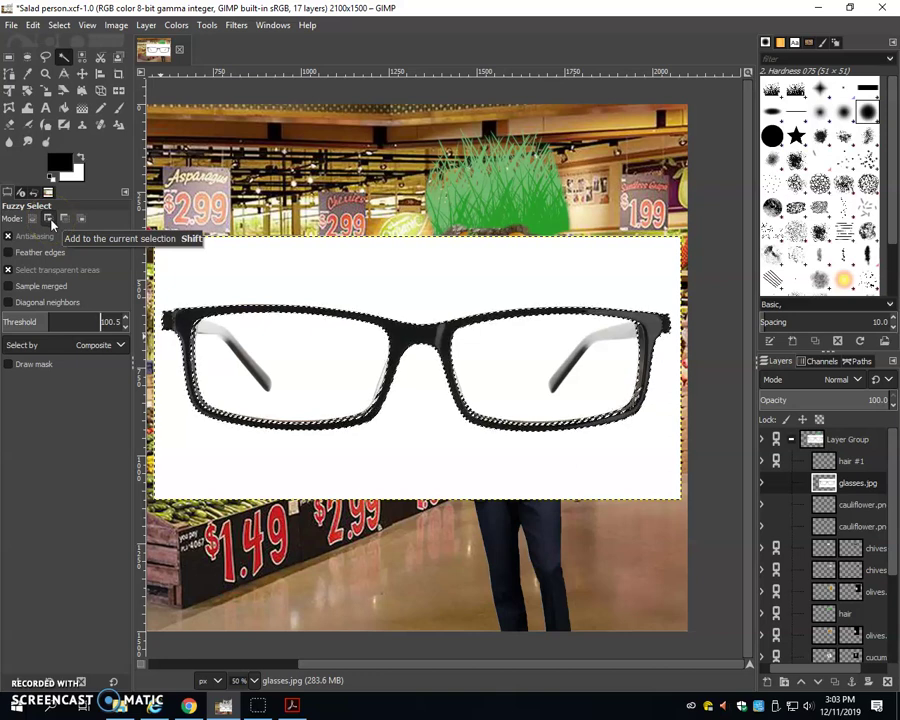
click(162, 343)
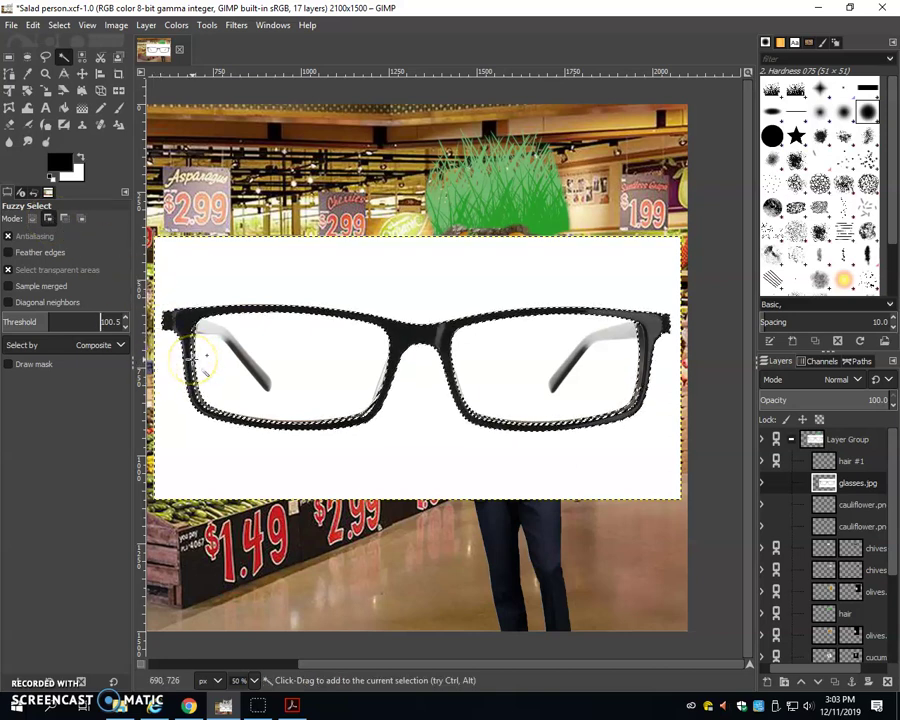
click(190, 333)
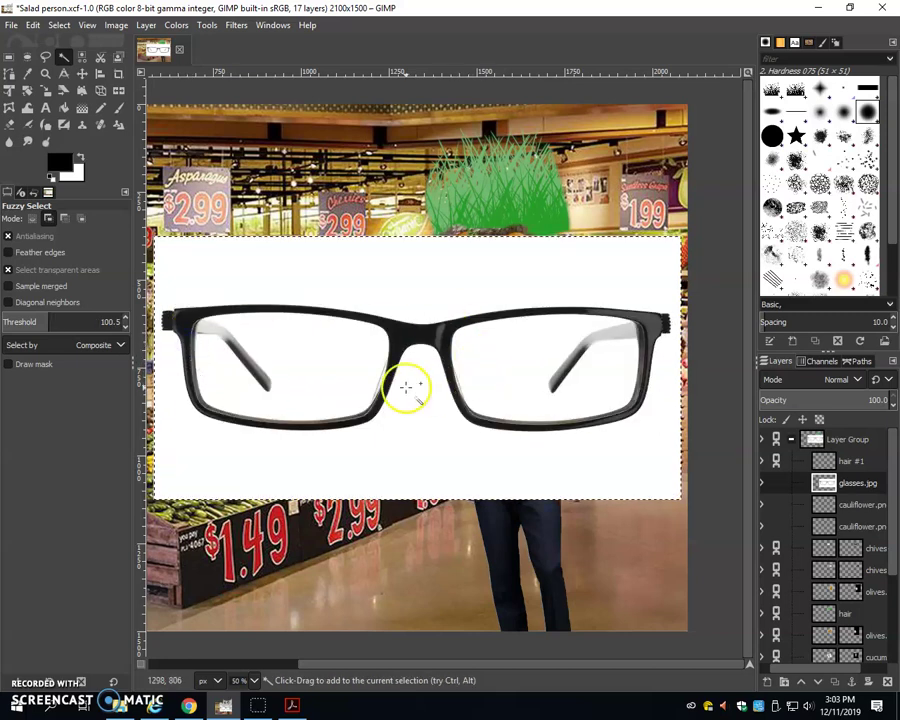
Subtract the white background from the selection and mask the glasses layer from it
click(65, 220)
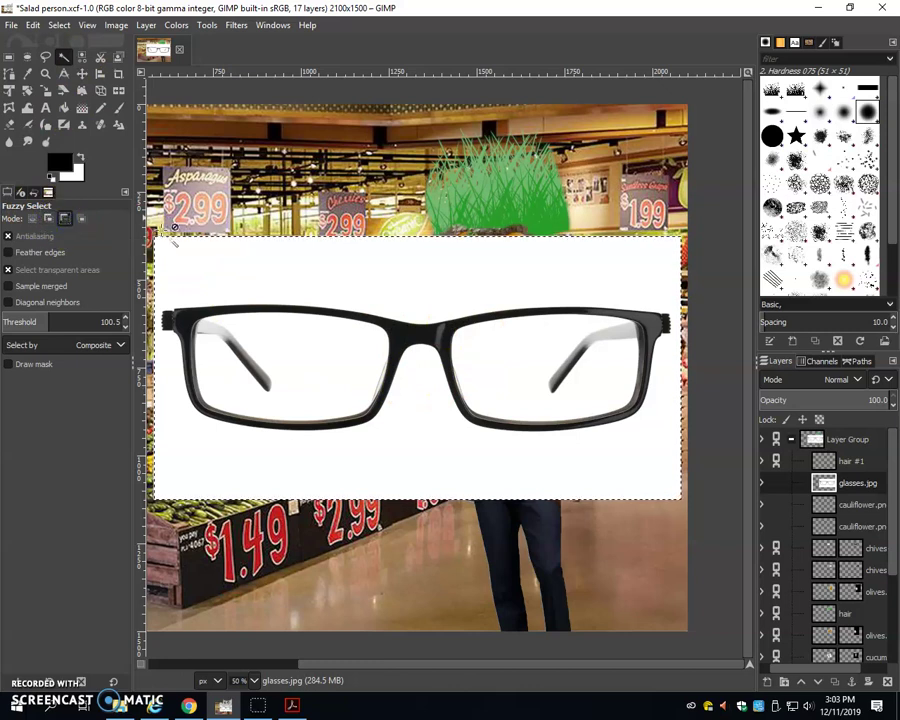
click(384, 284)
click(391, 279)
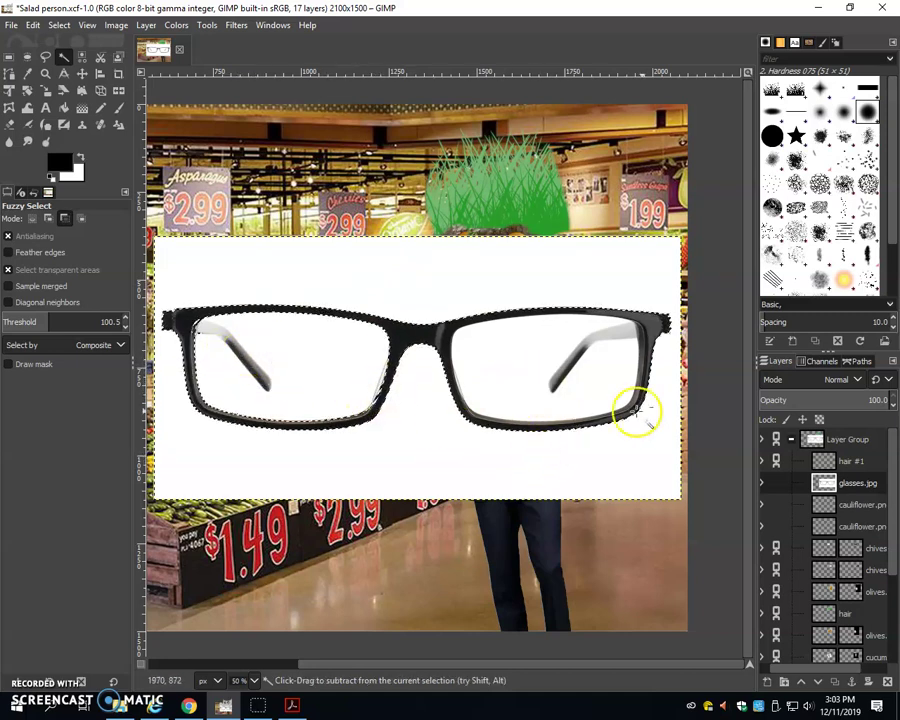
click(869, 682)
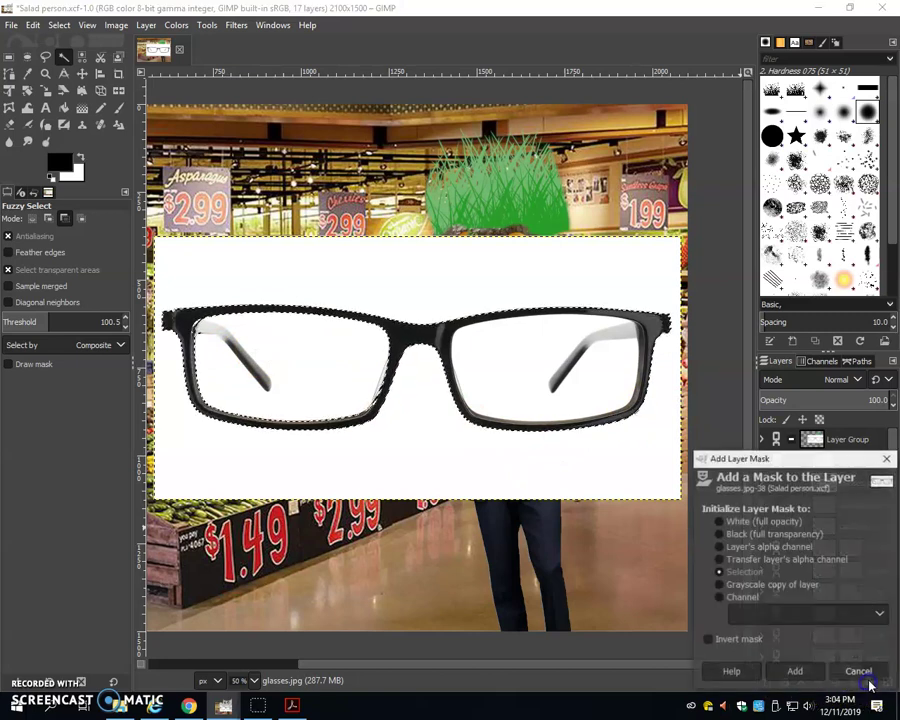
click(796, 671)
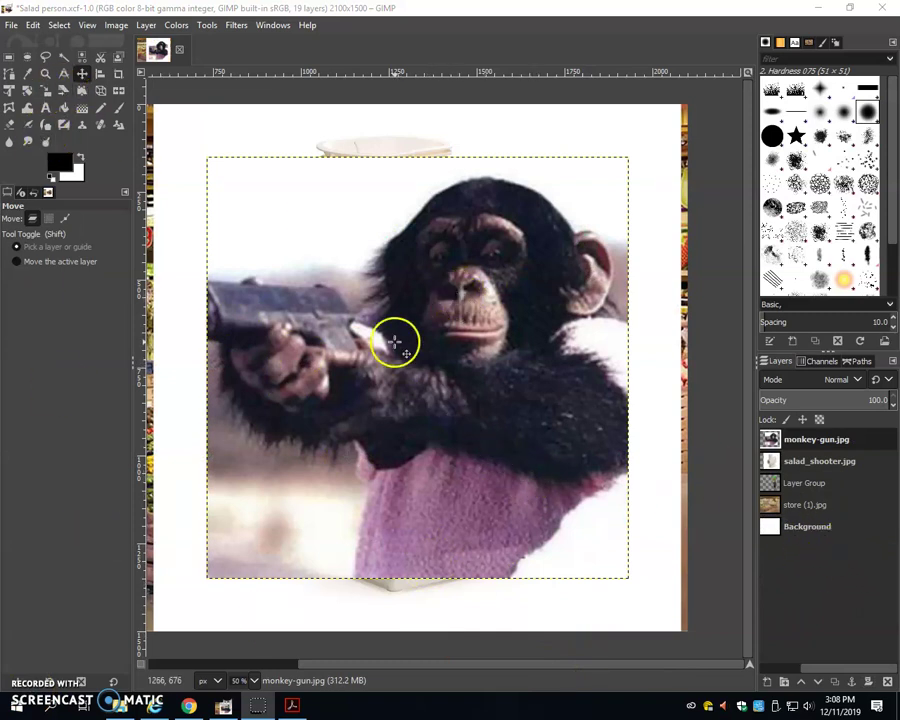
Hide and re-show the chimp and salad shooter layers to check them
drag(853, 672, 793, 676)
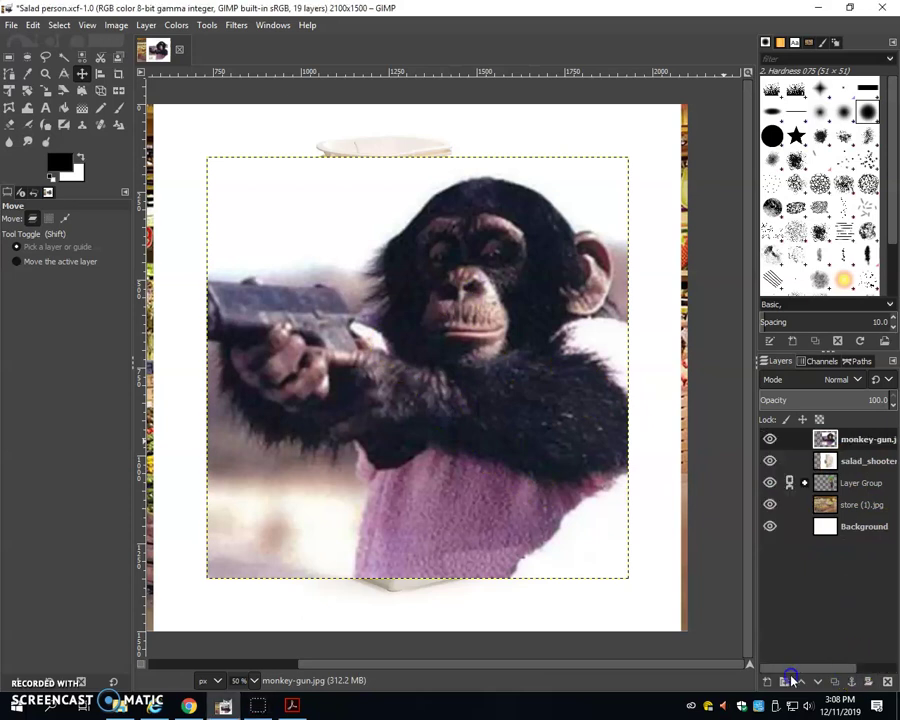
click(769, 440)
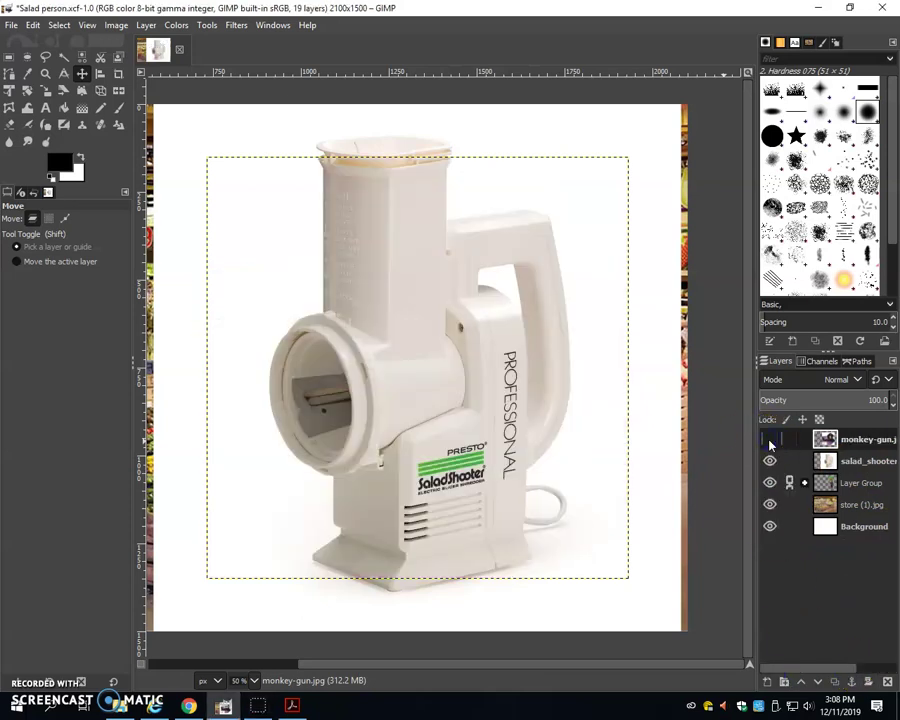
click(769, 462)
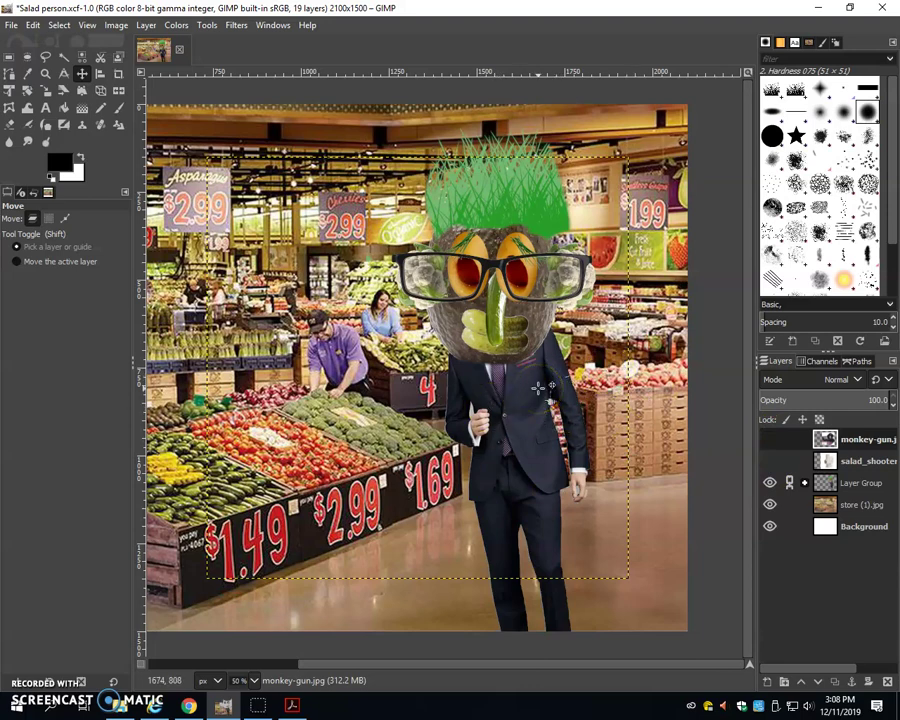
click(769, 440)
click(769, 462)
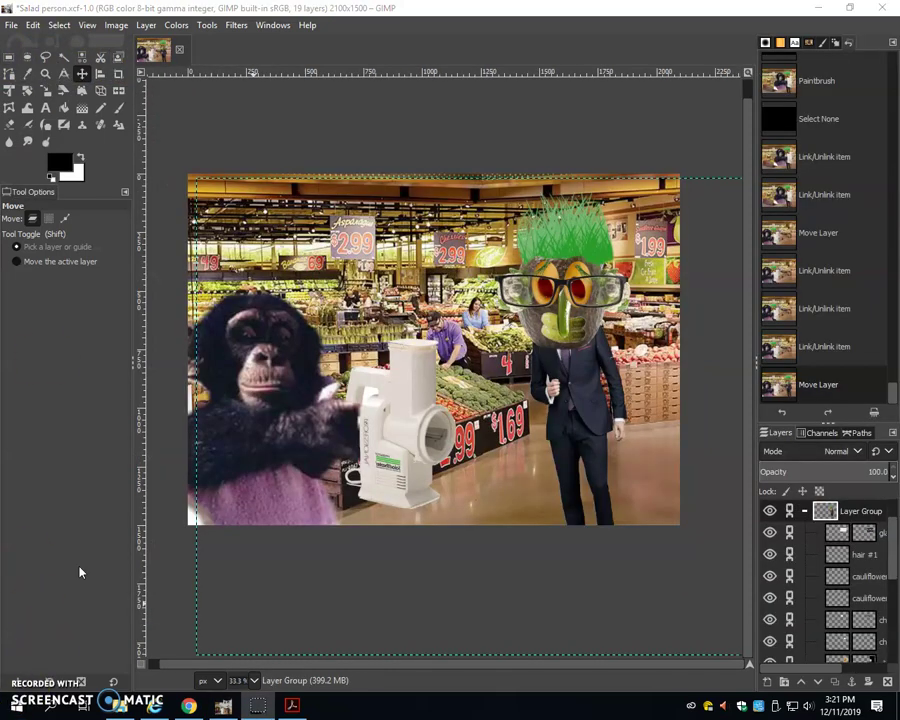
Collapse the layer group, create a new BLUE layer, and move it to the top
click(804, 511)
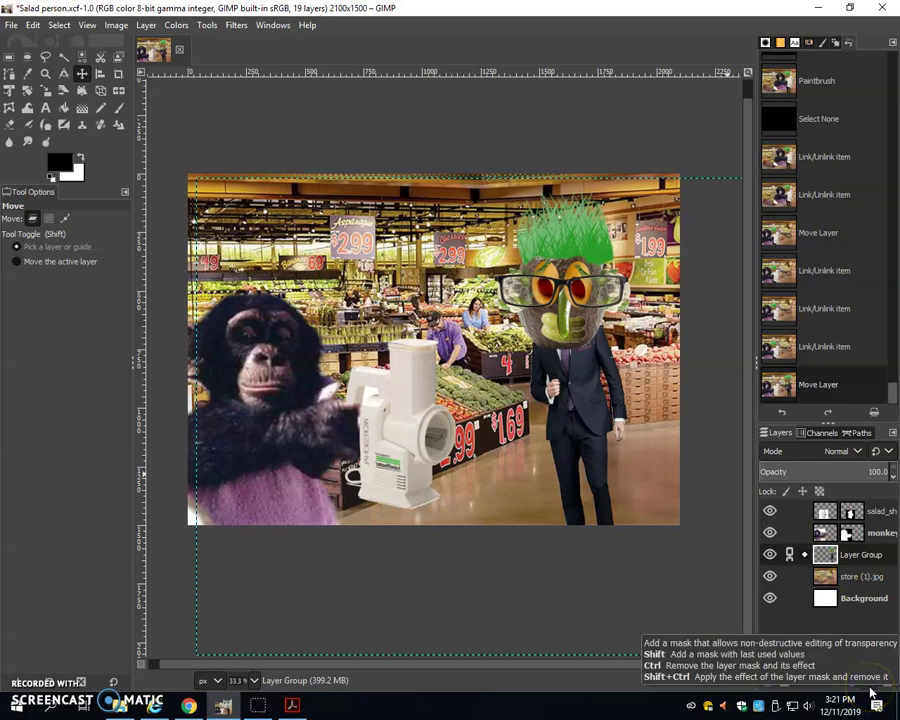
click(768, 683)
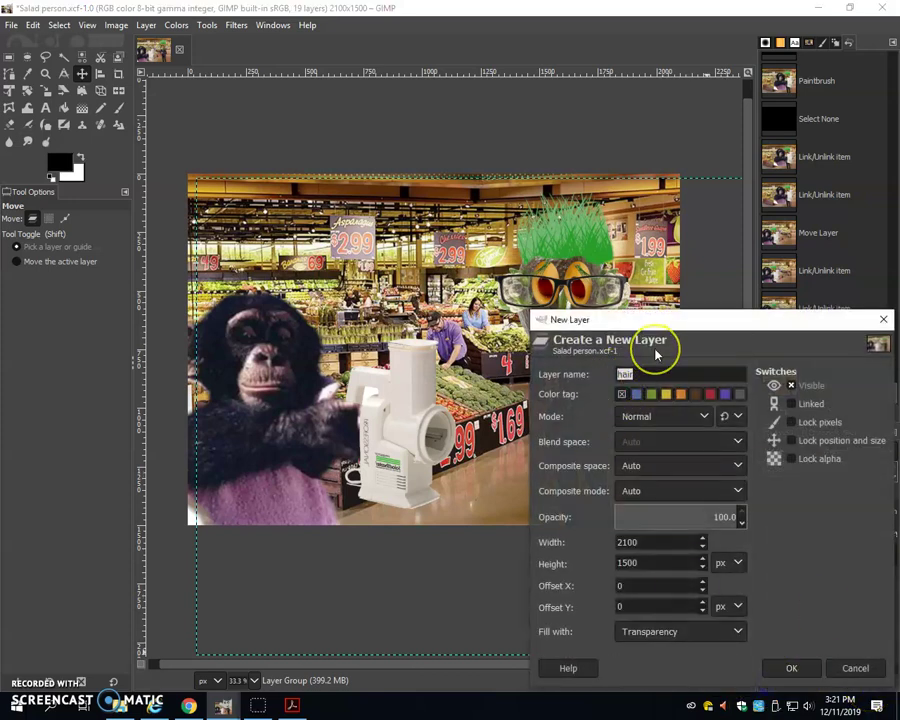
key(Return)
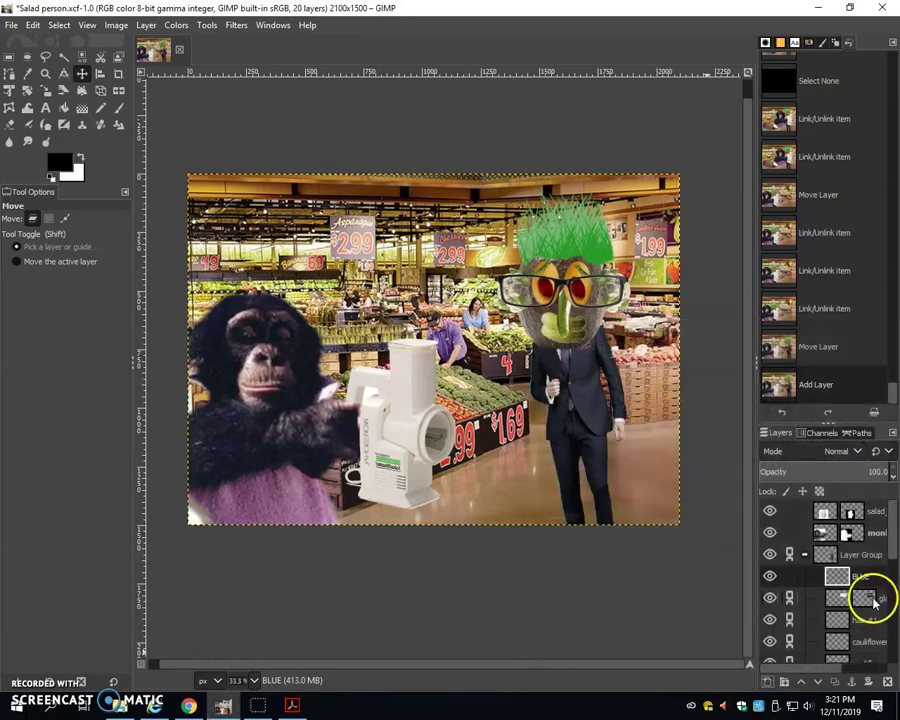
drag(836, 580, 832, 506)
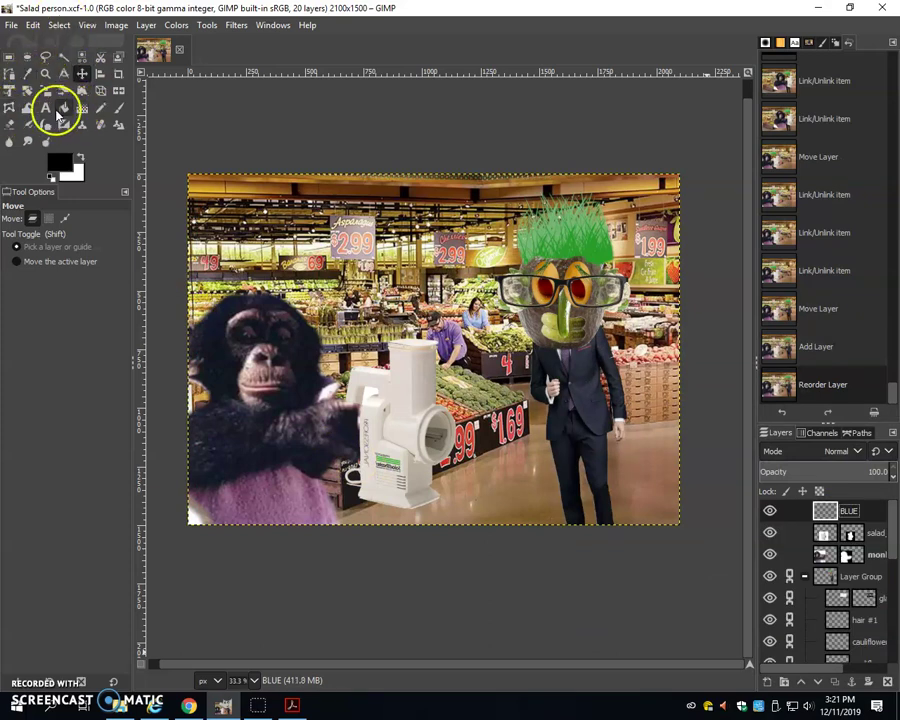
Set the foreground colour to blue 2368e1 and bucket-fill the BLUE layer
click(62, 111)
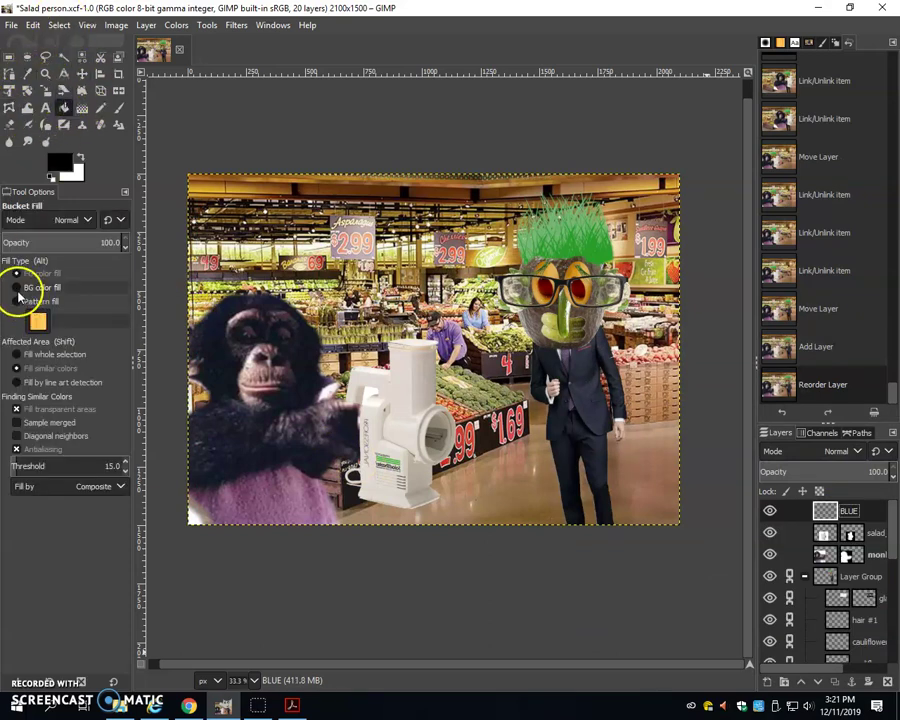
click(58, 162)
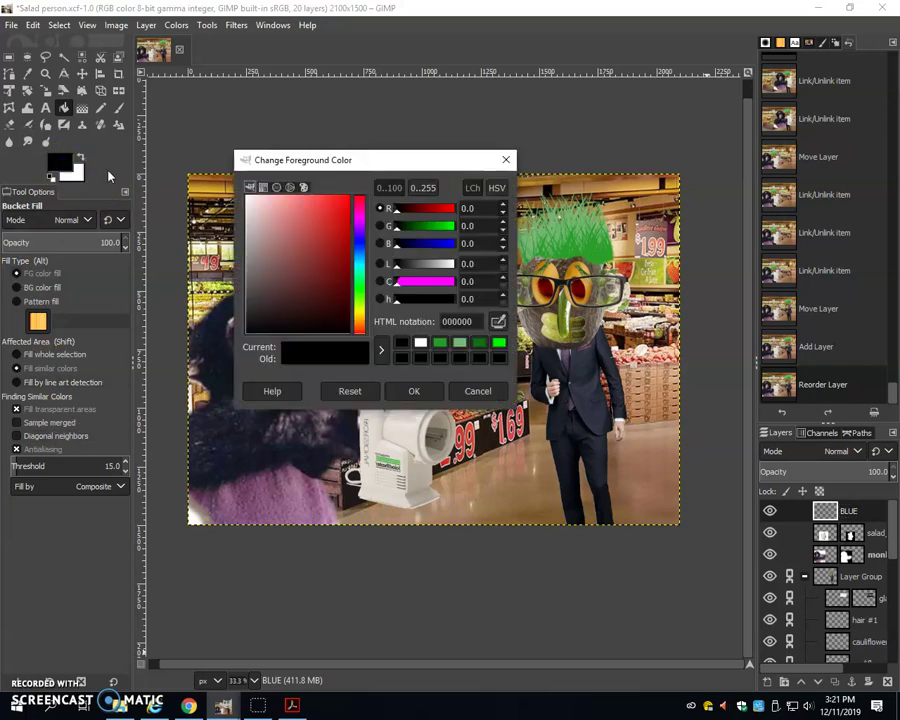
click(339, 237)
click(362, 262)
drag(334, 207, 335, 216)
click(415, 398)
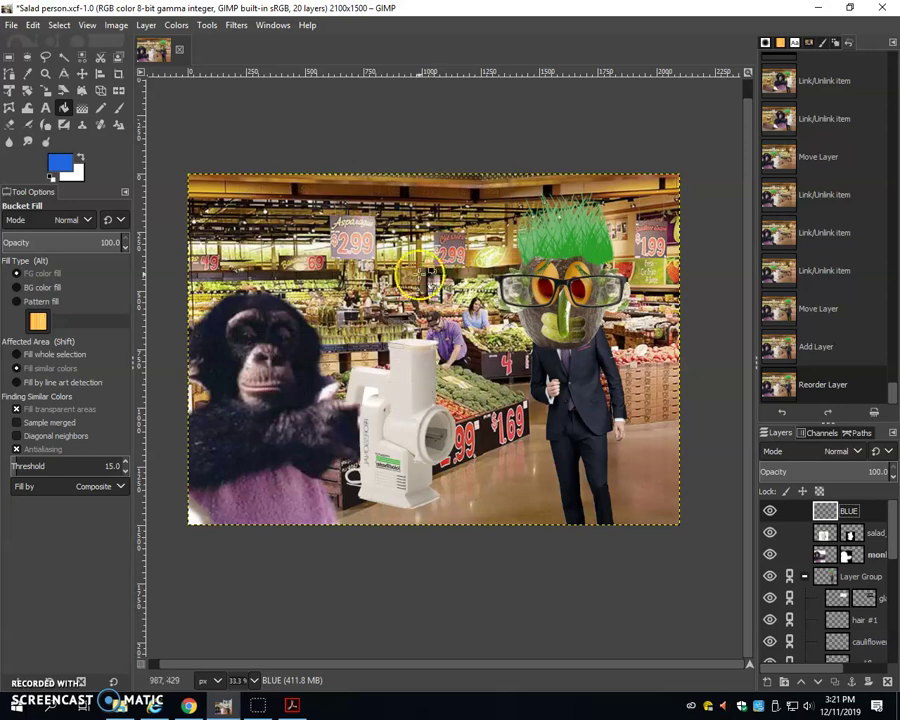
click(432, 366)
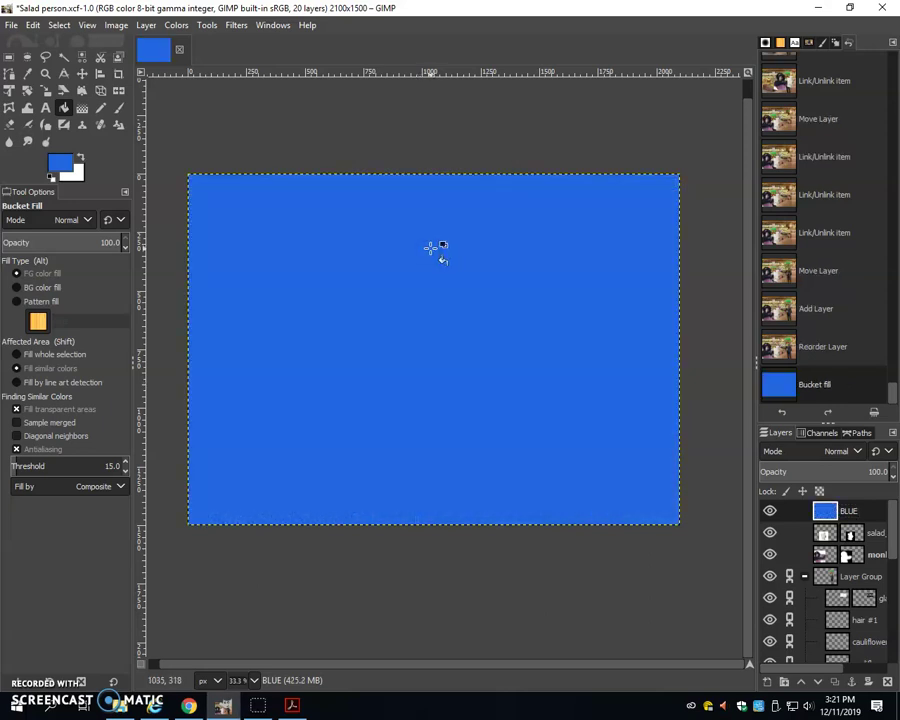
Set the BLUE layer's blend mode to HSL Color
click(773, 452)
scroll(799, 563, down, 8)
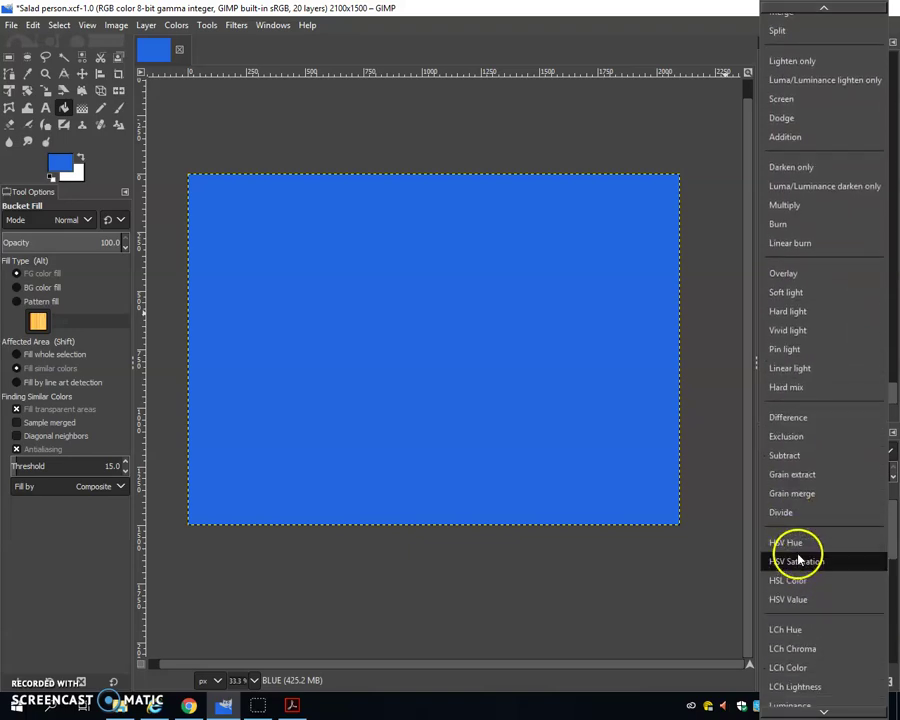
scroll(799, 563, down, 1)
click(862, 578)
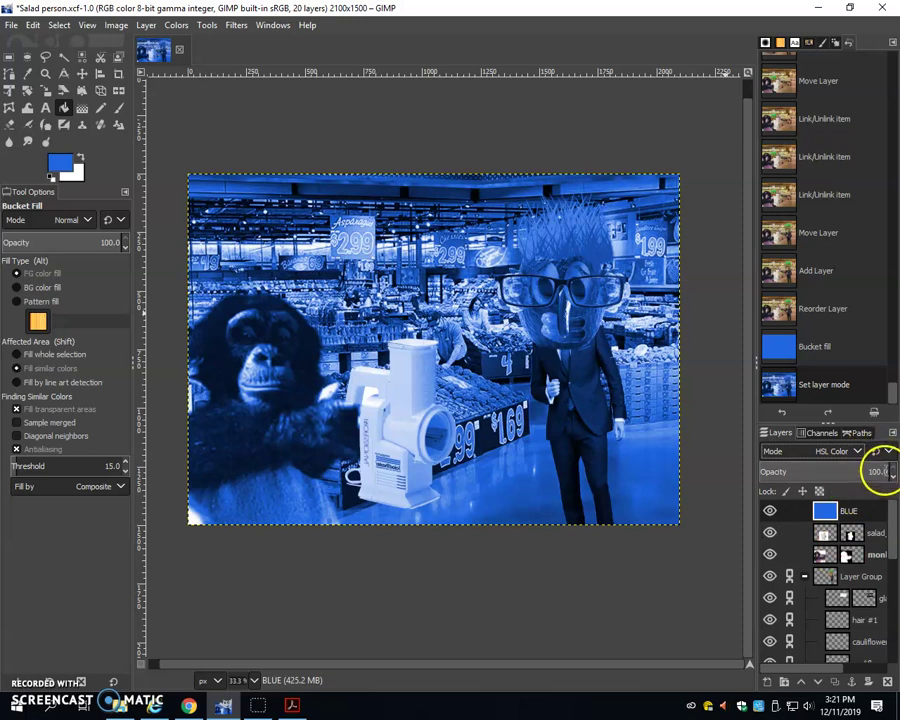
Lower the BLUE layer's opacity to about 30%
drag(884, 472, 797, 472)
click(866, 471)
click(867, 472)
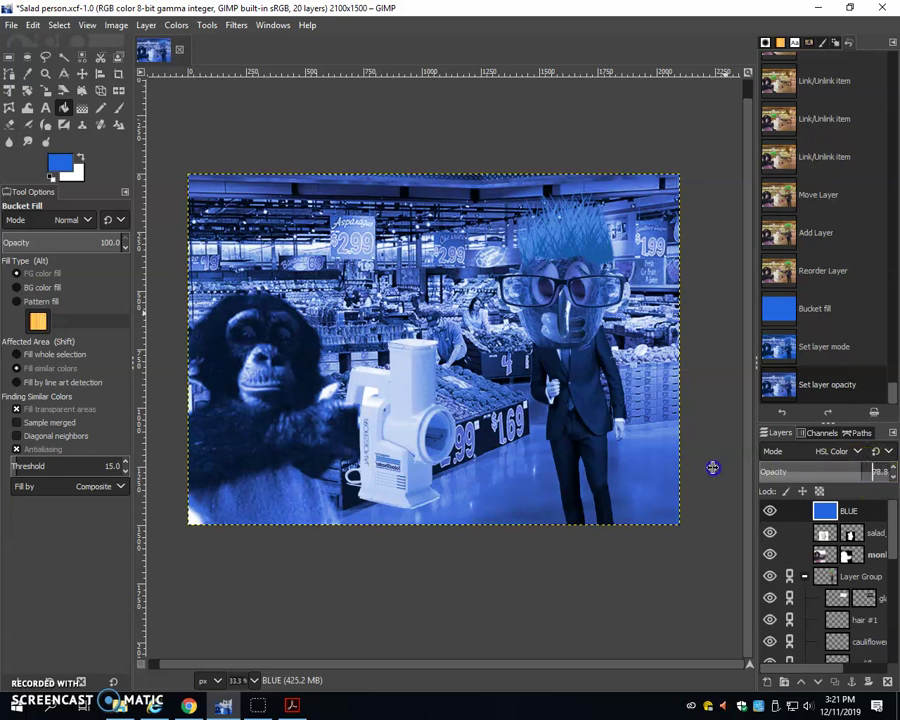
drag(886, 474, 837, 473)
drag(739, 474, 638, 478)
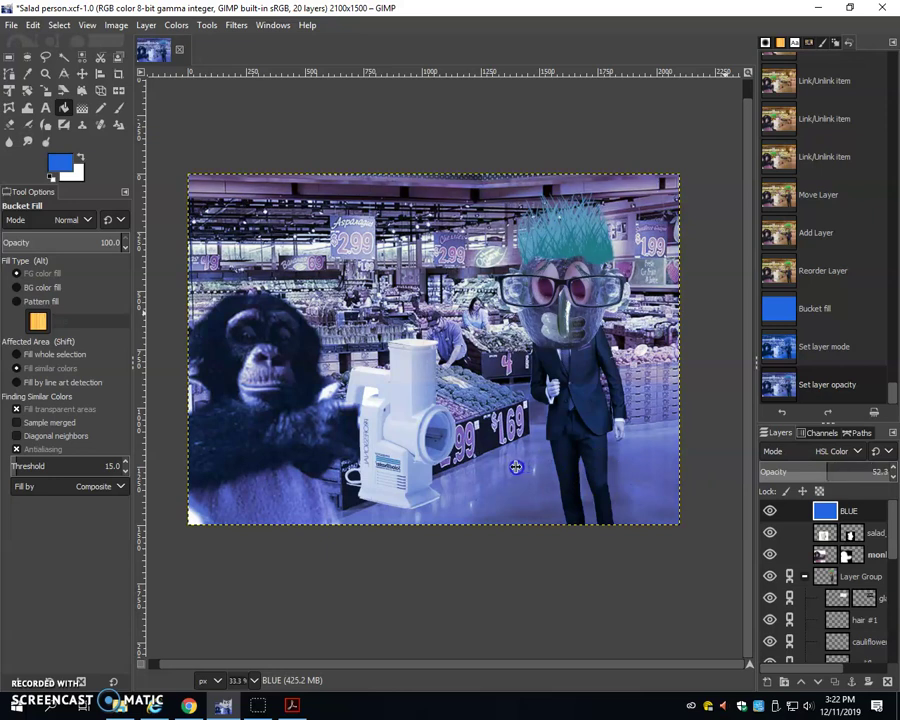
drag(450, 472, 885, 518)
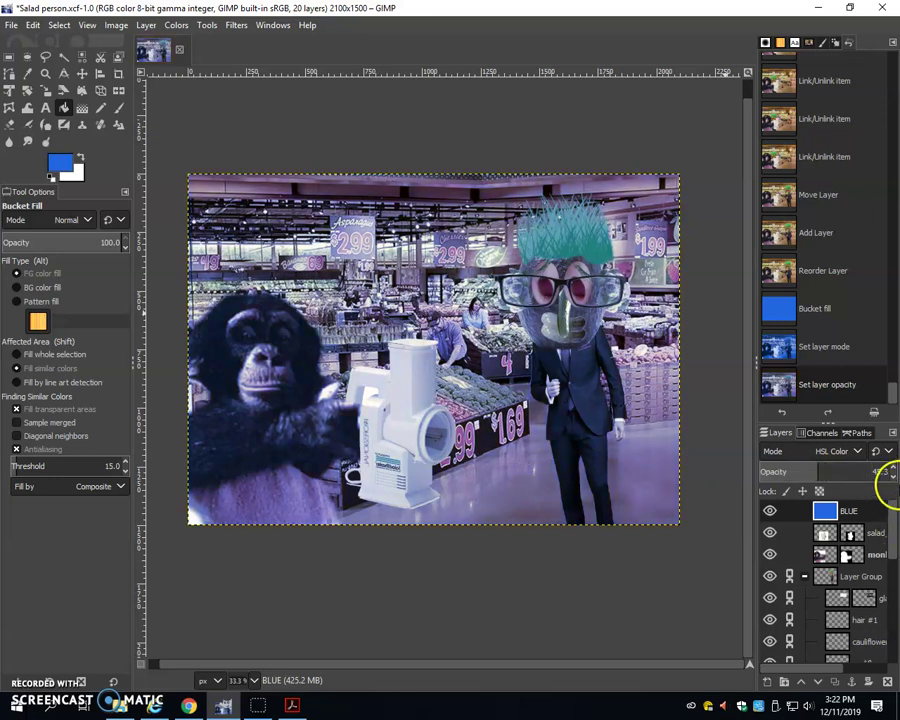
mouse_move(814, 472)
mouse_down()
mouse_move(780, 472)
mouse_move(797, 472)
mouse_up()
Hide the BLUE layer and select the store (1).jpg layer
click(770, 511)
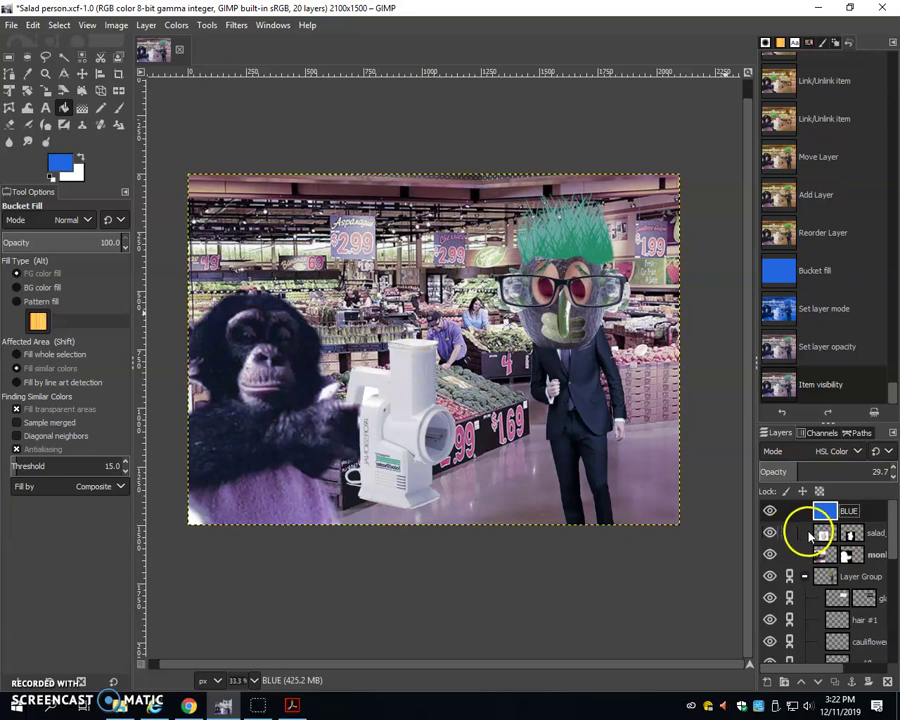
drag(894, 528, 895, 680)
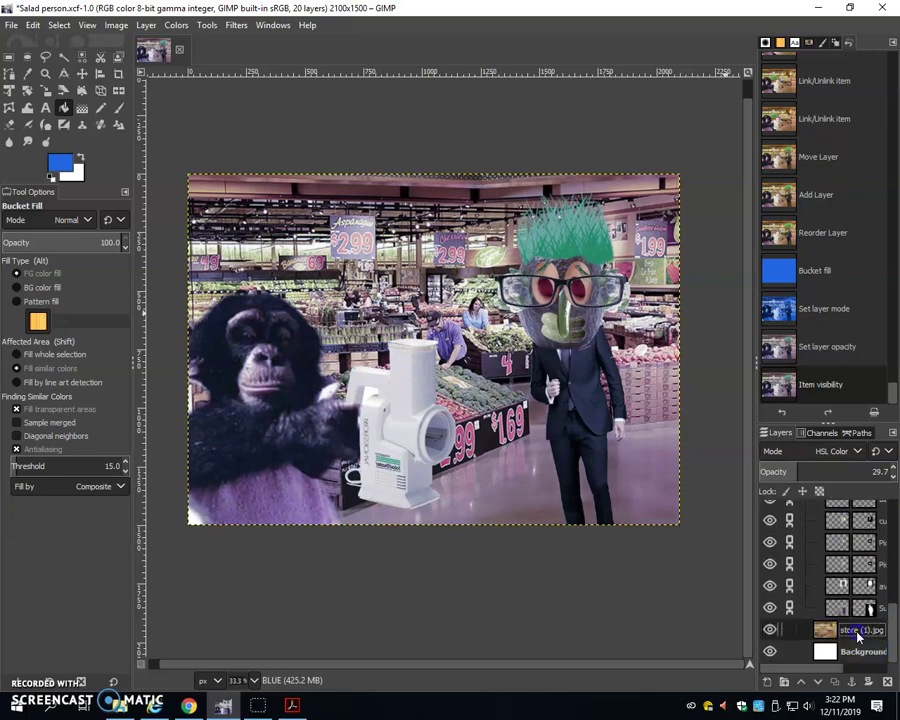
click(857, 637)
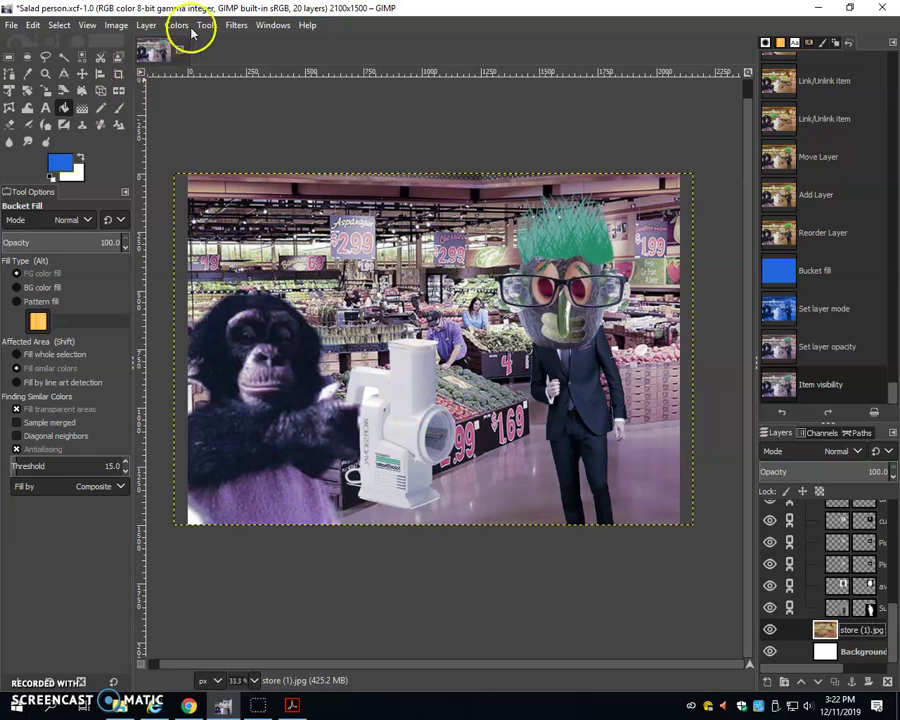
Apply a Gaussian Blur of about 4.08 to the store photo layer
click(235, 26)
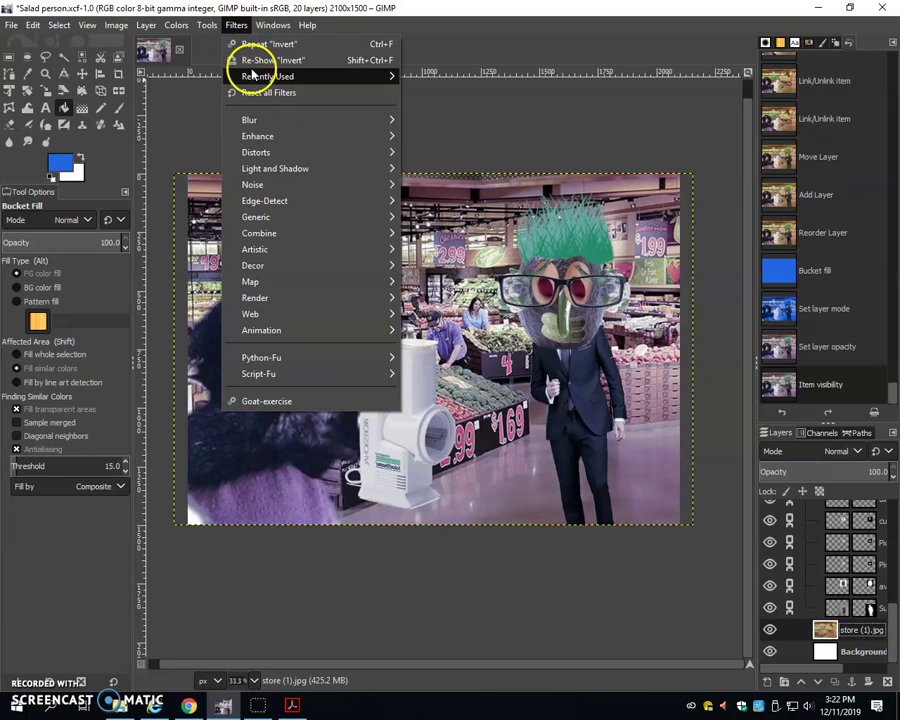
mouse_move(259, 124)
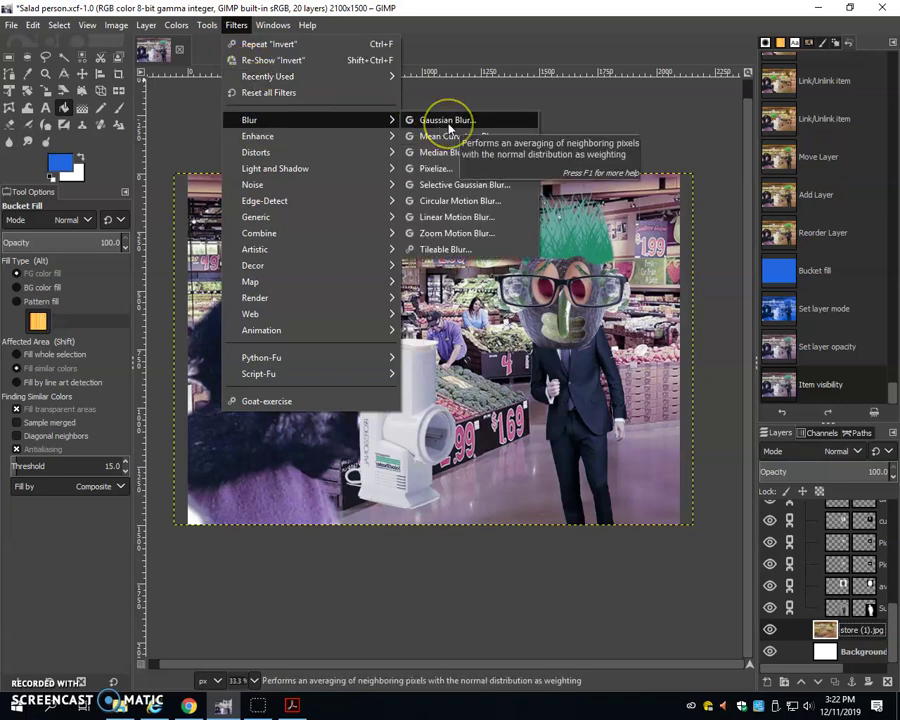
click(449, 121)
click(330, 157)
click(357, 158)
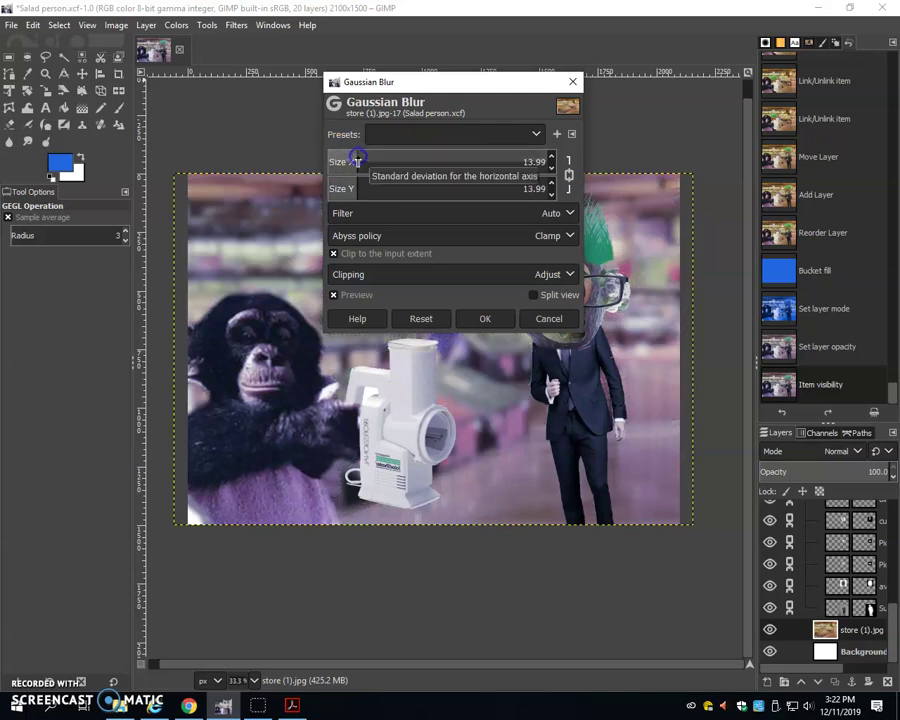
drag(357, 162, 337, 158)
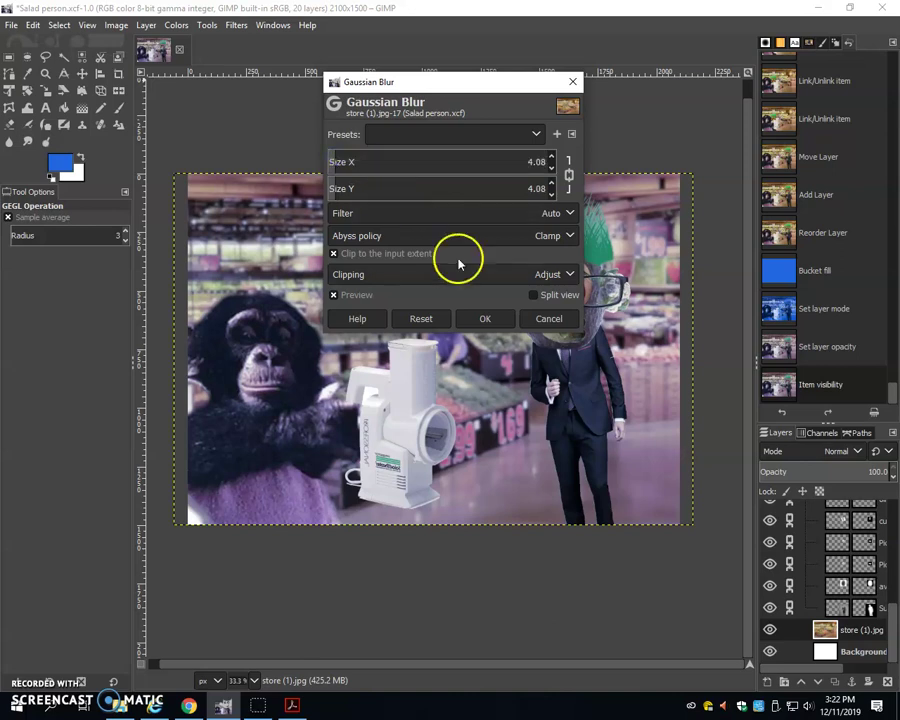
click(484, 320)
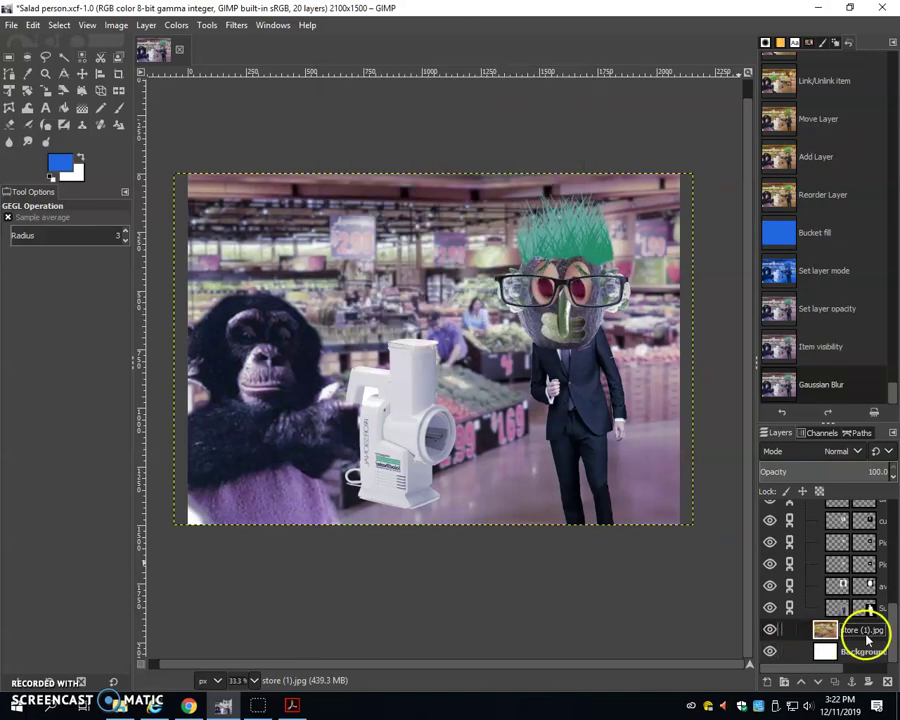
Add a text box in the upper middle of the image and type 'Oh no! the Salad shooter'
click(45, 108)
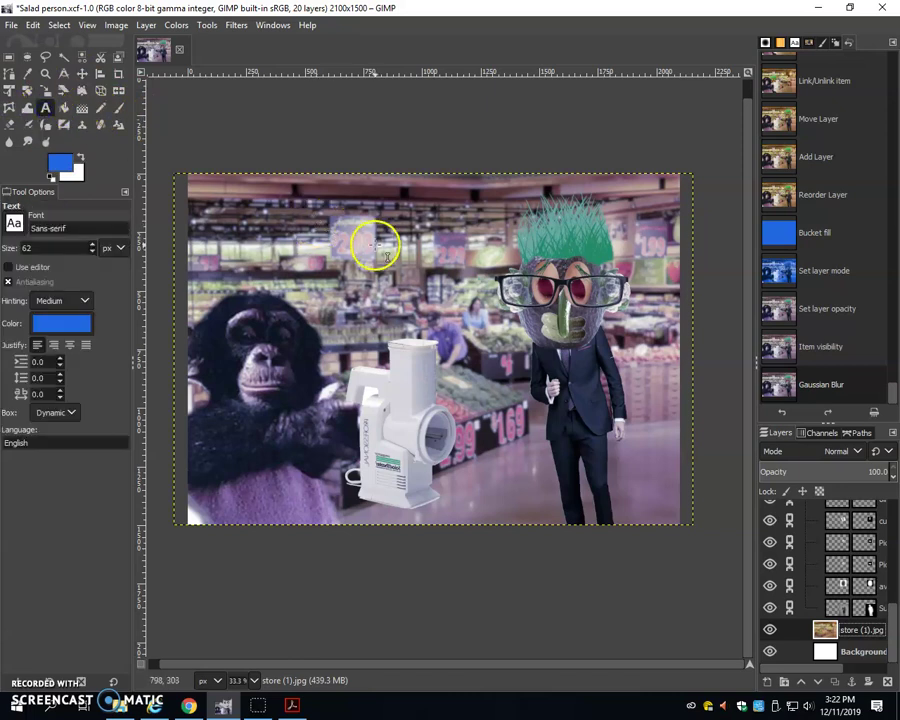
drag(886, 614, 886, 502)
click(869, 517)
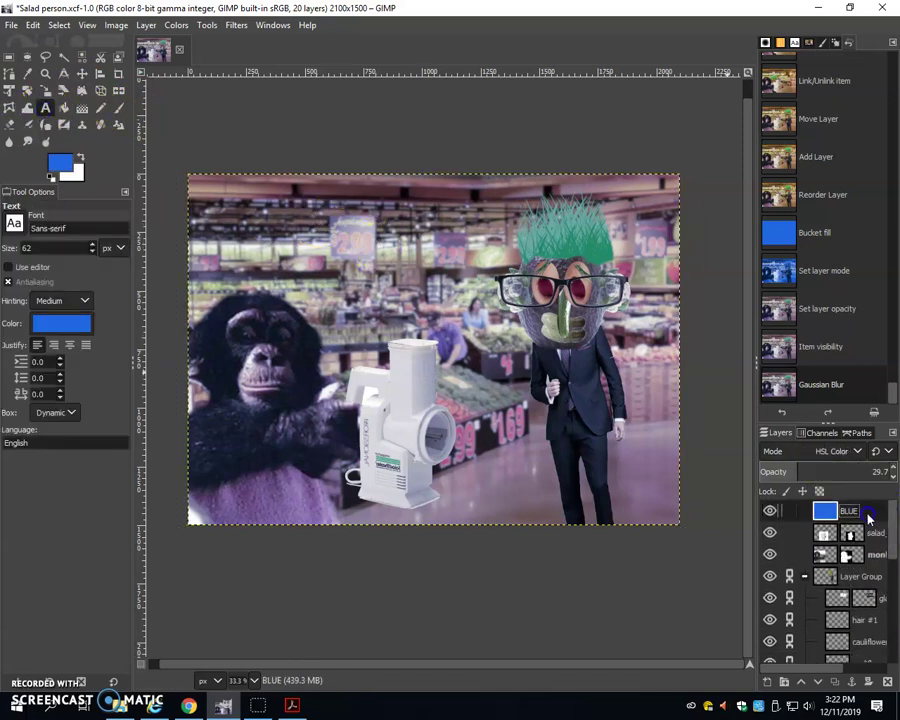
click(347, 254)
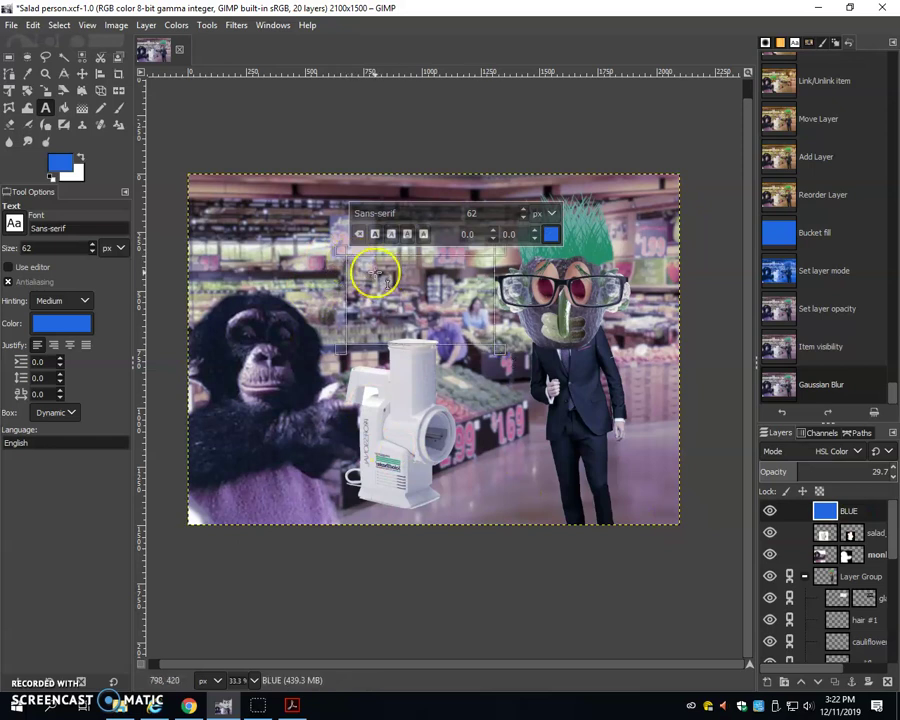
text(Oh no!, the Salad shooter)
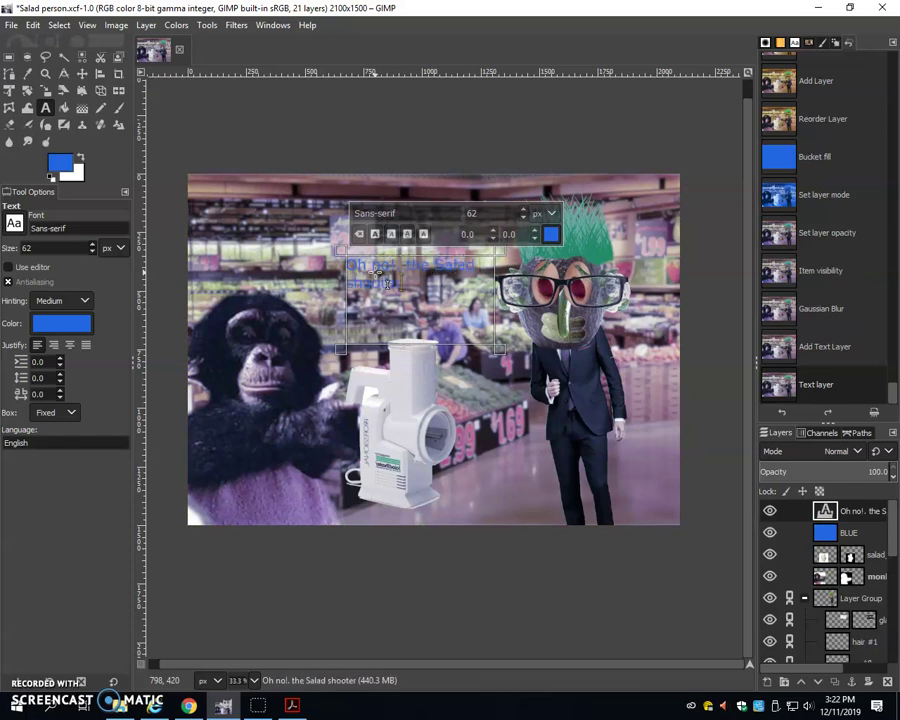
Delete the stray period after 'Oh no!' and make the caption colour black
drag(388, 258, 409, 263)
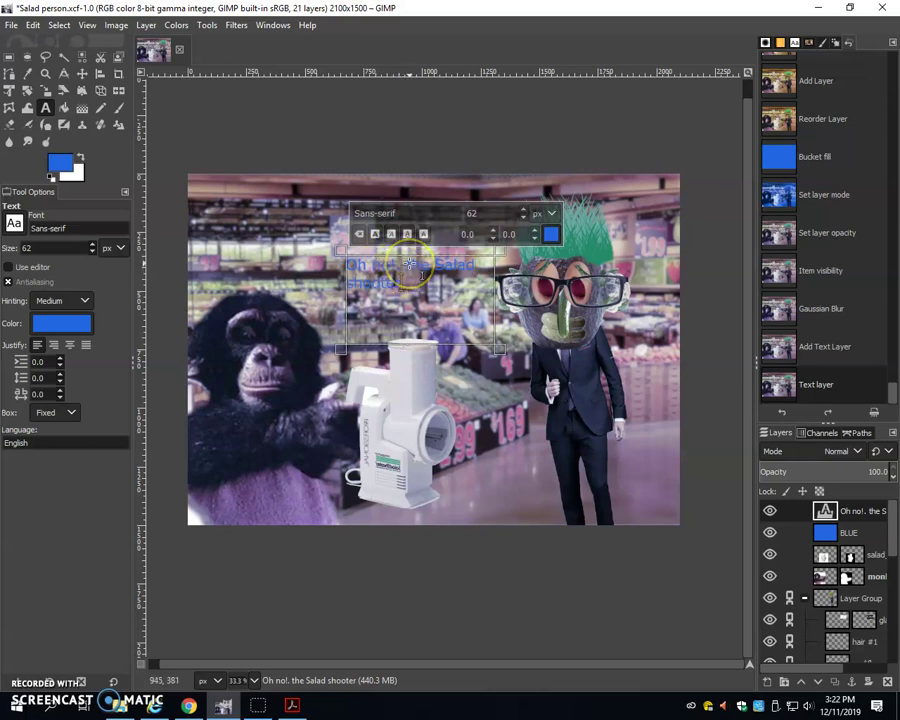
key(BackSpace)
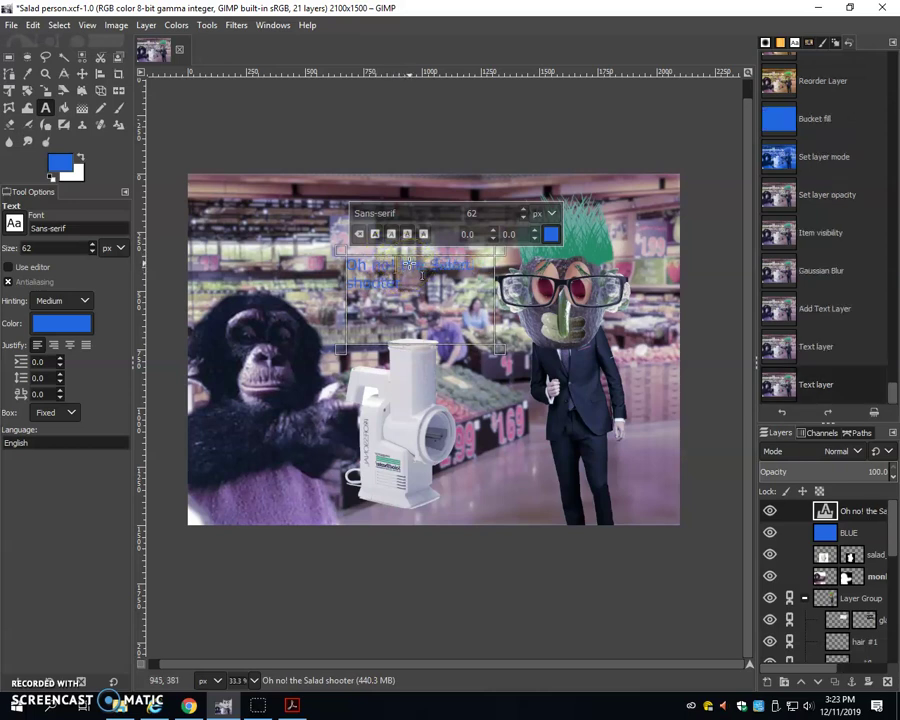
click(392, 280)
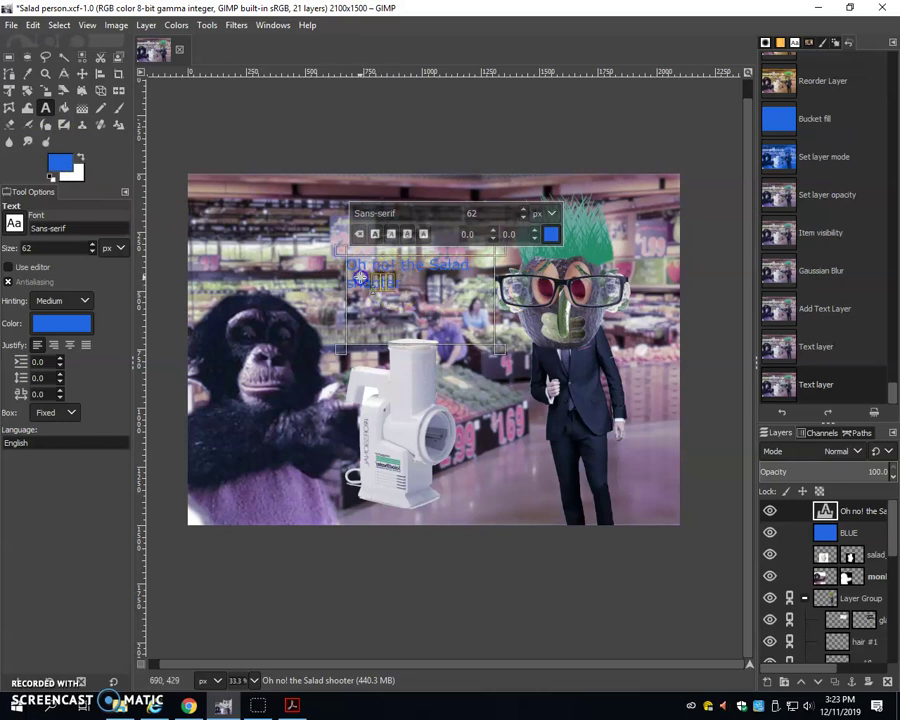
click(363, 217)
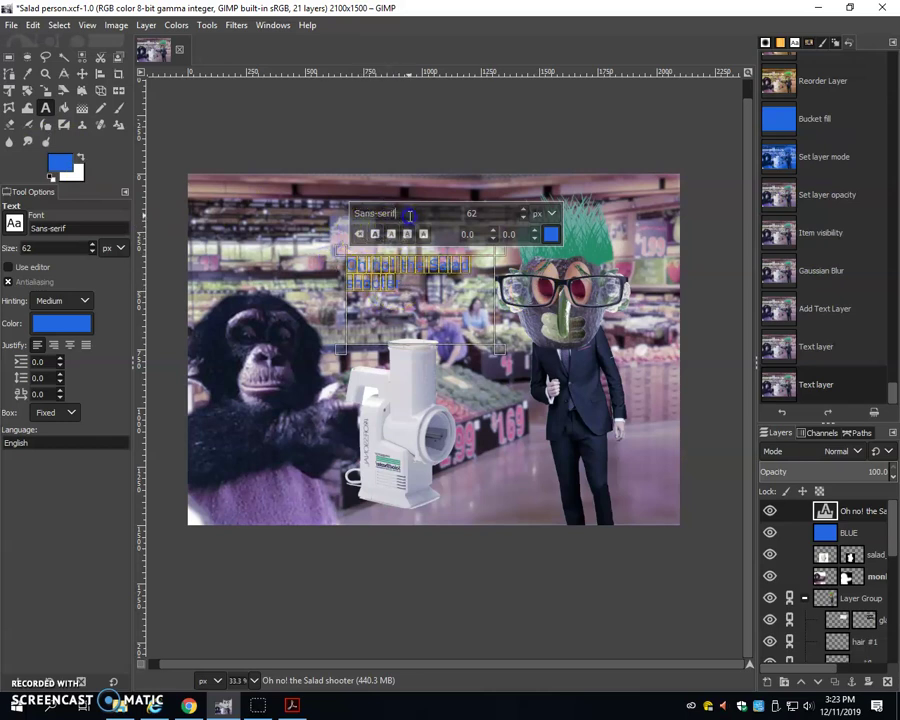
double_click(522, 211)
click(551, 234)
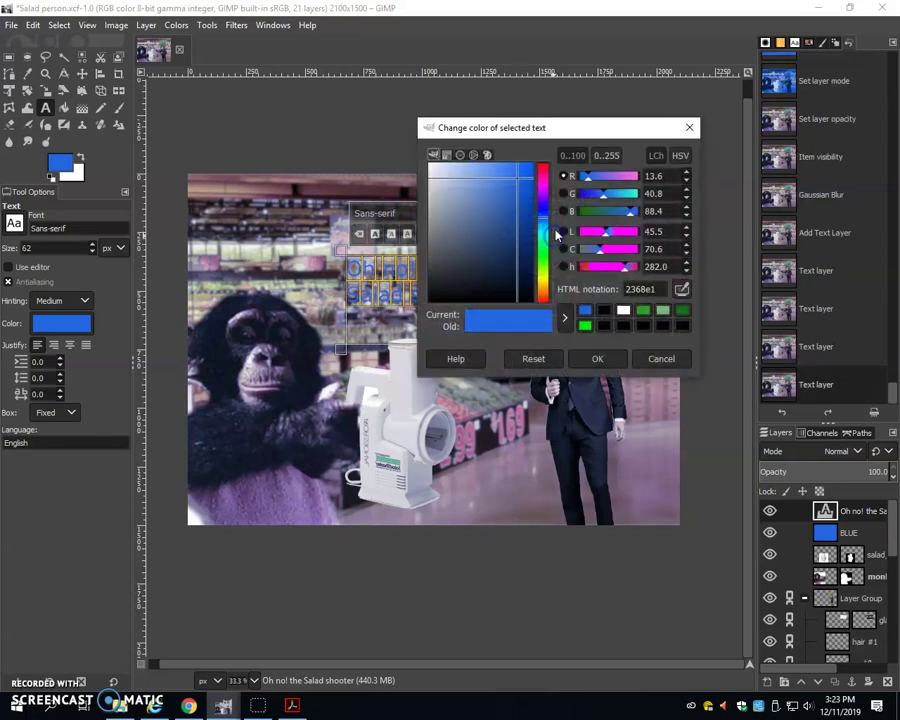
drag(504, 245, 500, 300)
click(572, 362)
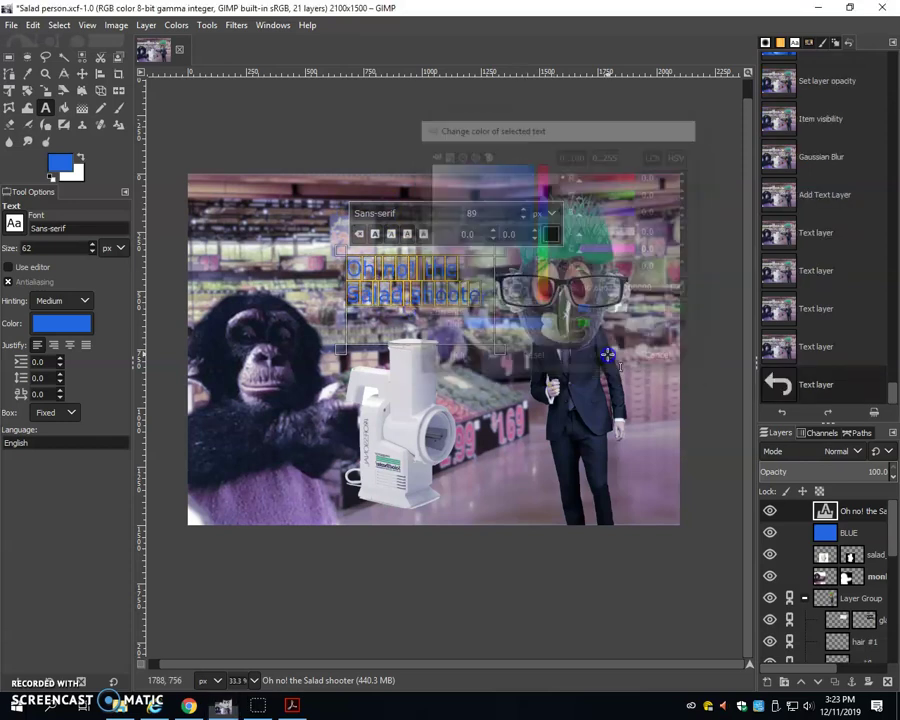
click(484, 352)
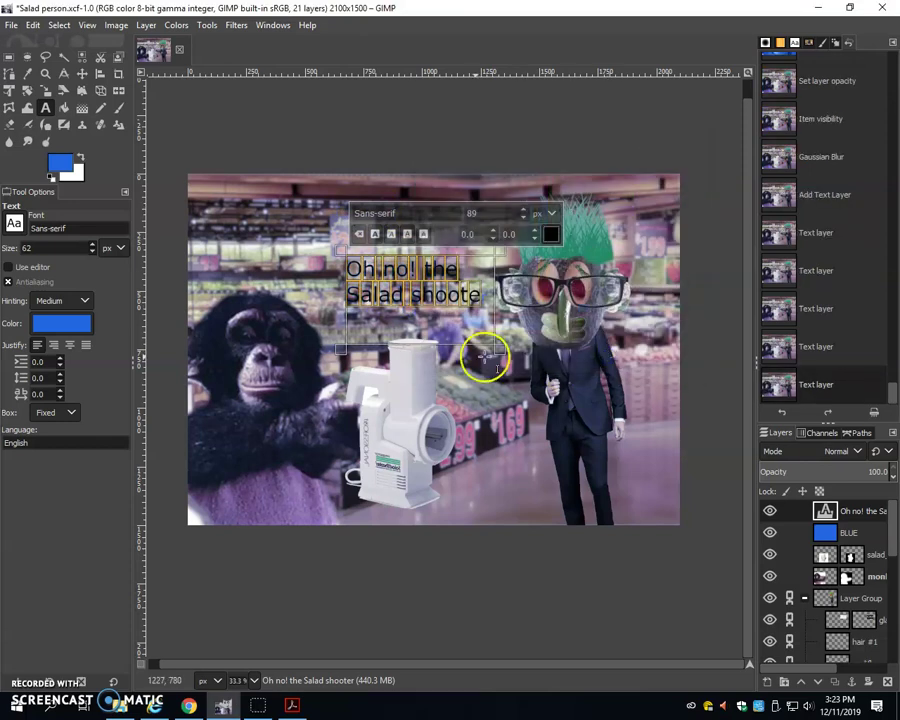
Fix the end of 'shooter' and select the whole caption text
text(r)
click(462, 280)
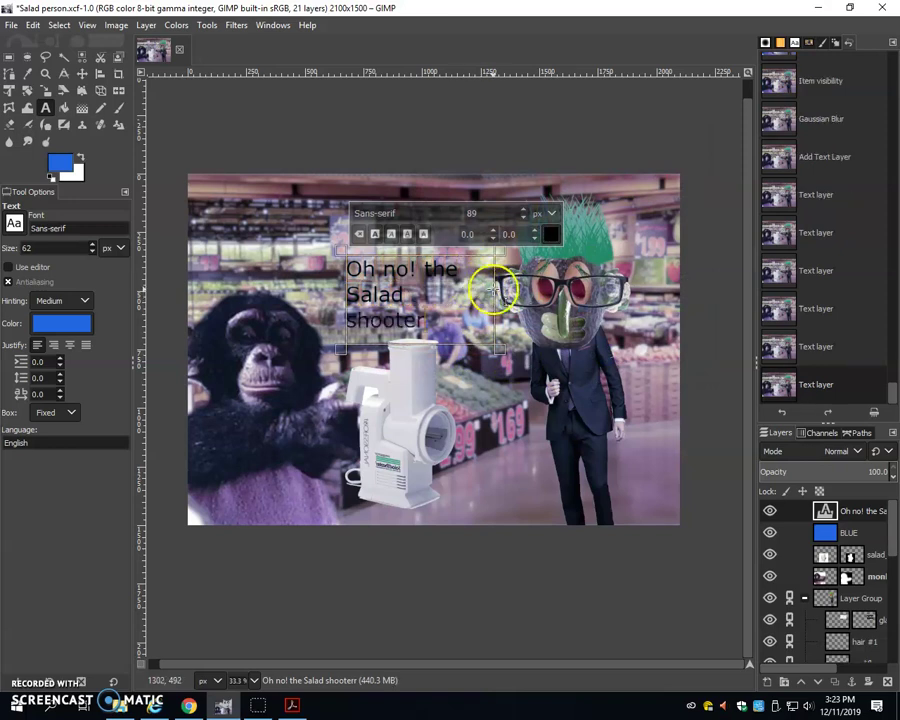
click(32, 246)
click(498, 308)
click(430, 322)
key(ctrl+a)
click(359, 234)
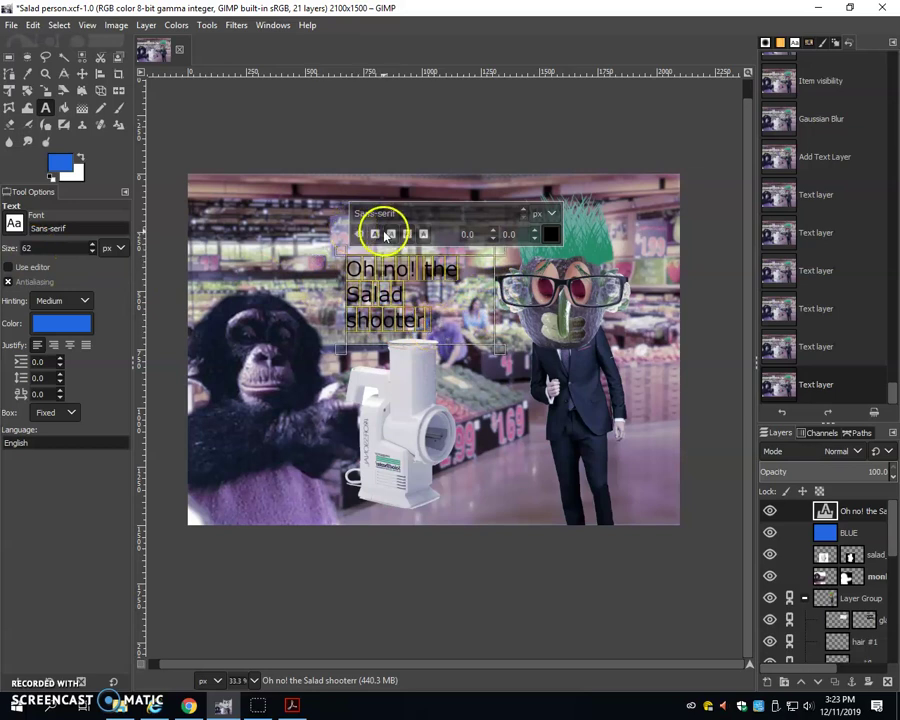
Set the caption text size to 82
click(523, 217)
click(525, 213)
click(525, 213)
click(526, 213)
click(526, 213)
click(527, 213)
click(527, 214)
click(527, 214)
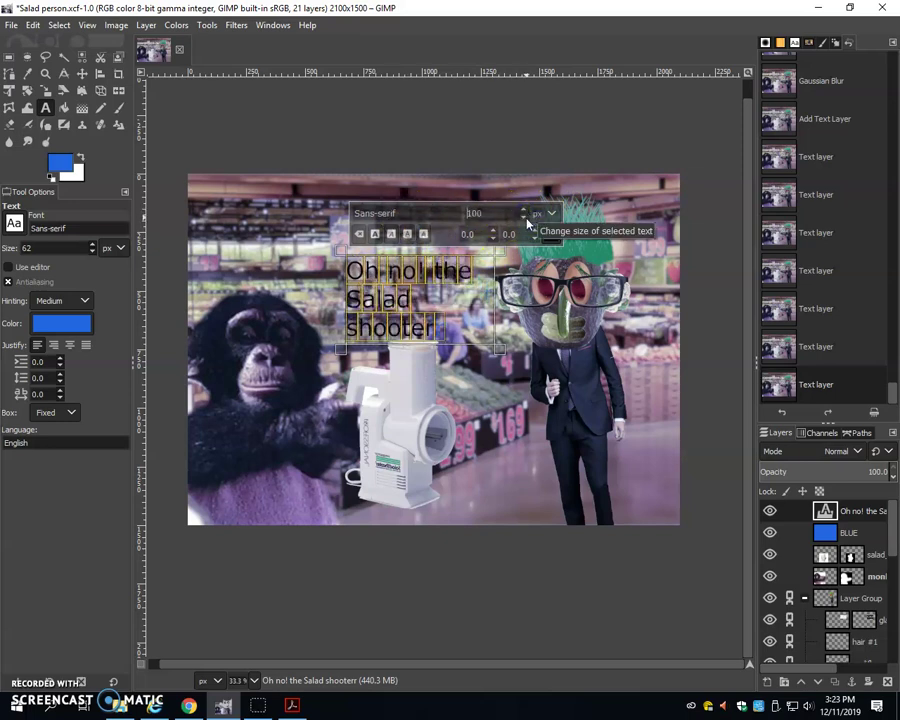
click(527, 221)
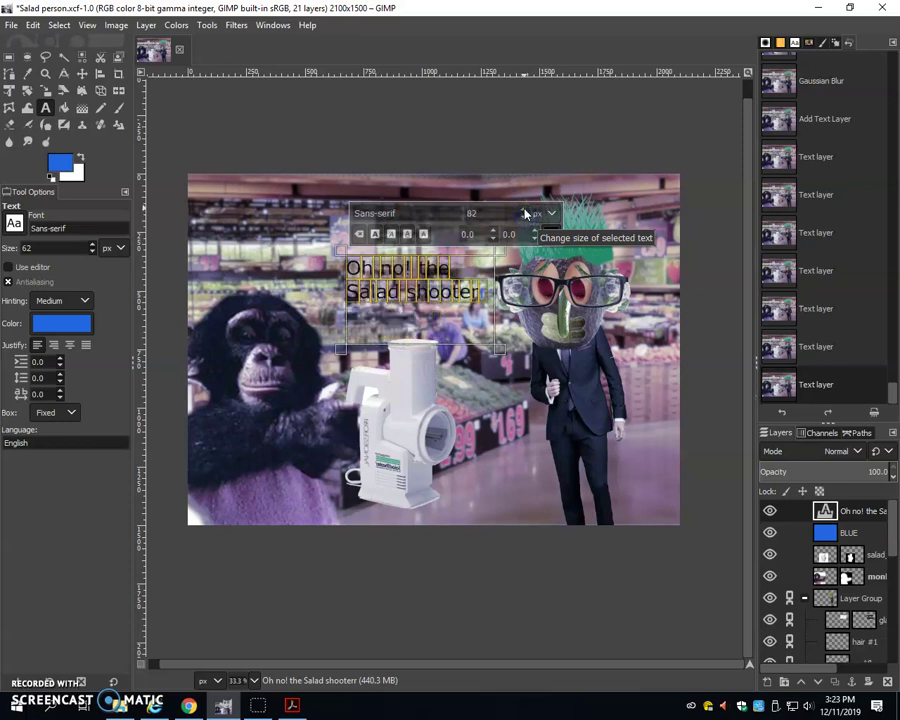
Deselect the caption to finish editing the text
click(490, 265)
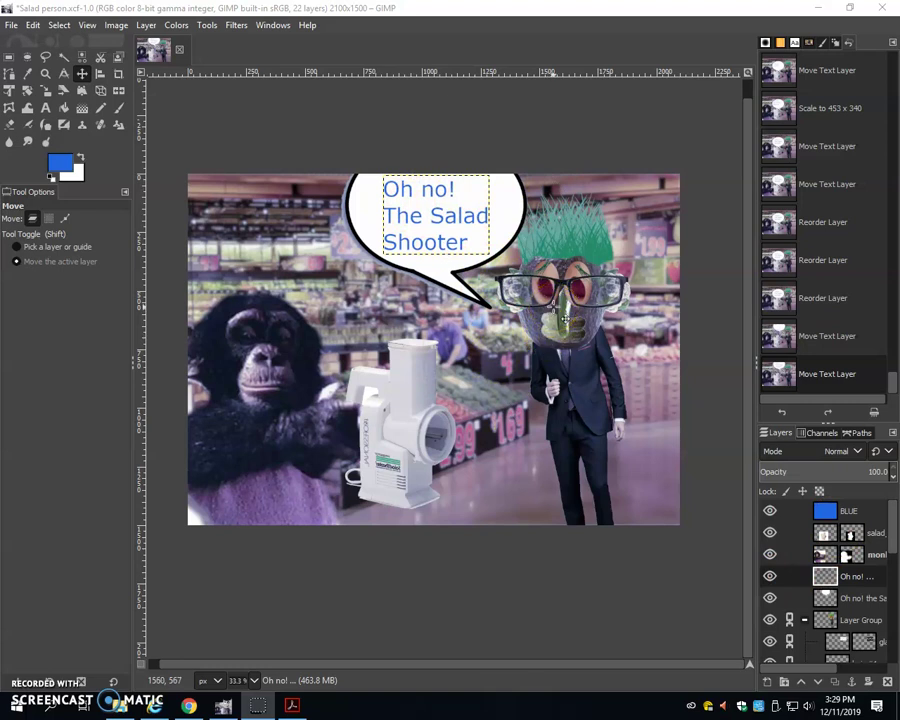
Hide the blue tint layer and open the File menu for exporting
click(770, 512)
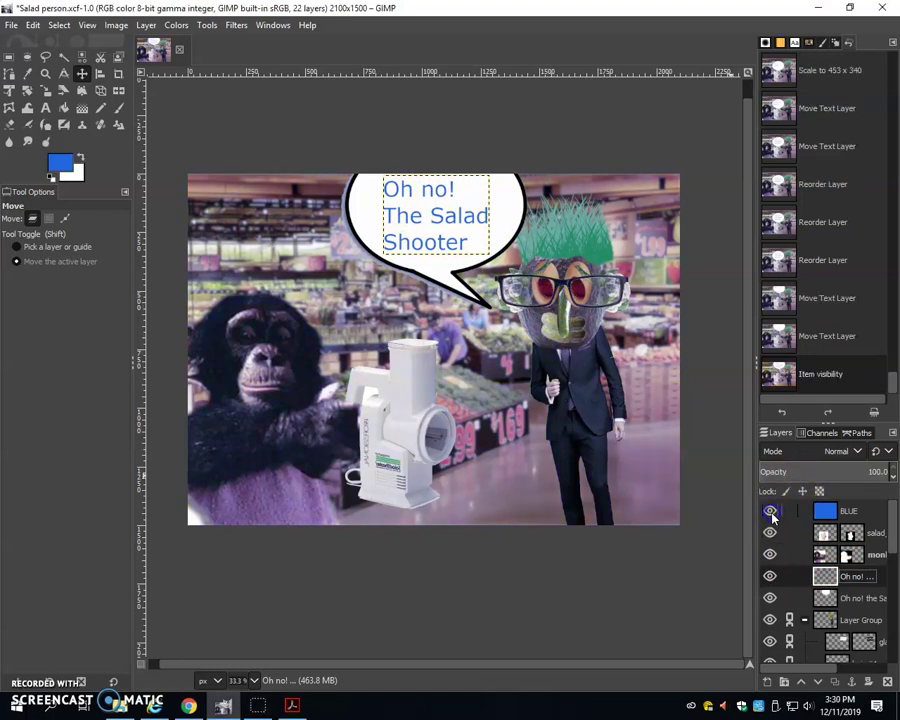
click(769, 504)
click(12, 25)
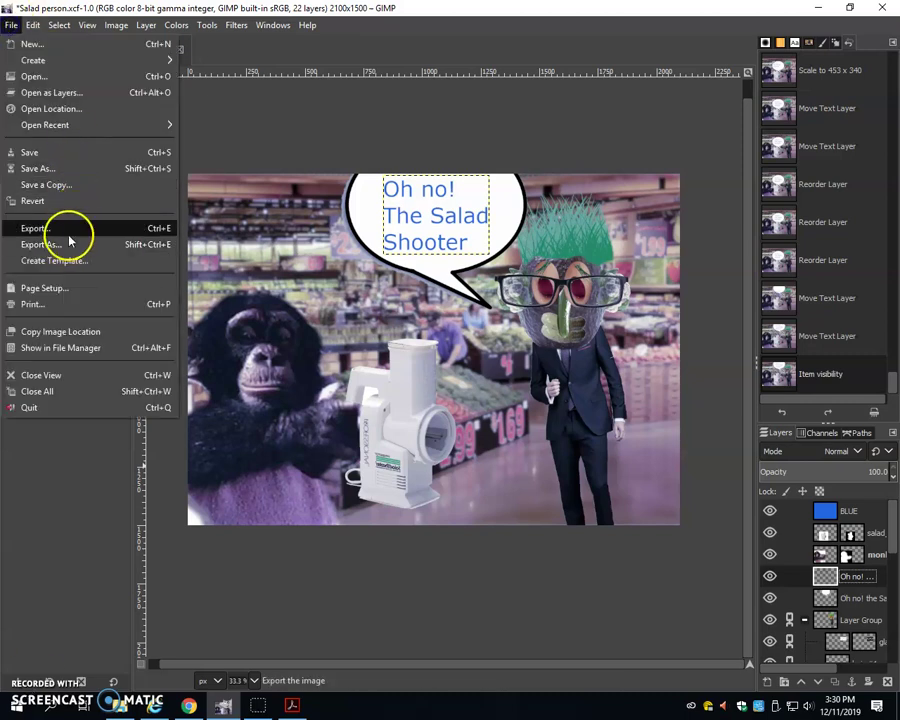